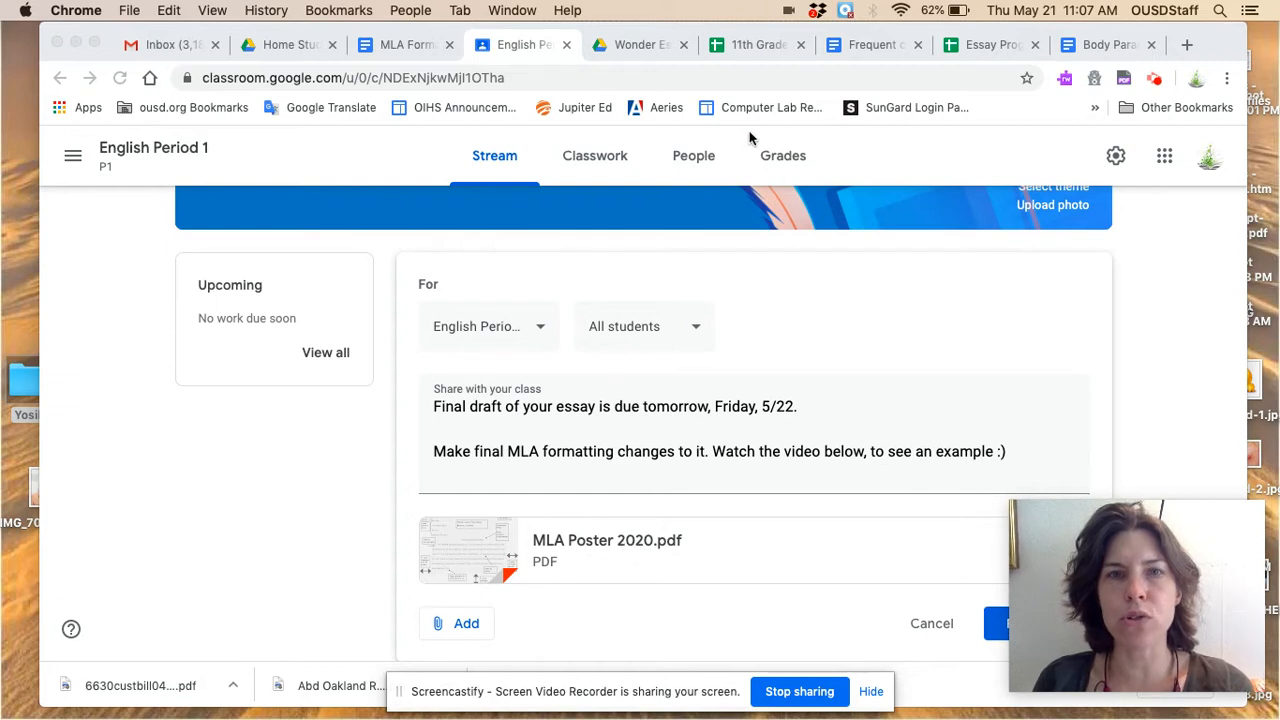
- Review the MLA Poster 2020.pdf guide, and look over the unformatted essay in the MLA Formatting Example document
left_click(637, 48)
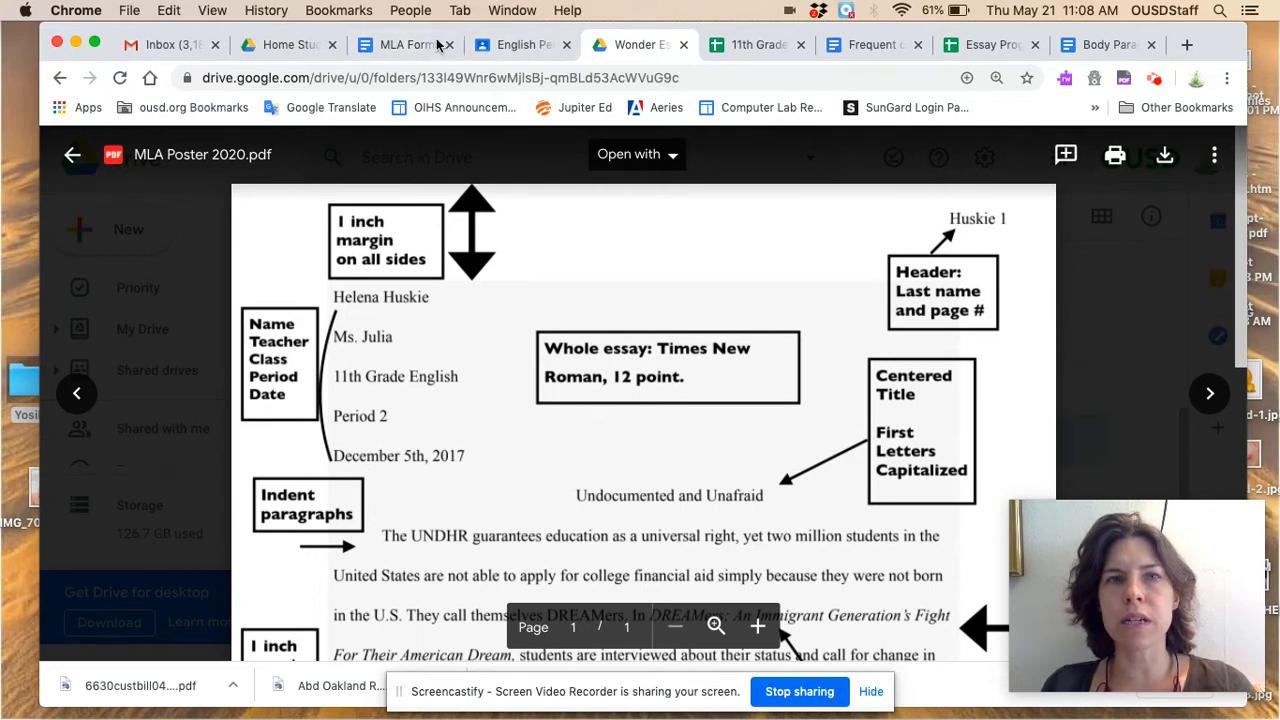
left_click(405, 47)
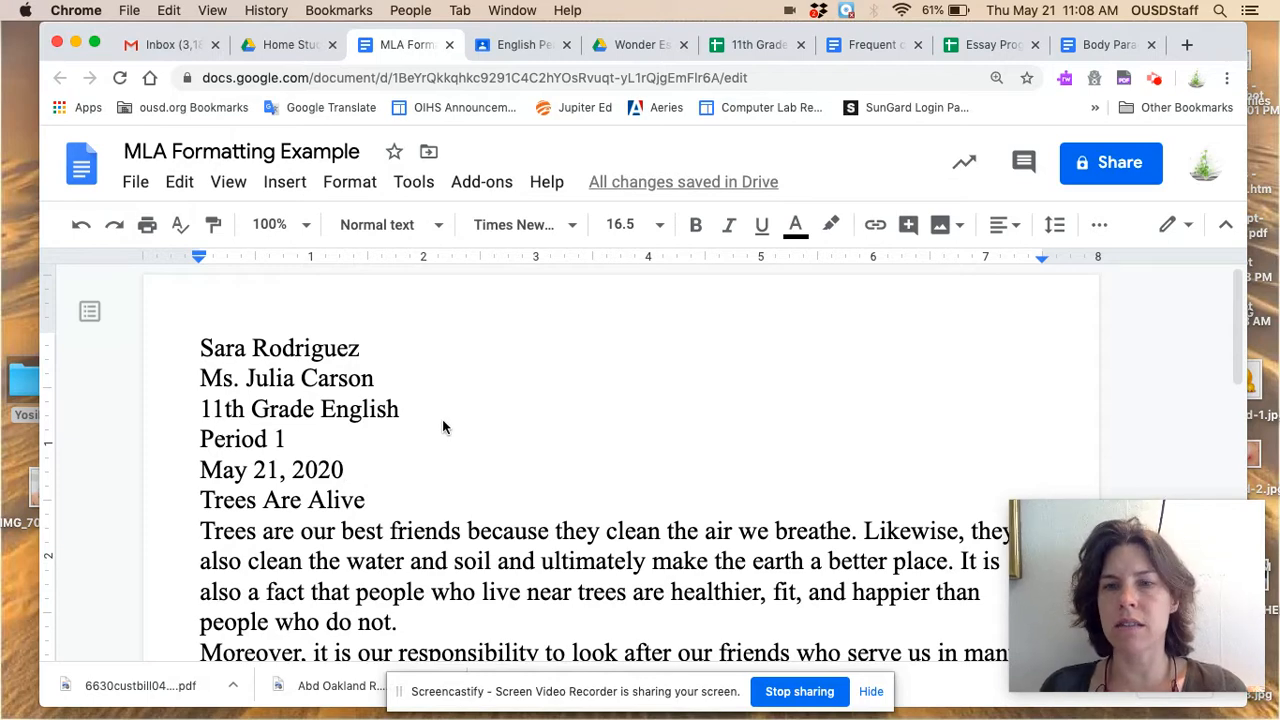
scroll(443, 420, "down", 1)
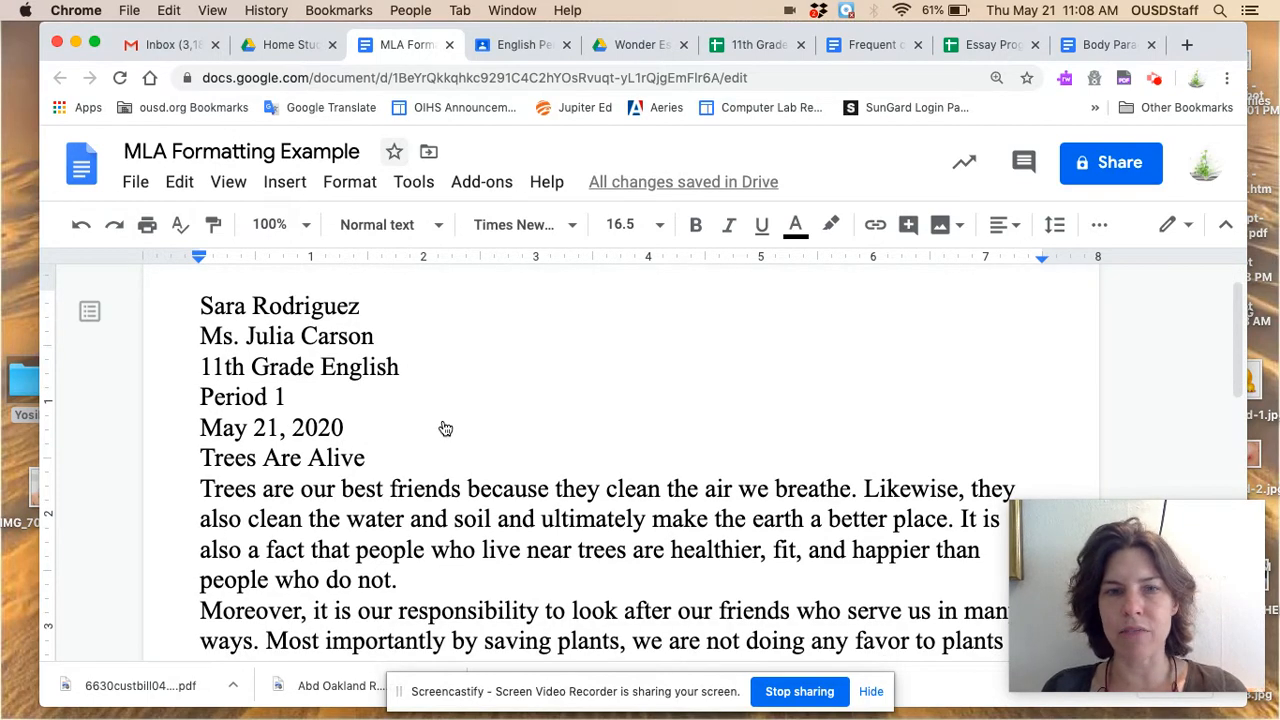
scroll(445, 428, "down", 4)
scroll(445, 428, "up", 5)
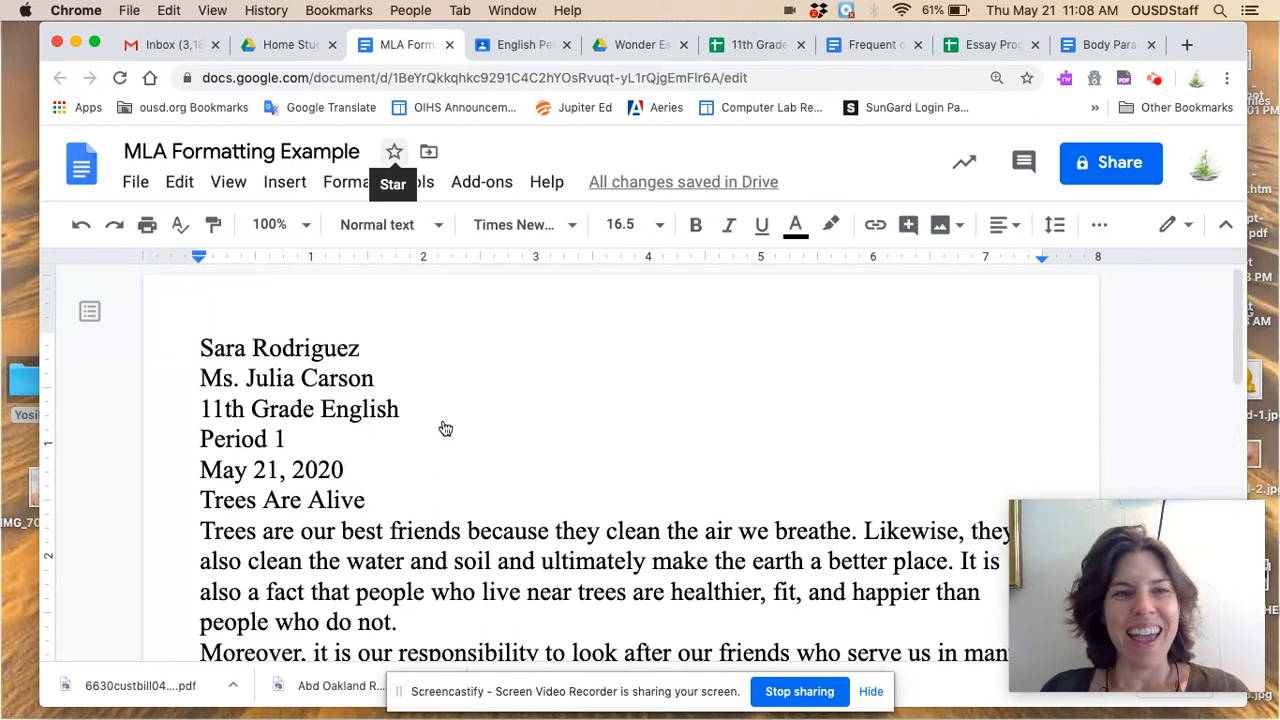
- Open the essay's page setup and set the top and bottom margins to 1 inch
left_click(136, 182)
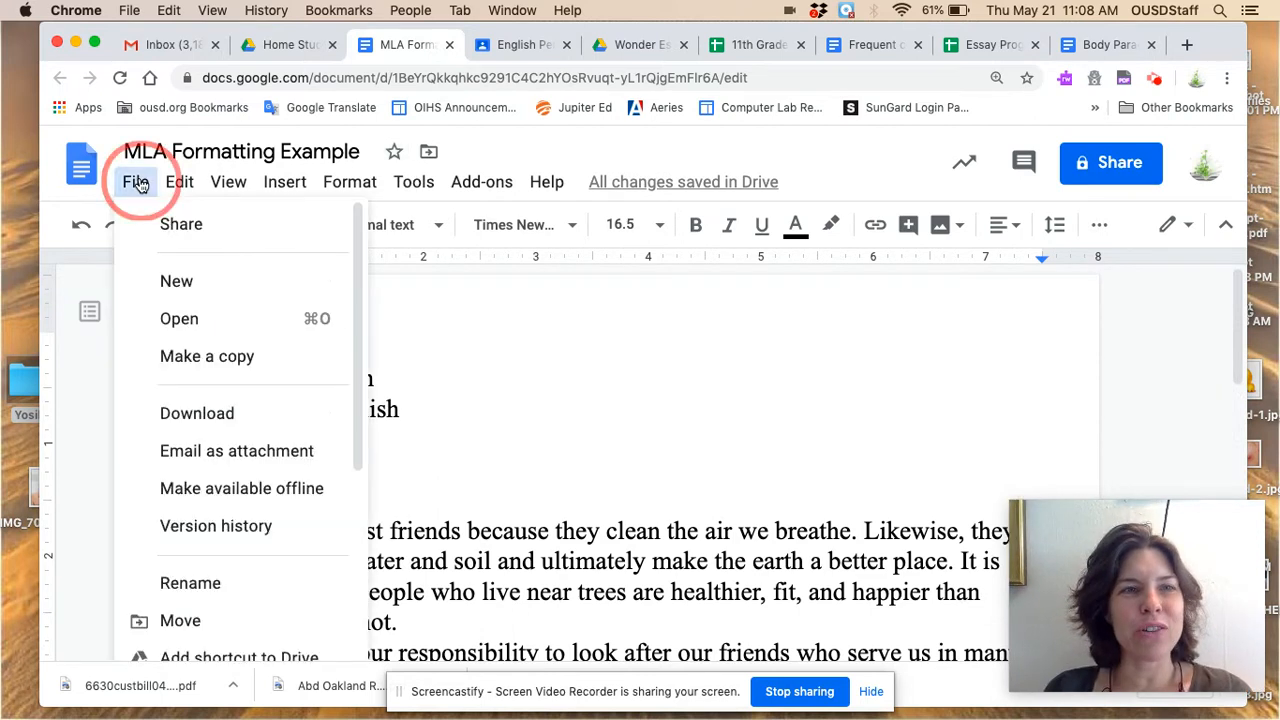
scroll(195, 362, "down", 4)
scroll(195, 362, "down", 3)
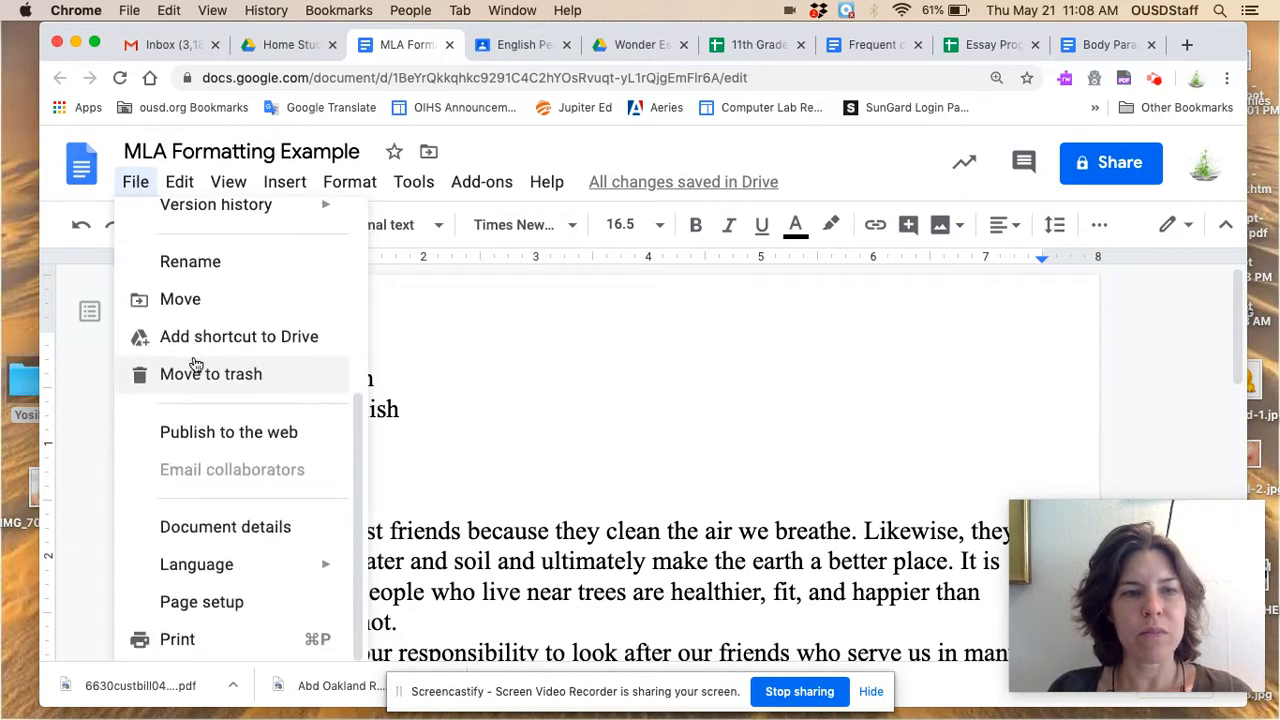
left_click(229, 600)
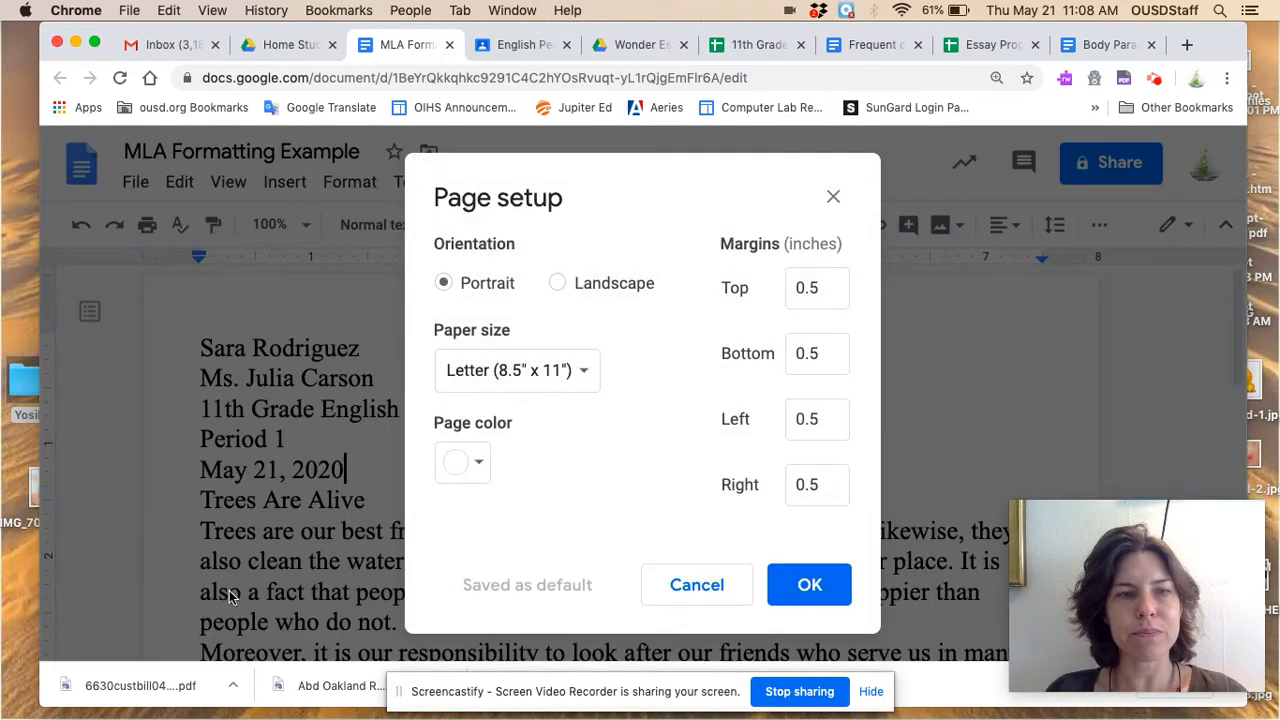
left_click(816, 288)
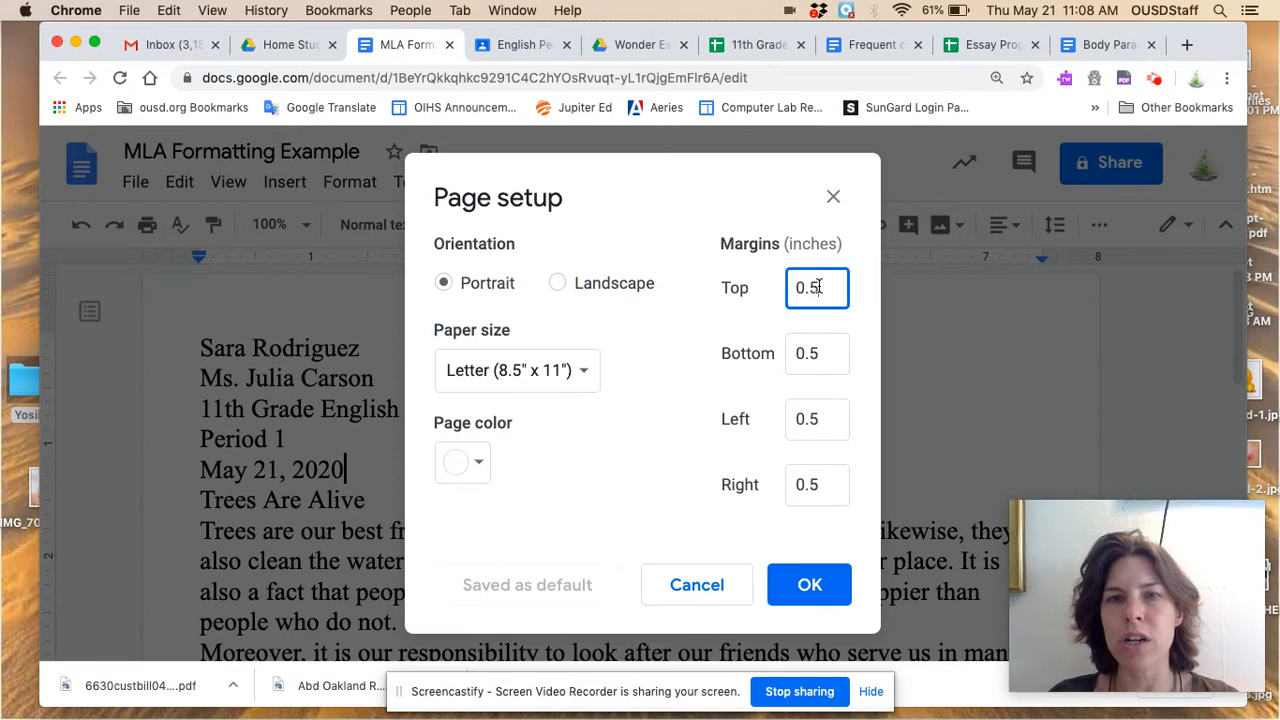
key("BackSpace")
key("BackSpace")
key("BackSpace")
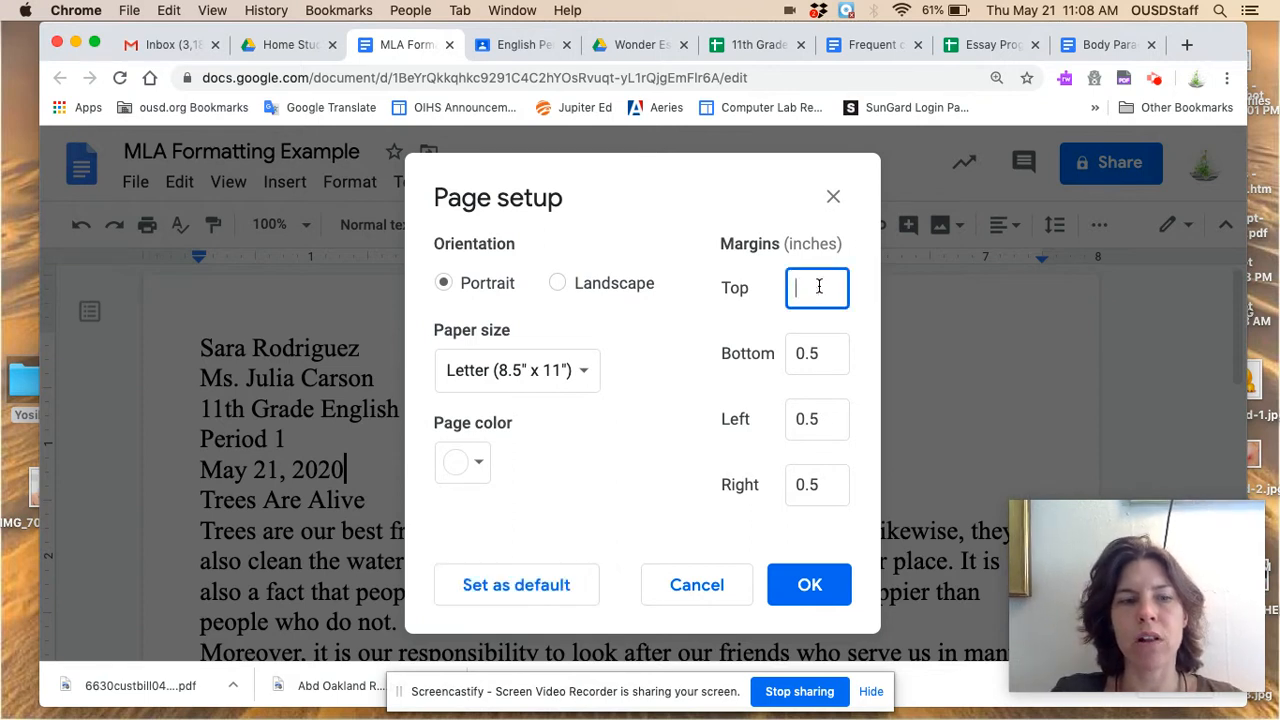
left_click(833, 351)
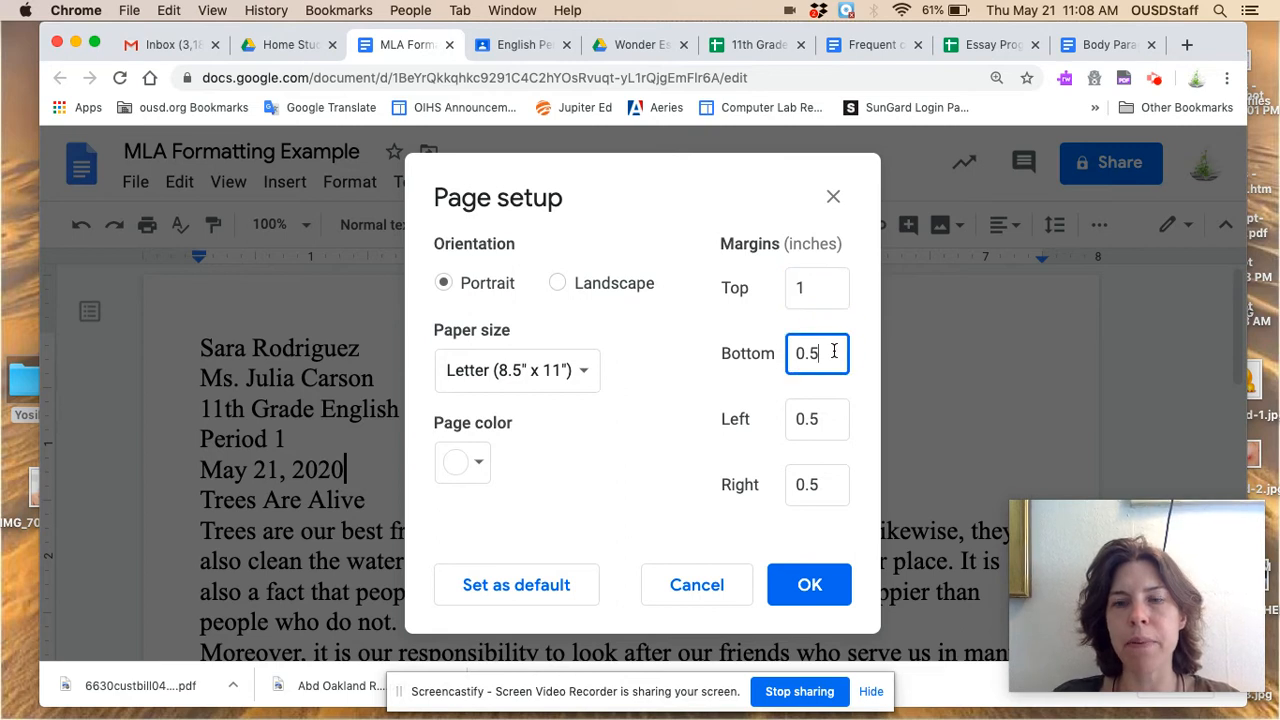
key("BackSpace")
type("1")
- Set the left and right margins to 1 inch and apply the page setup
left_click(824, 410)
key("BackSpace")
key("BackSpace")
key("BackSpace")
type("1")
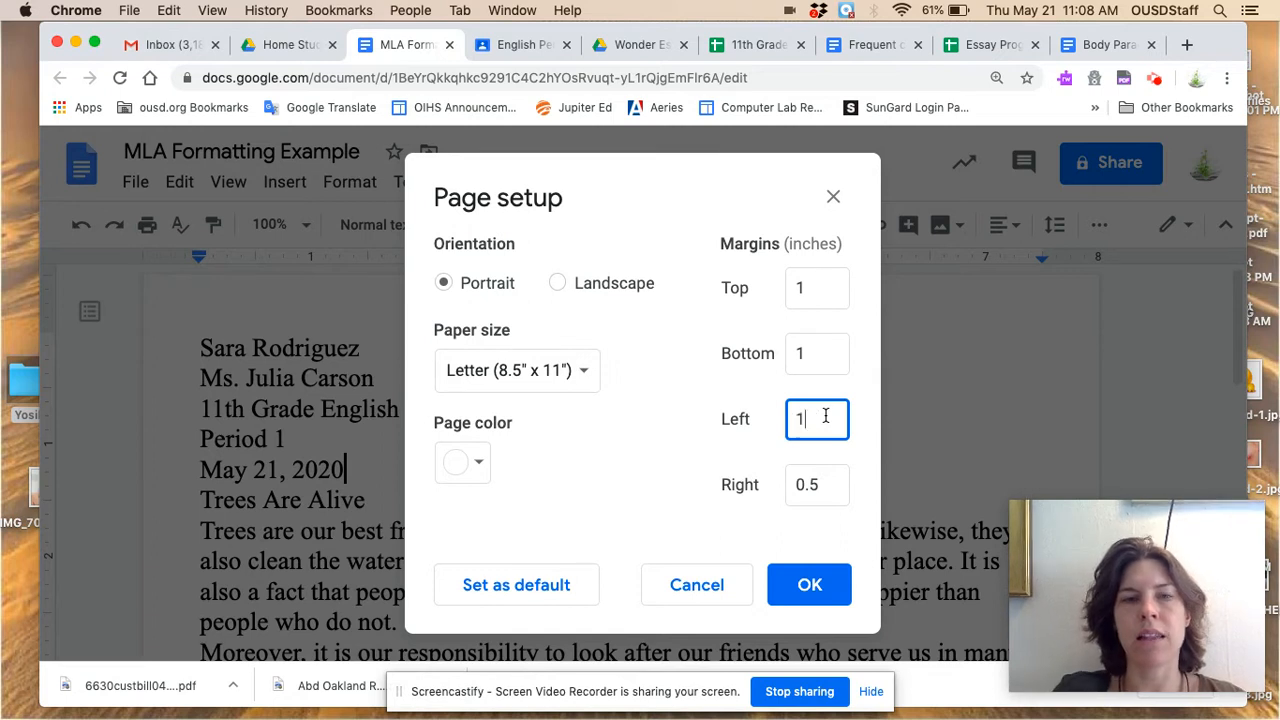
left_click(816, 485)
key("BackSpace")
key("BackSpace")
key("BackSpace")
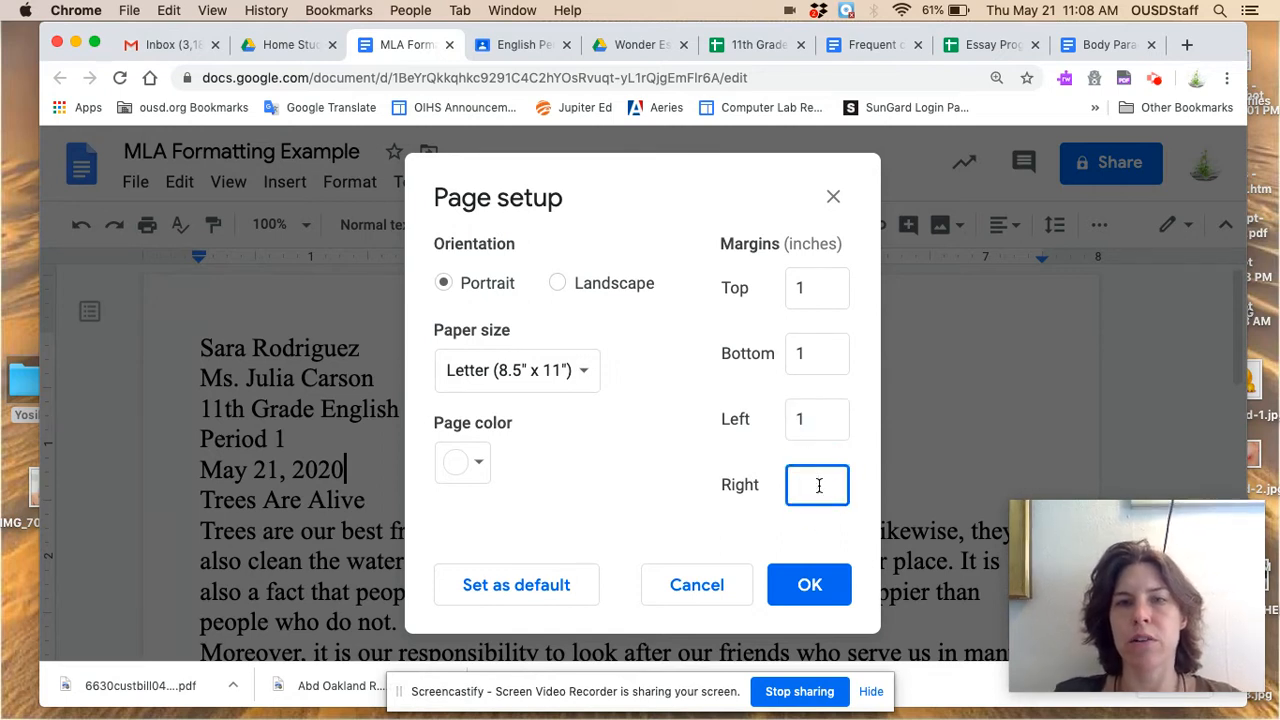
type("1")
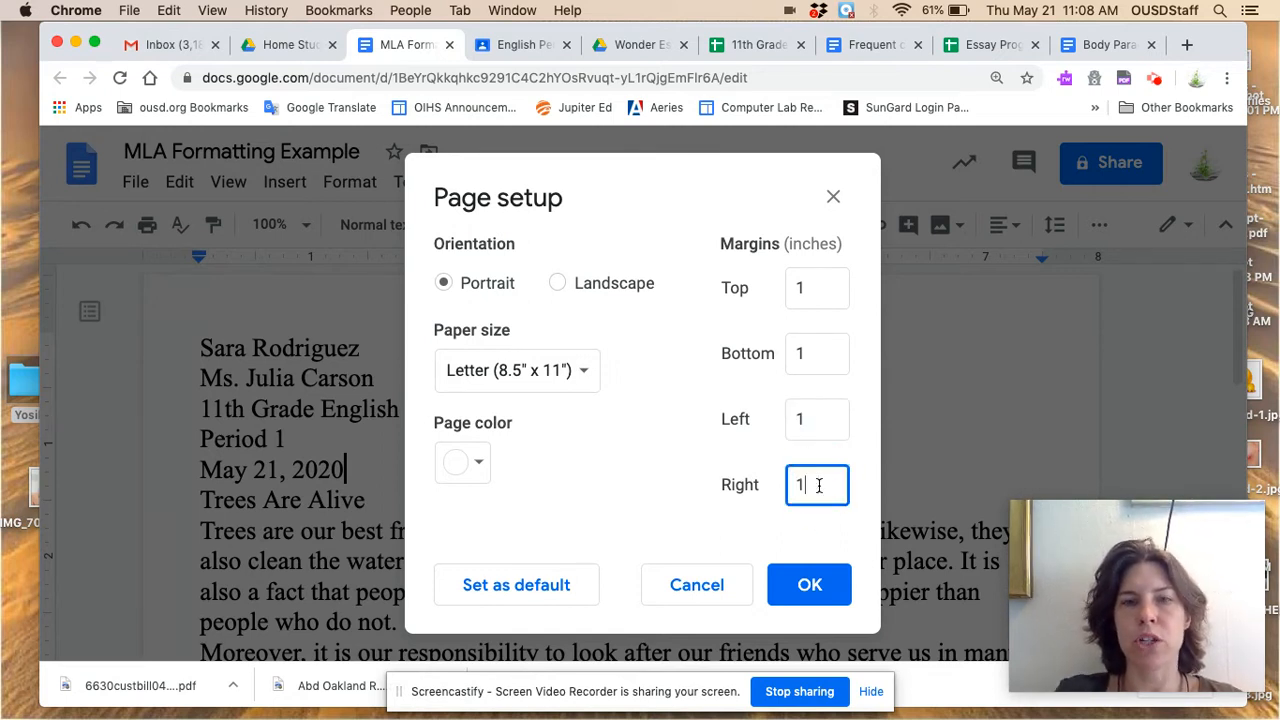
left_click(811, 588)
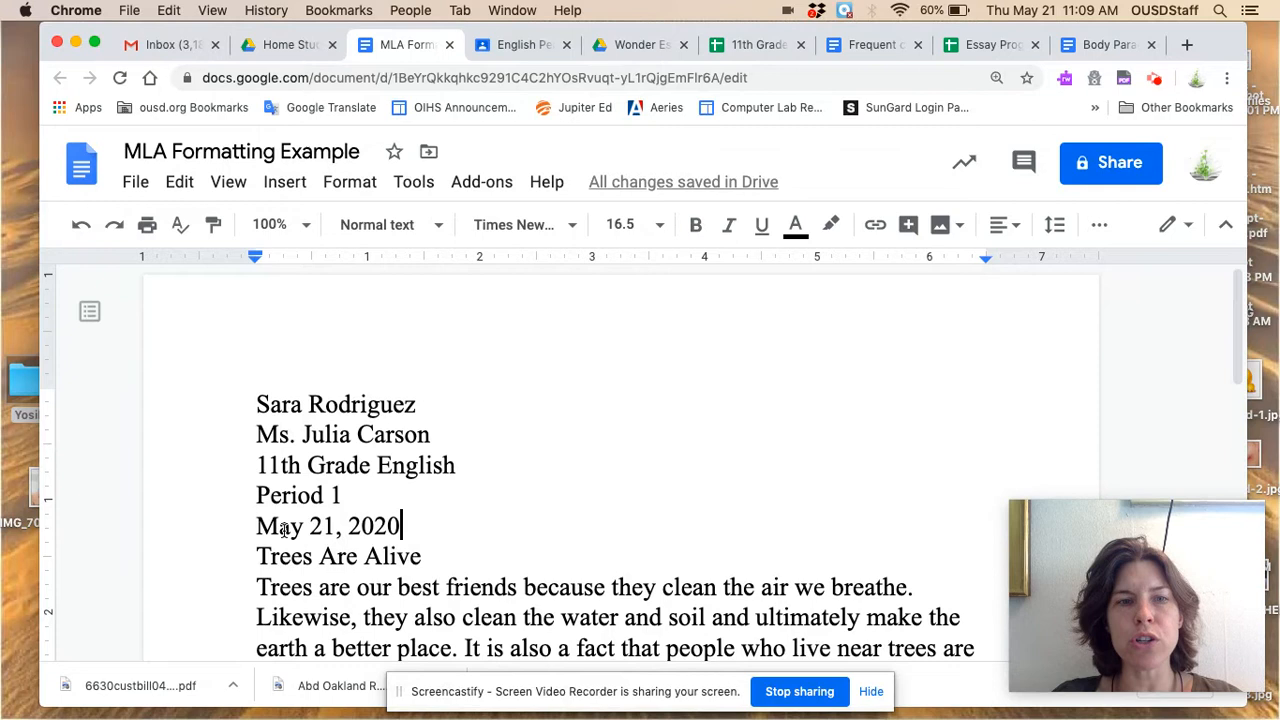
- Consult the MLA poster's title guidance and center the essay title "Trees Are Alive"
left_click(634, 45)
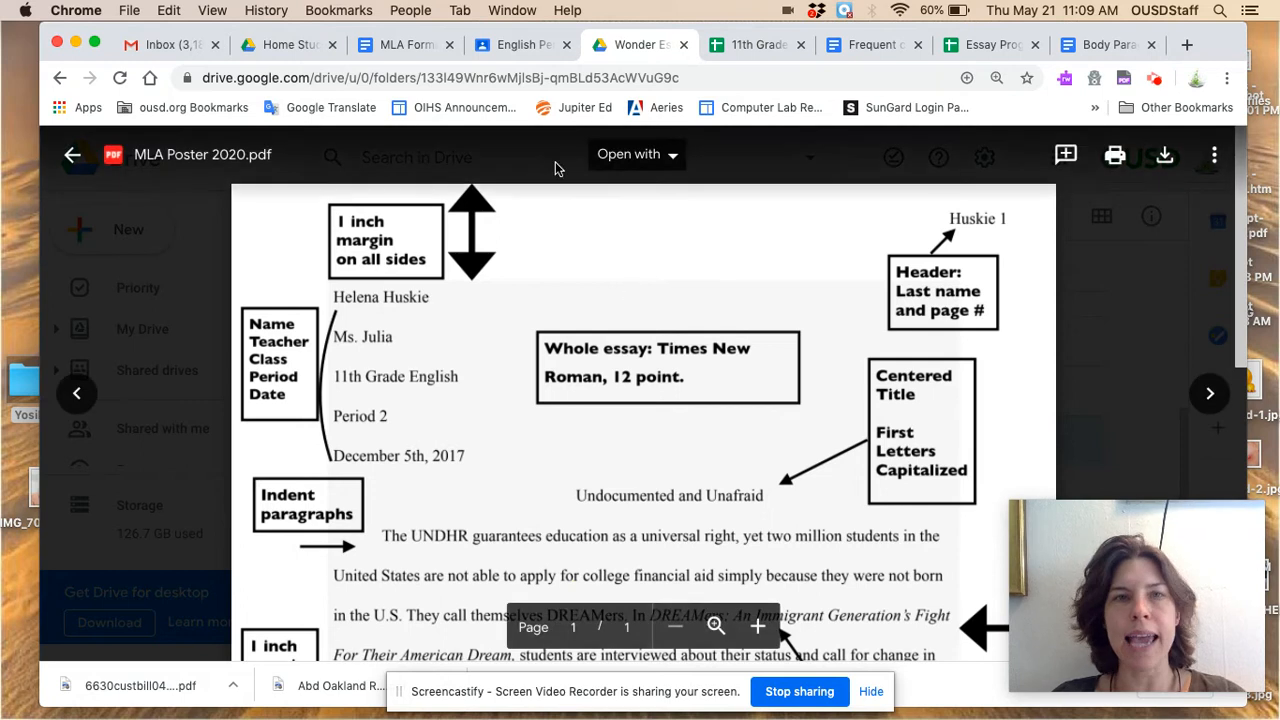
left_click(402, 46)
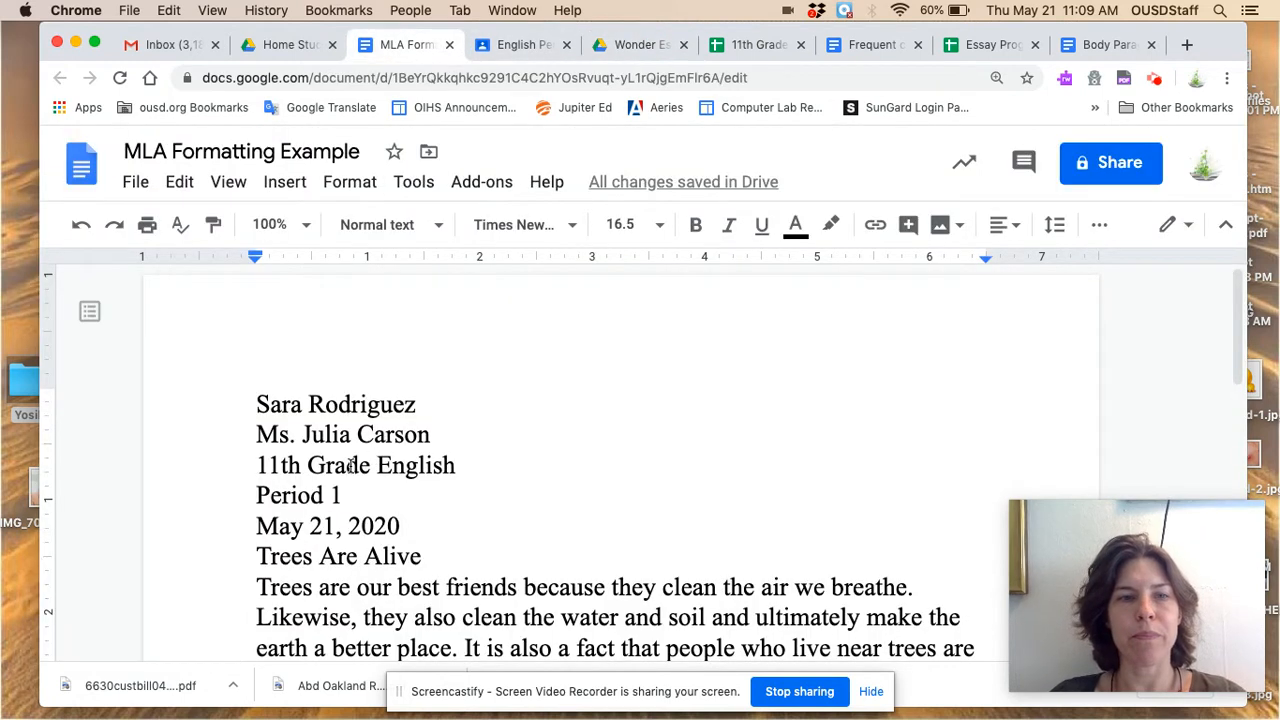
left_click(258, 557)
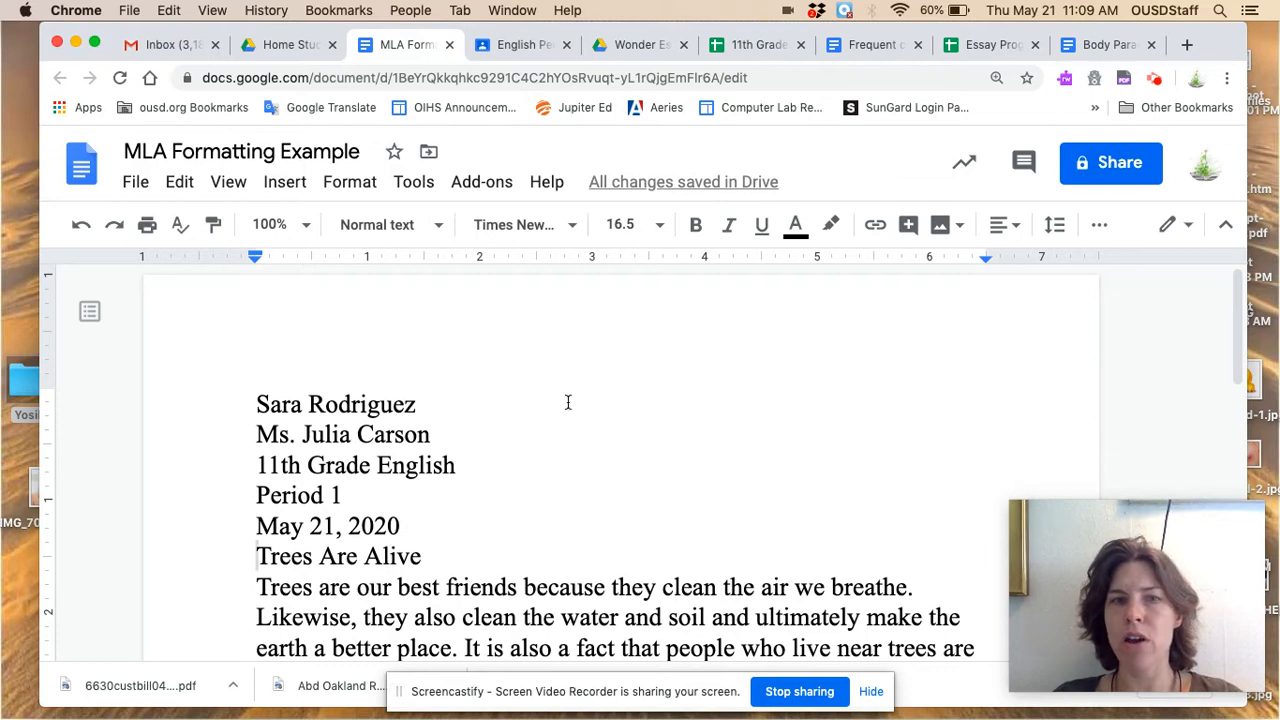
left_click(259, 557)
left_click_drag(259, 557, 429, 551)
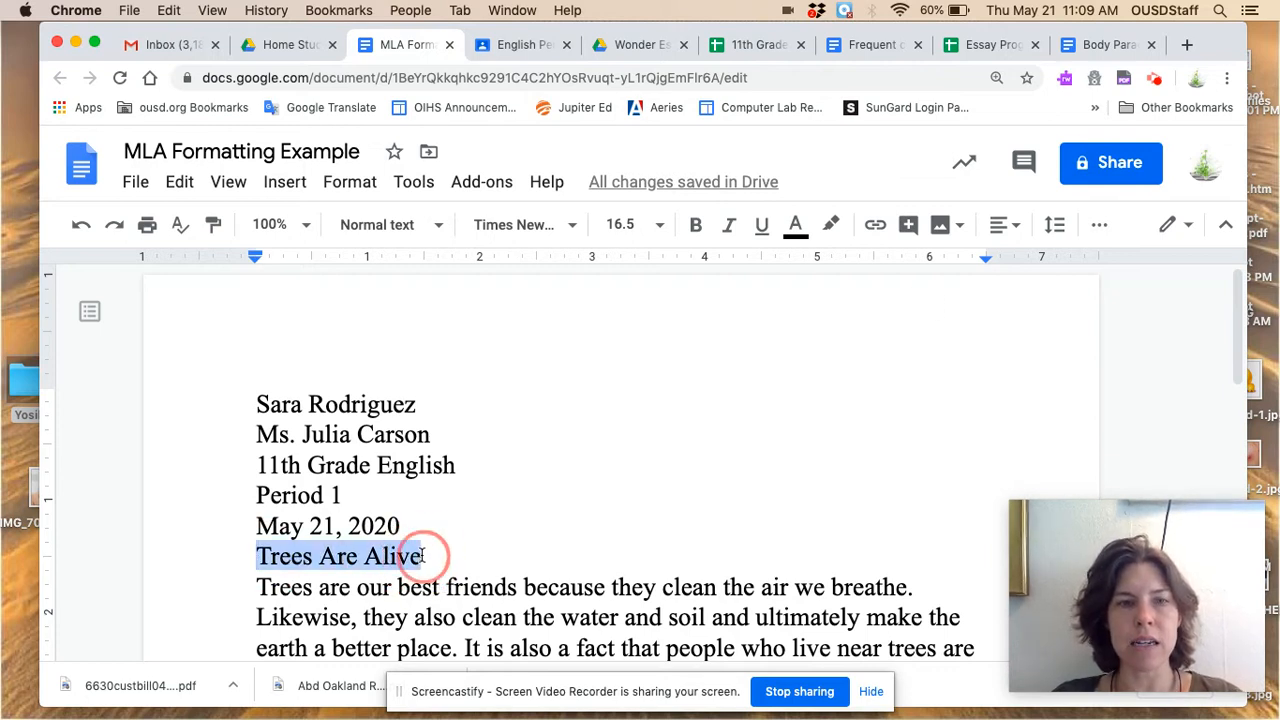
left_click(1018, 230)
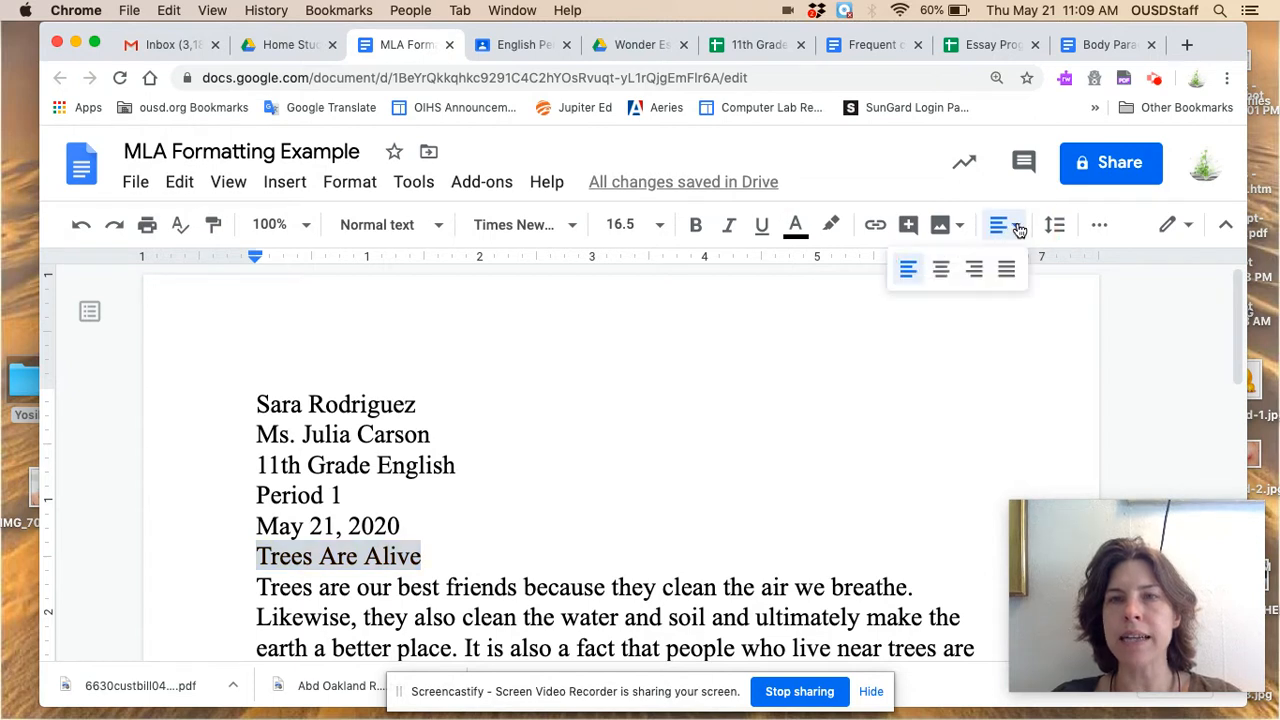
left_click(941, 272)
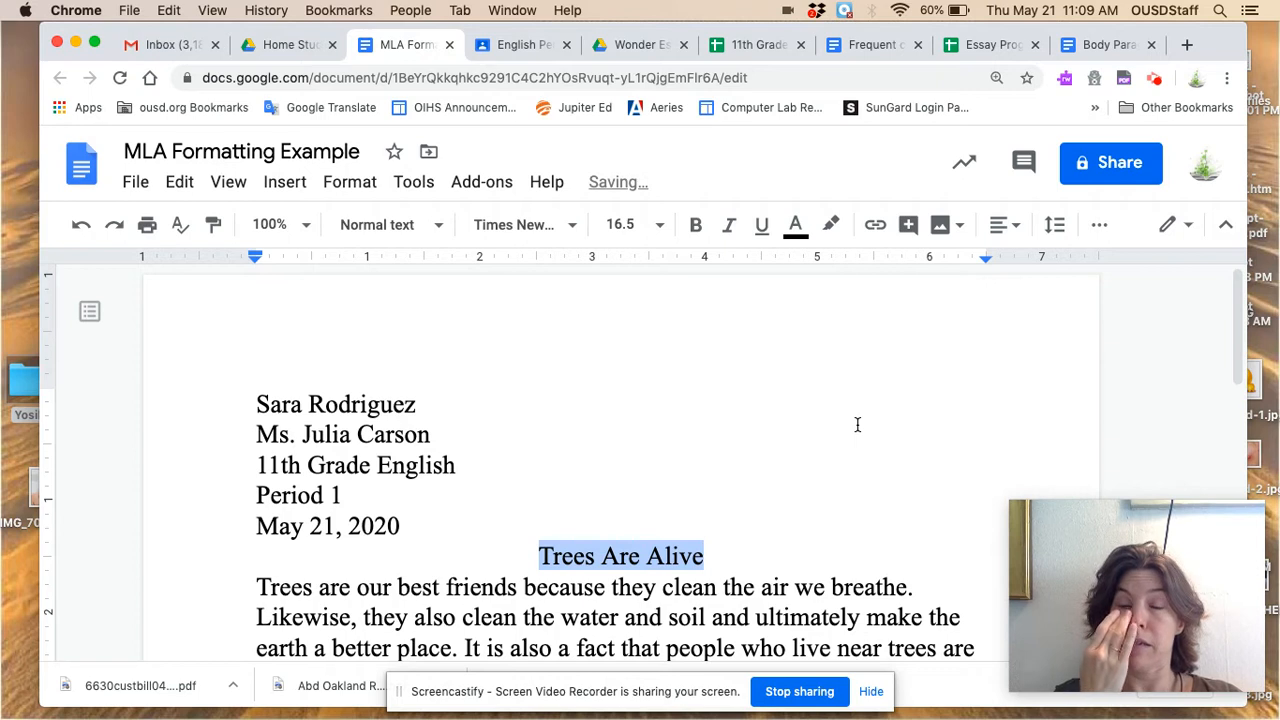
- Change the capital A's in the essay title to lowercase so it reads "Trees are alive"
left_click(666, 554)
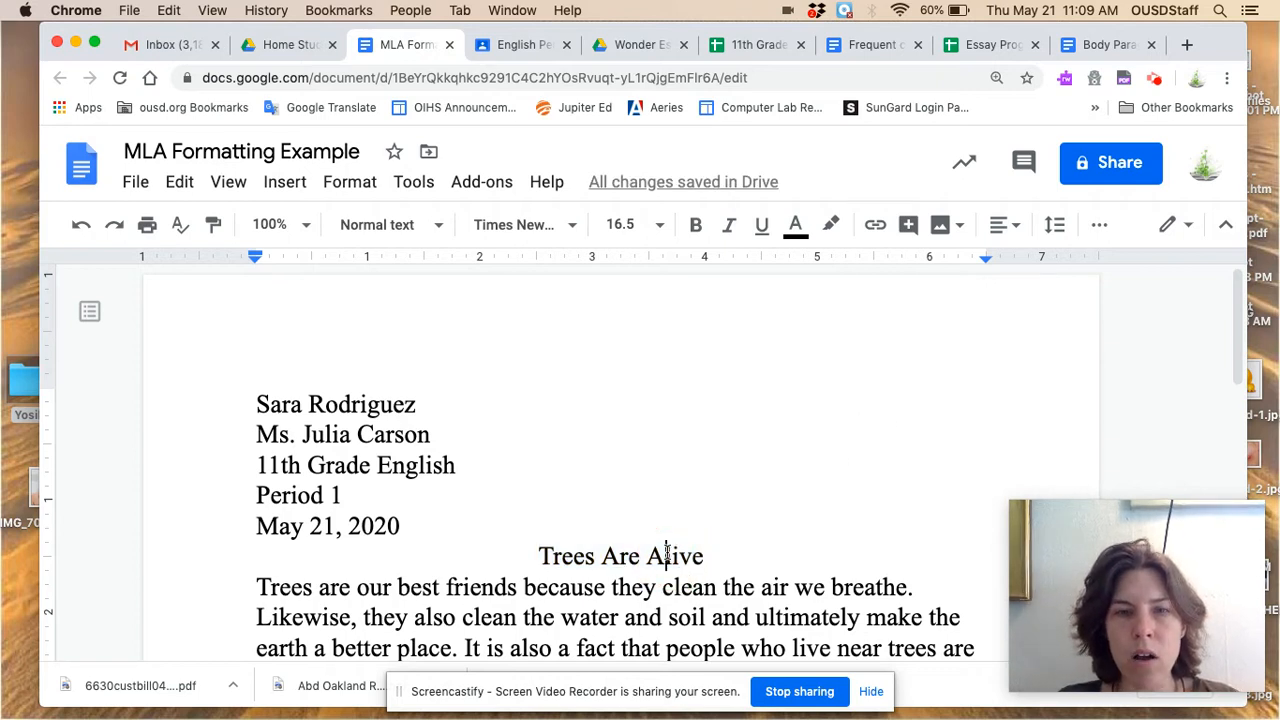
left_click(617, 556)
key("BackSpace")
type("a")
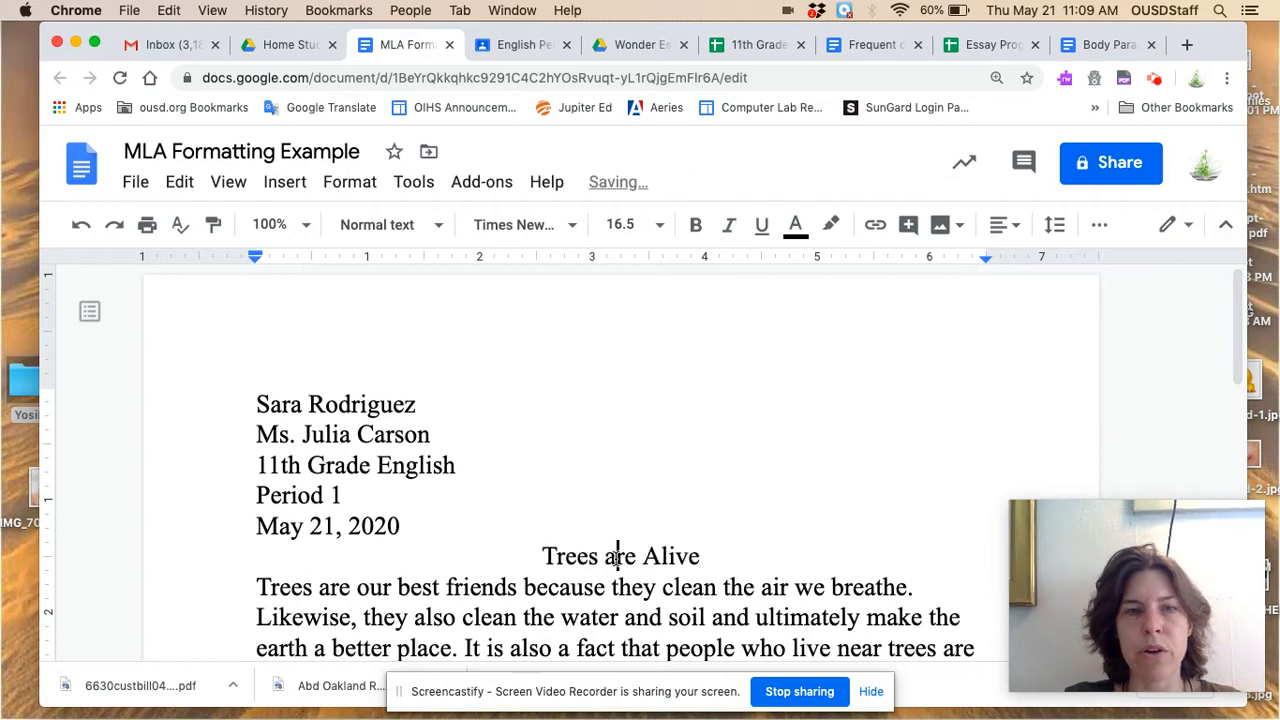
left_click(660, 556)
key("BackSpace")
type("a")
- Capitalize the second and third words of the essay title so it reads "Trees Are Alive"
left_click(621, 557)
key("BackSpace")
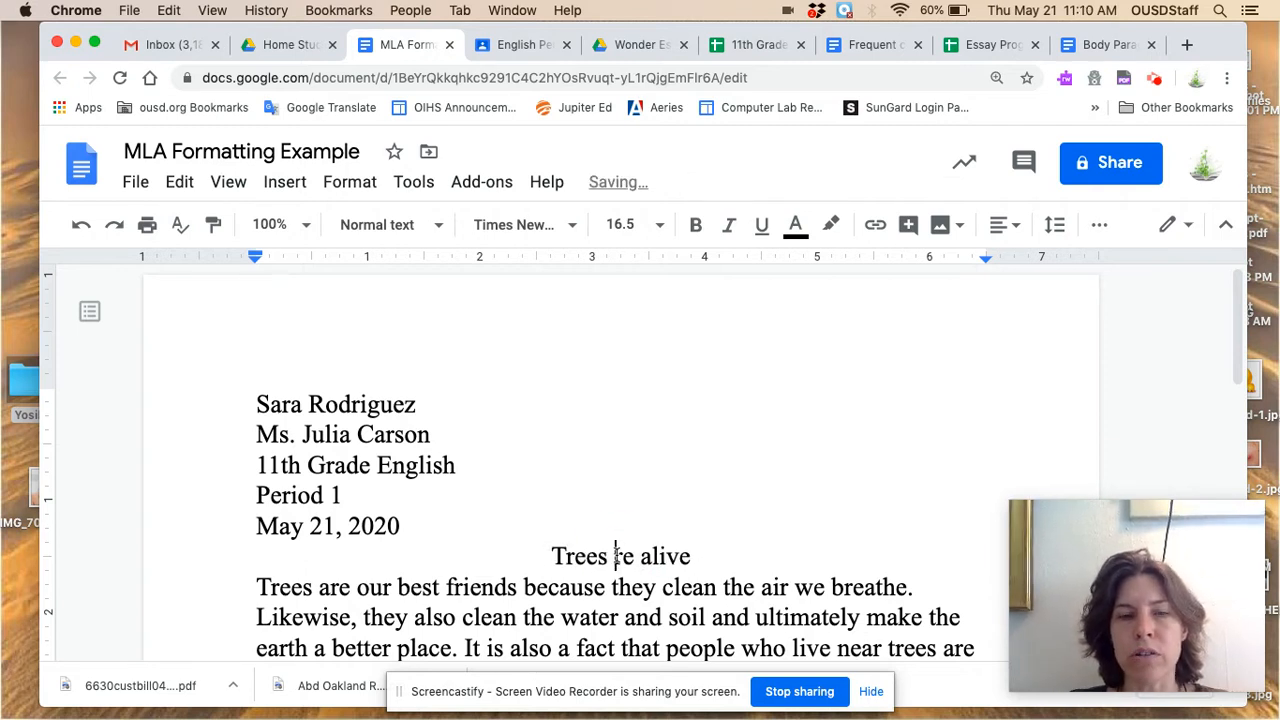
type("A")
left_click(660, 558)
key("BackSpace")
type("A")
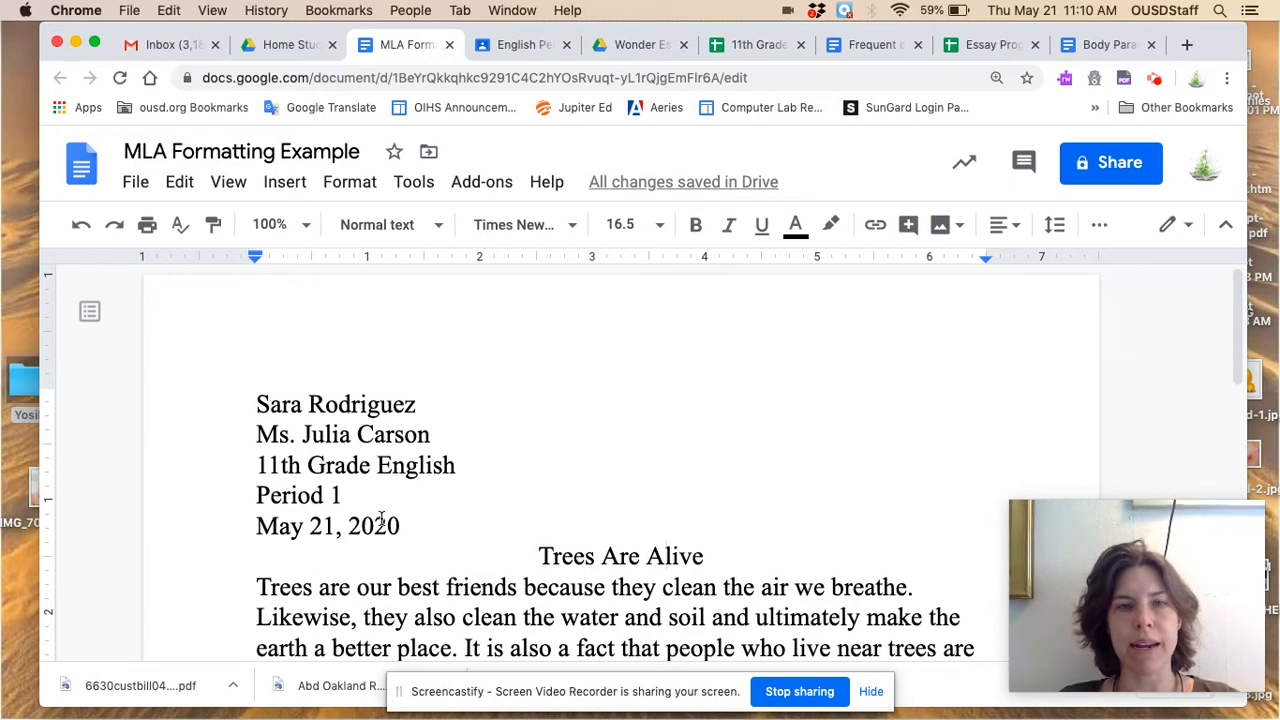
- Consult the MLA poster's paragraph guidance and indent the essay's first body paragraph, "Trees are our best friends"
scroll(624, 549, "down", 2)
scroll(624, 549, "up", 2)
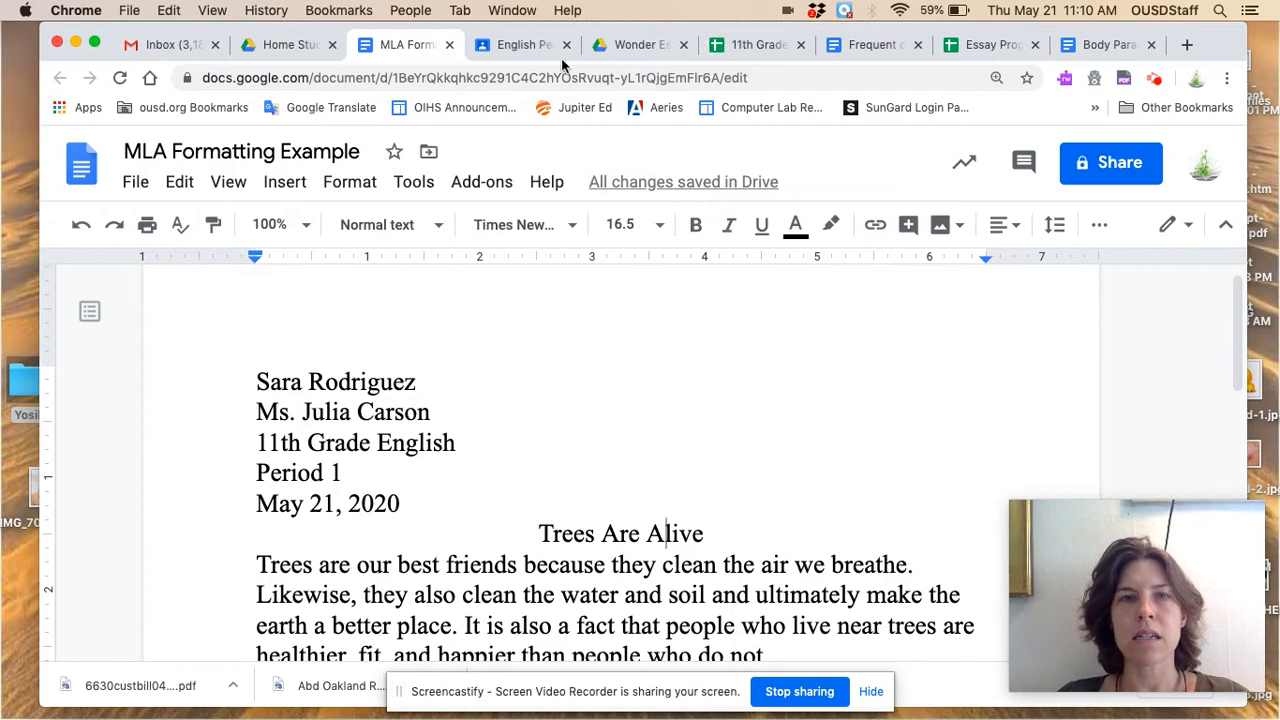
left_click(632, 45)
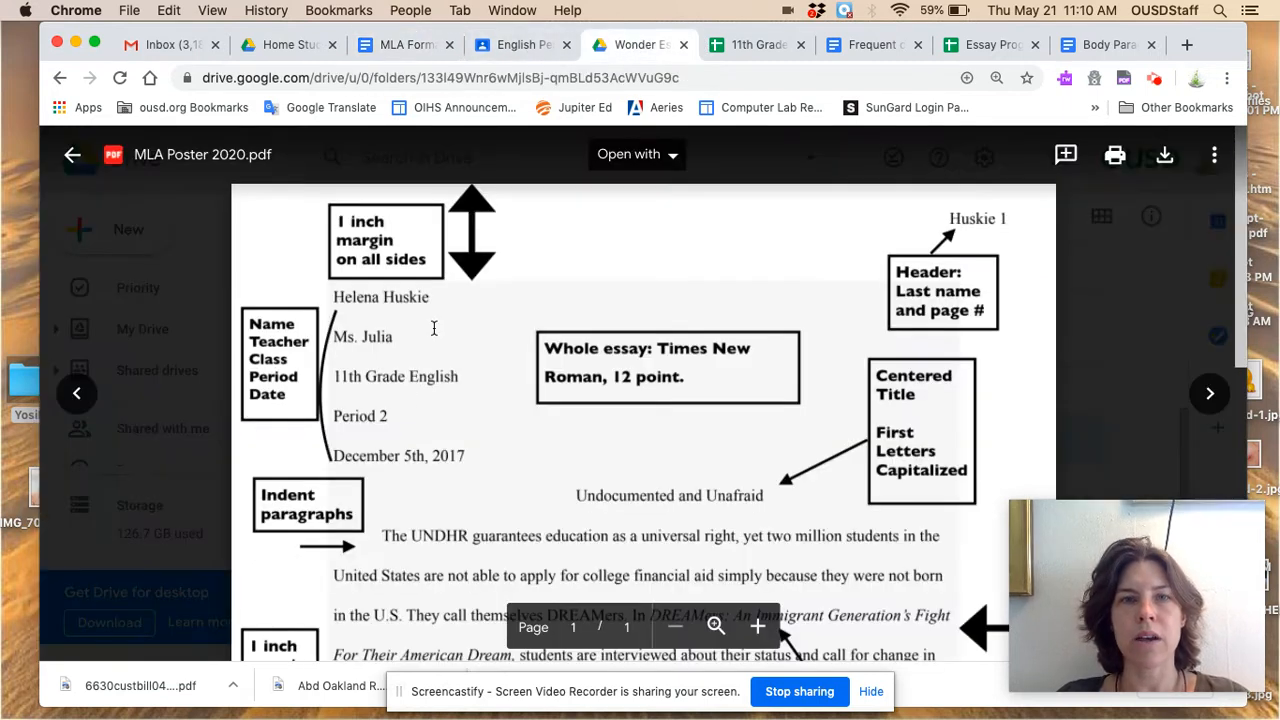
scroll(406, 429, "down", 2)
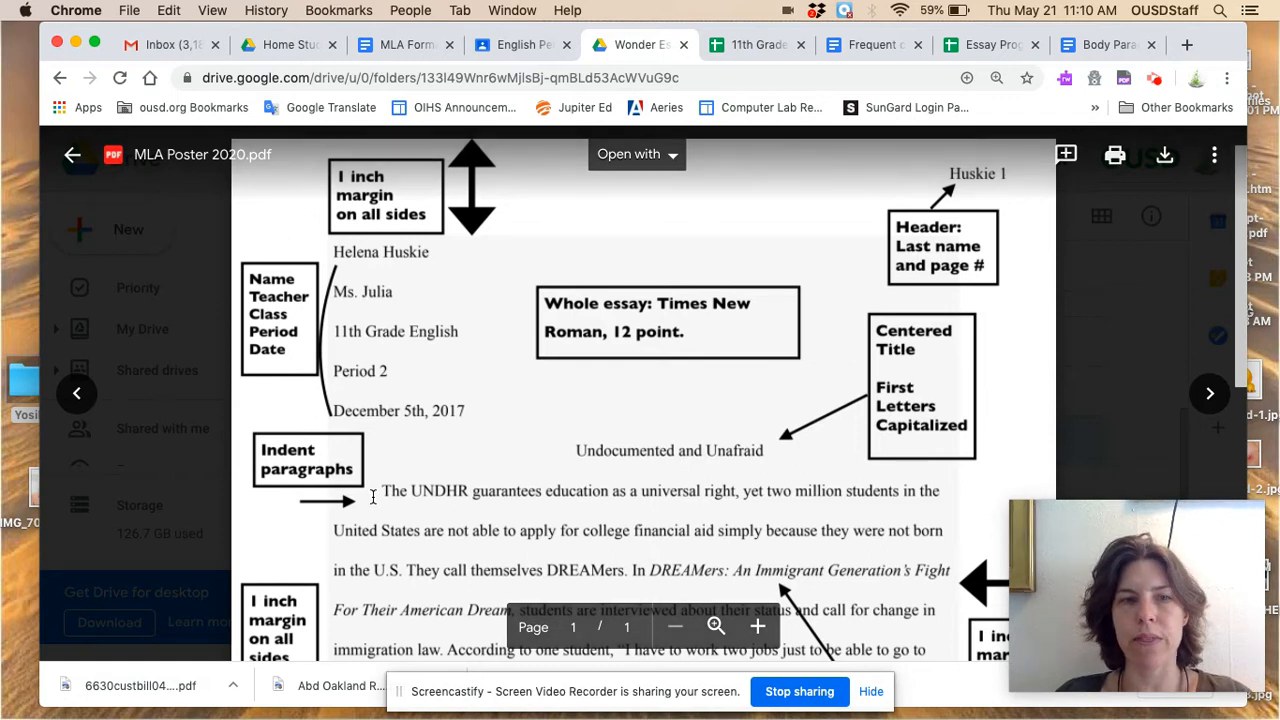
scroll(372, 497, "down", 1)
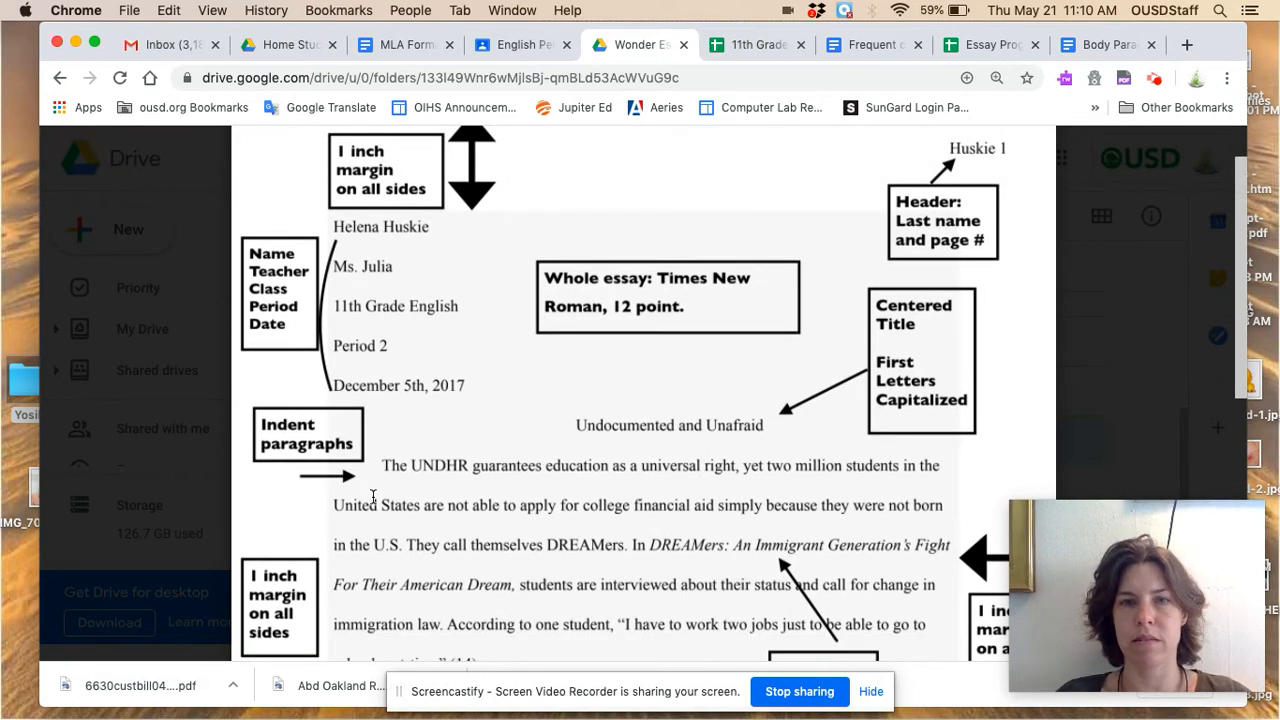
left_click(384, 44)
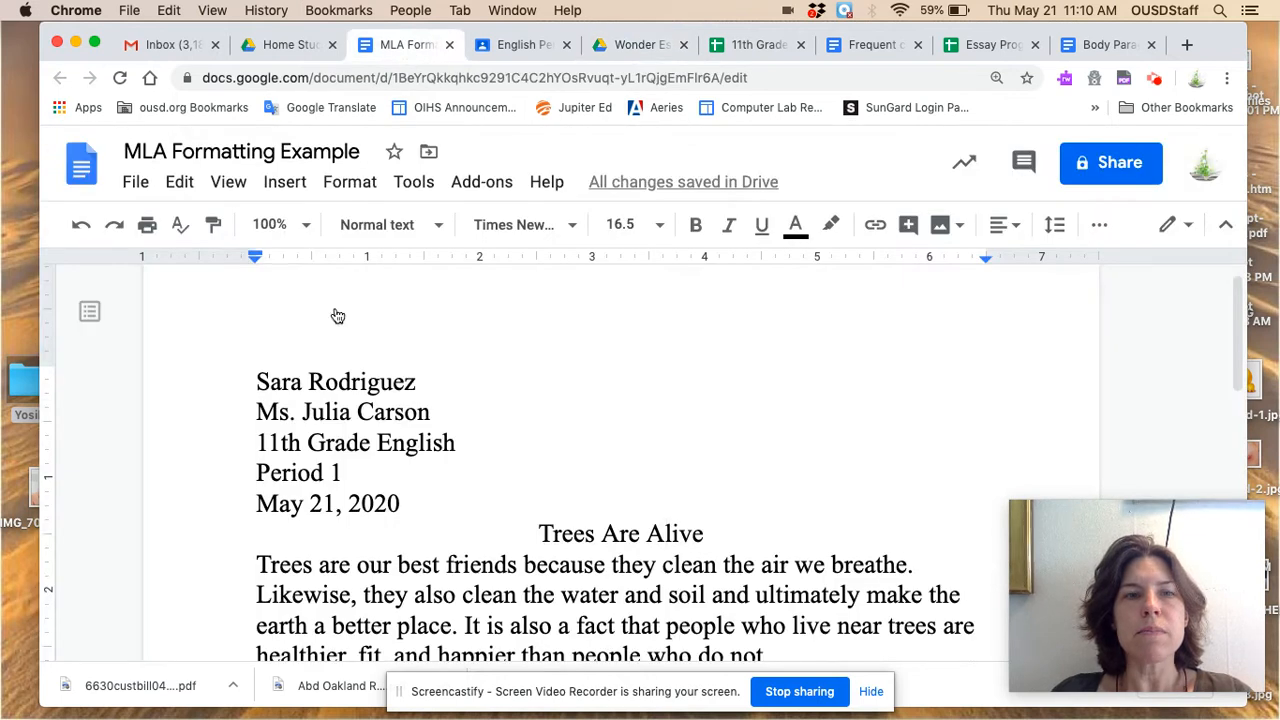
left_click(253, 563)
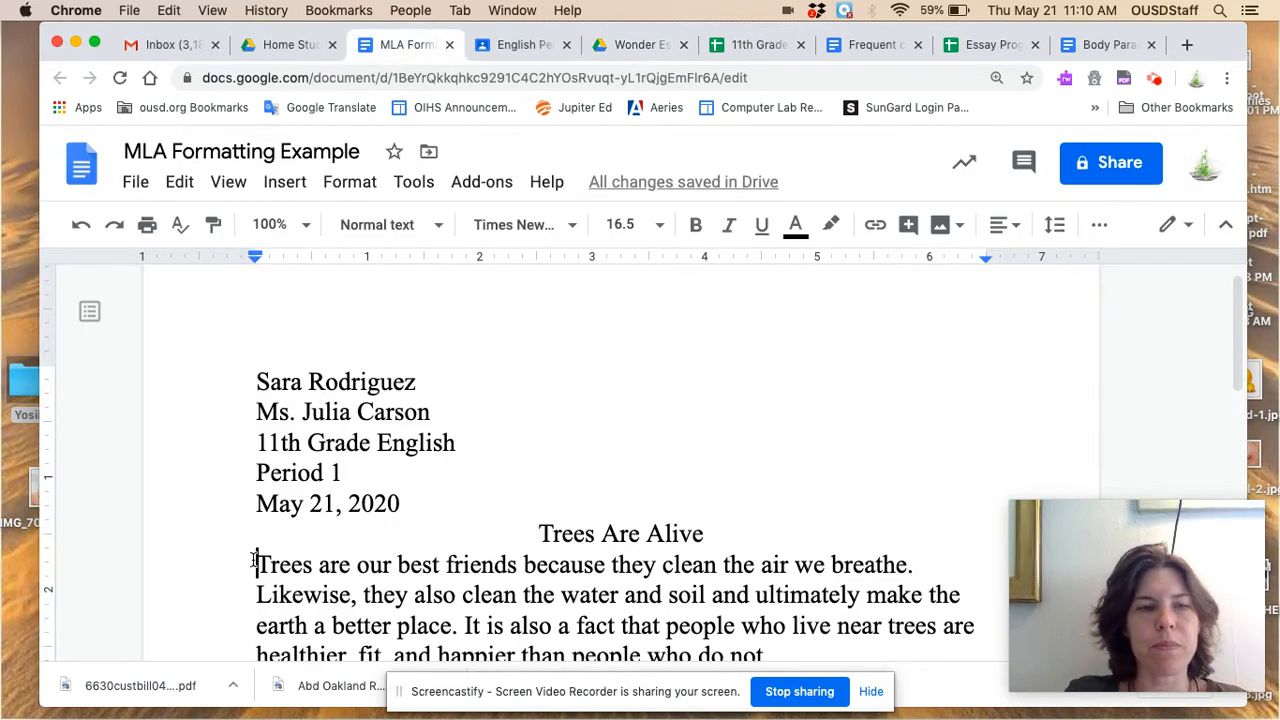
key("Tab")
- Indent the first line of the essay's second body paragraph, beginning with "Moreover"
scroll(253, 560, "down", 2)
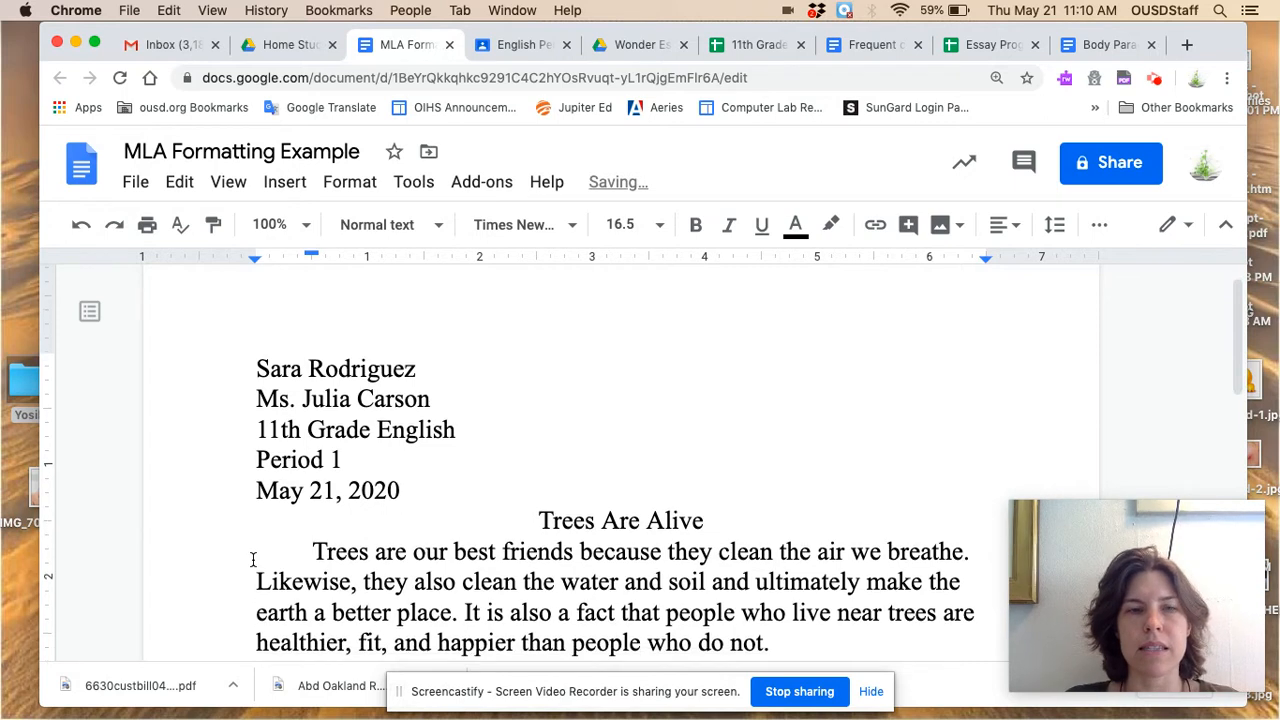
scroll(253, 560, "down", 1)
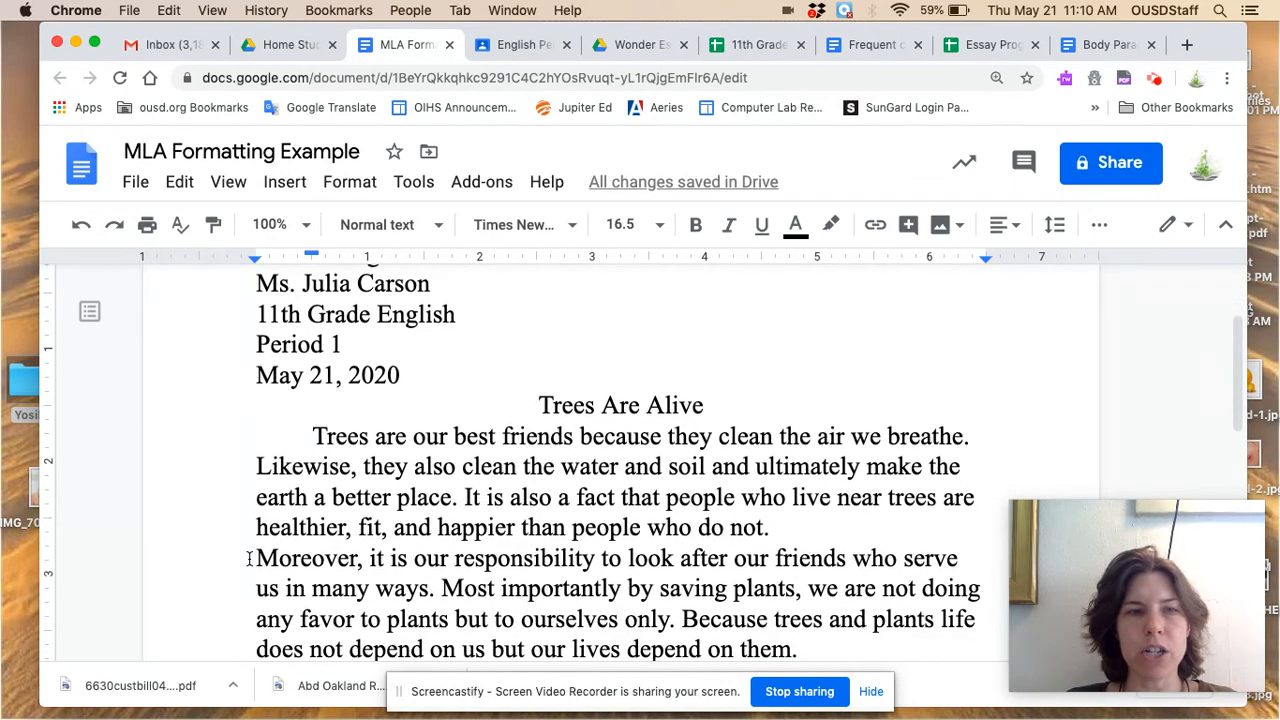
left_click(249, 558)
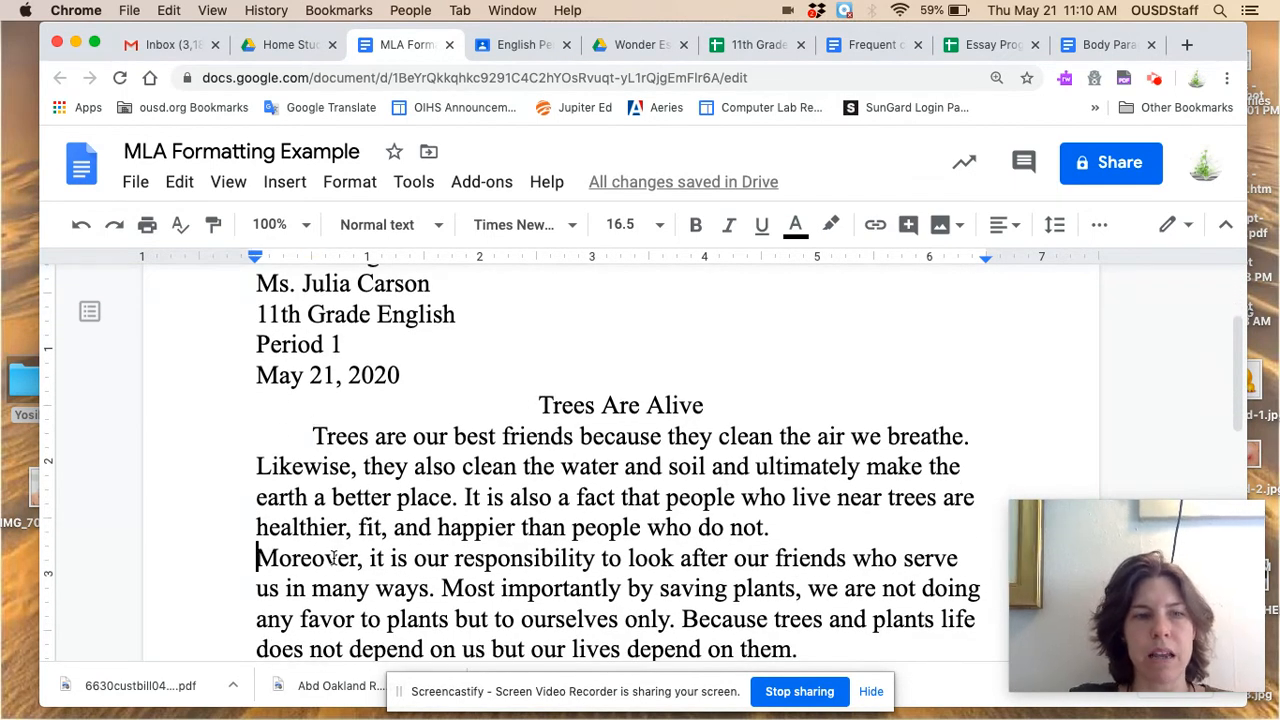
key("Tab")
scroll(333, 558, "down", 6)
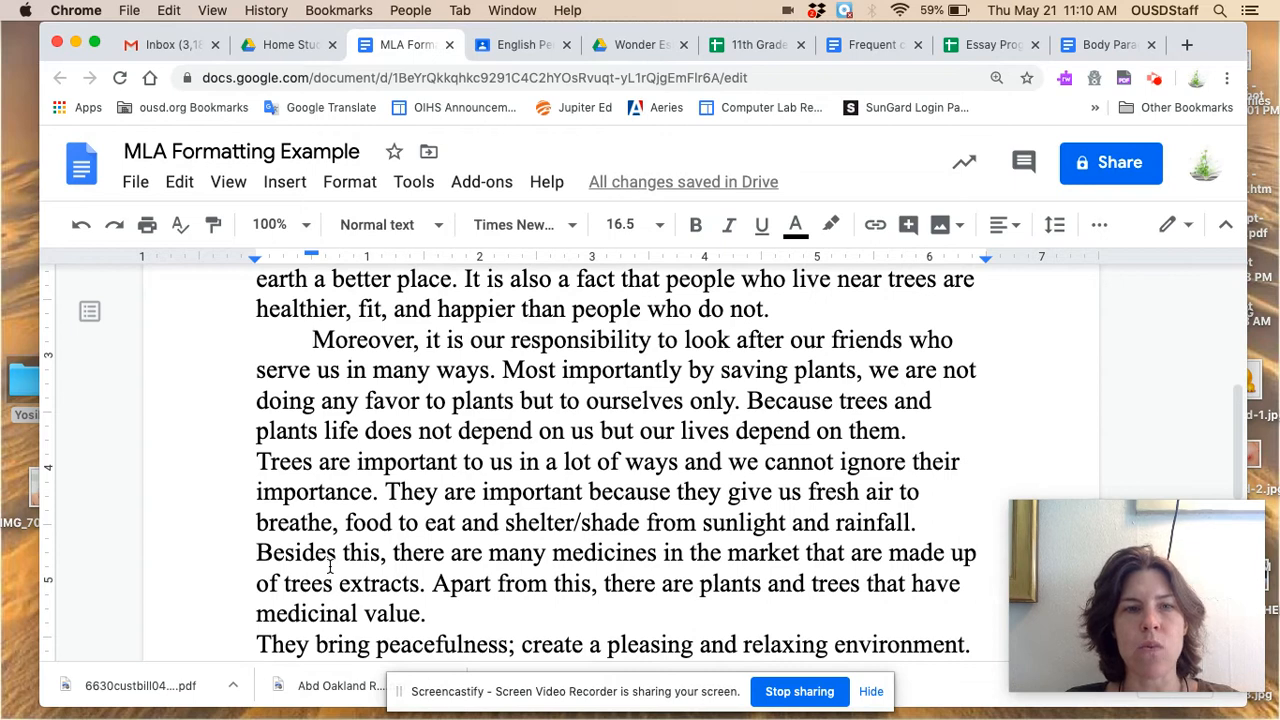
scroll(355, 502, "down", 5)
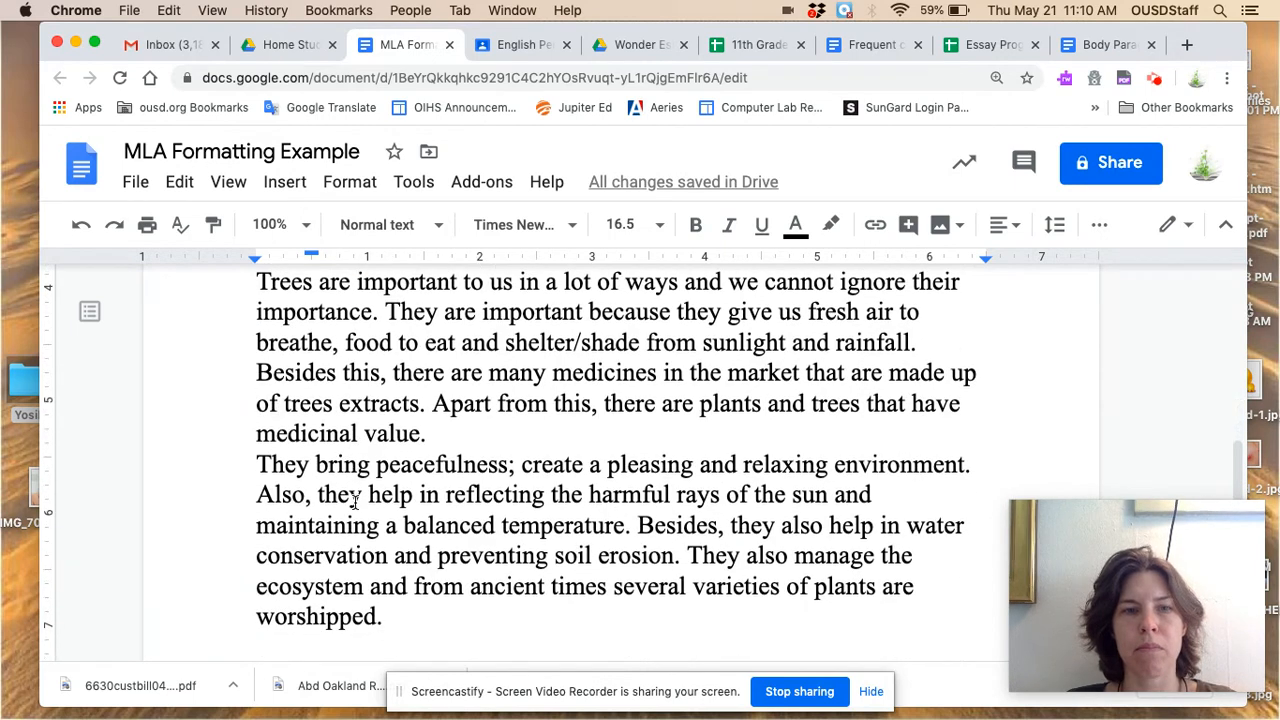
- Indent the first lines of the essay's last two body paragraphs, beginning with "Trees are important" and "They bring peacefulness"
scroll(355, 502, "up", 4)
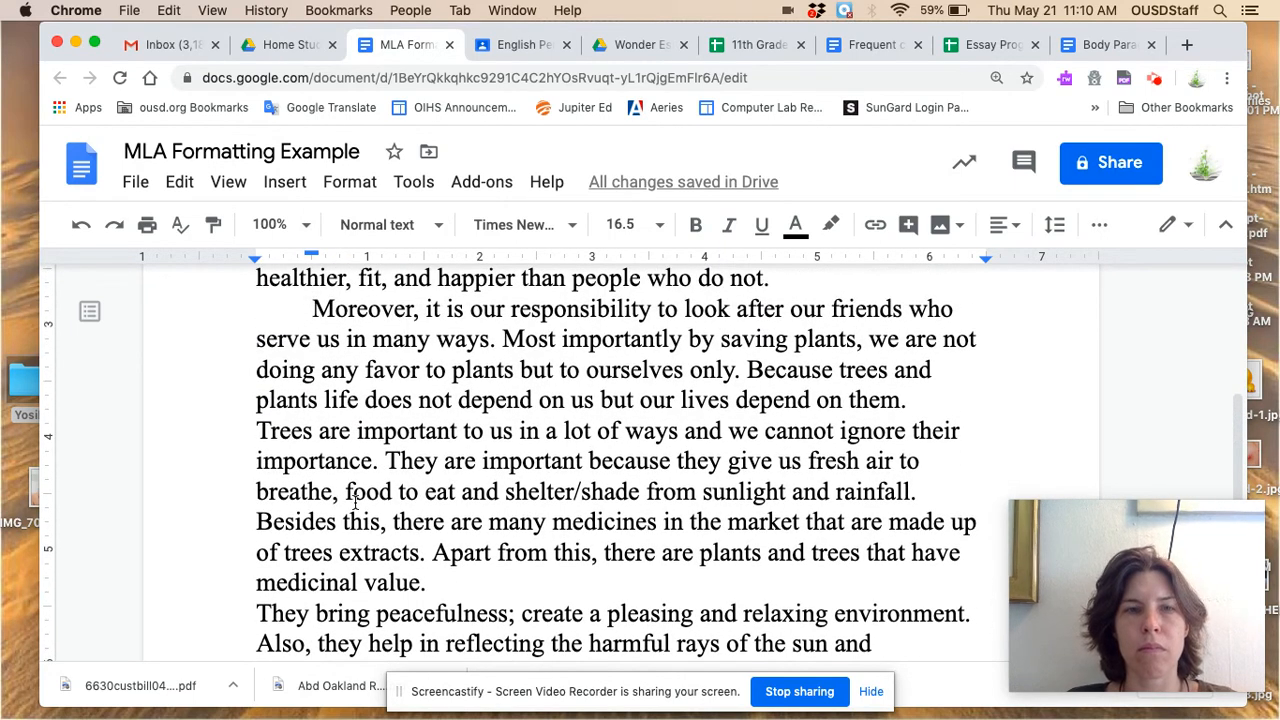
left_click(257, 430)
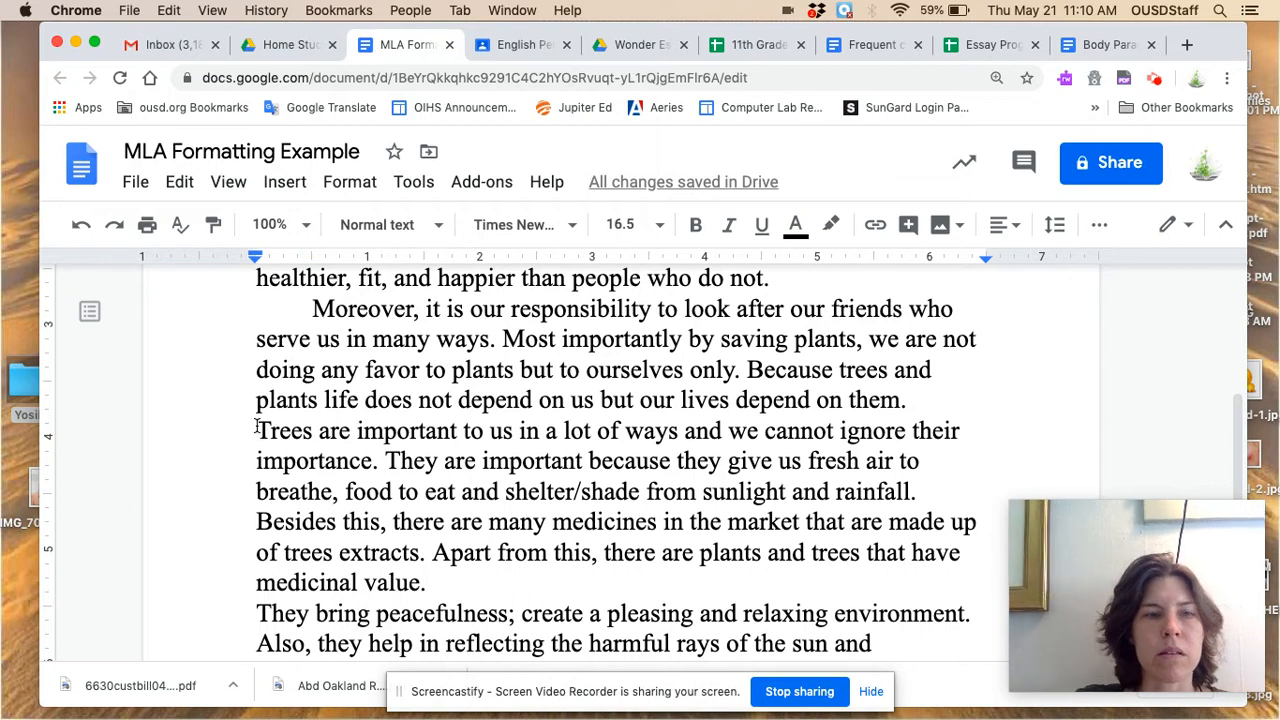
key("Tab")
scroll(222, 478, "down", 1)
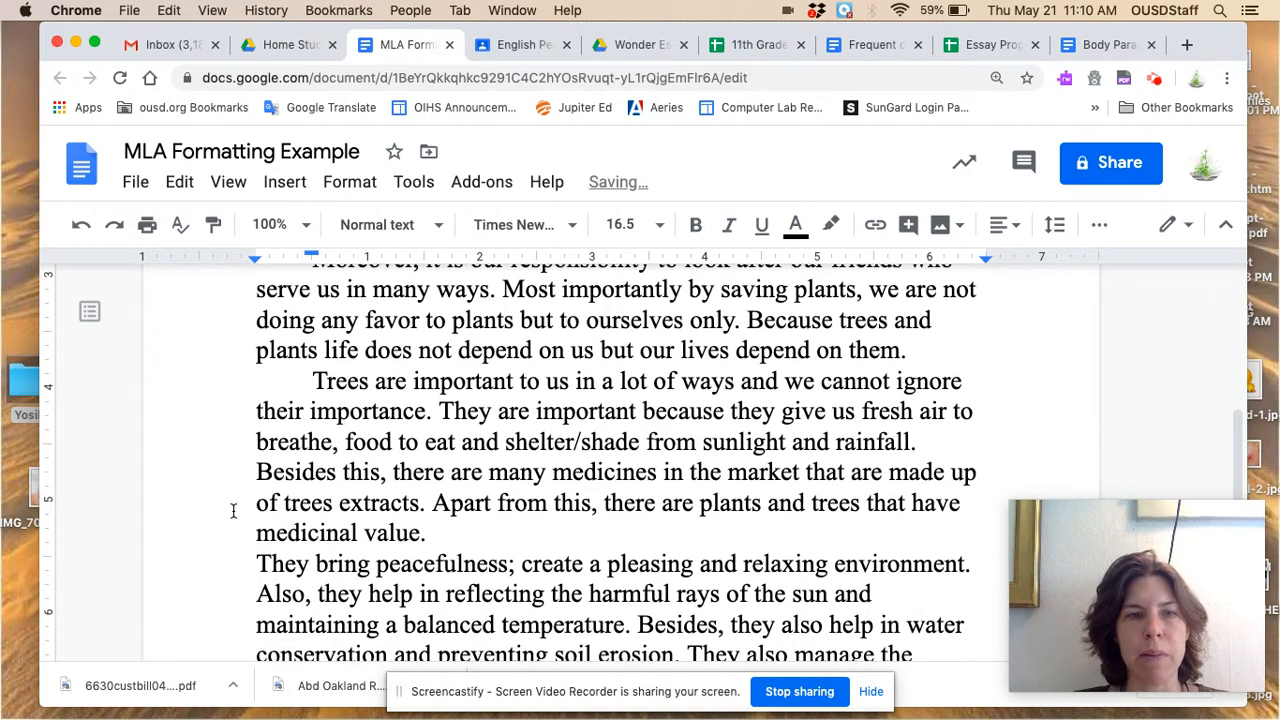
left_click(257, 565)
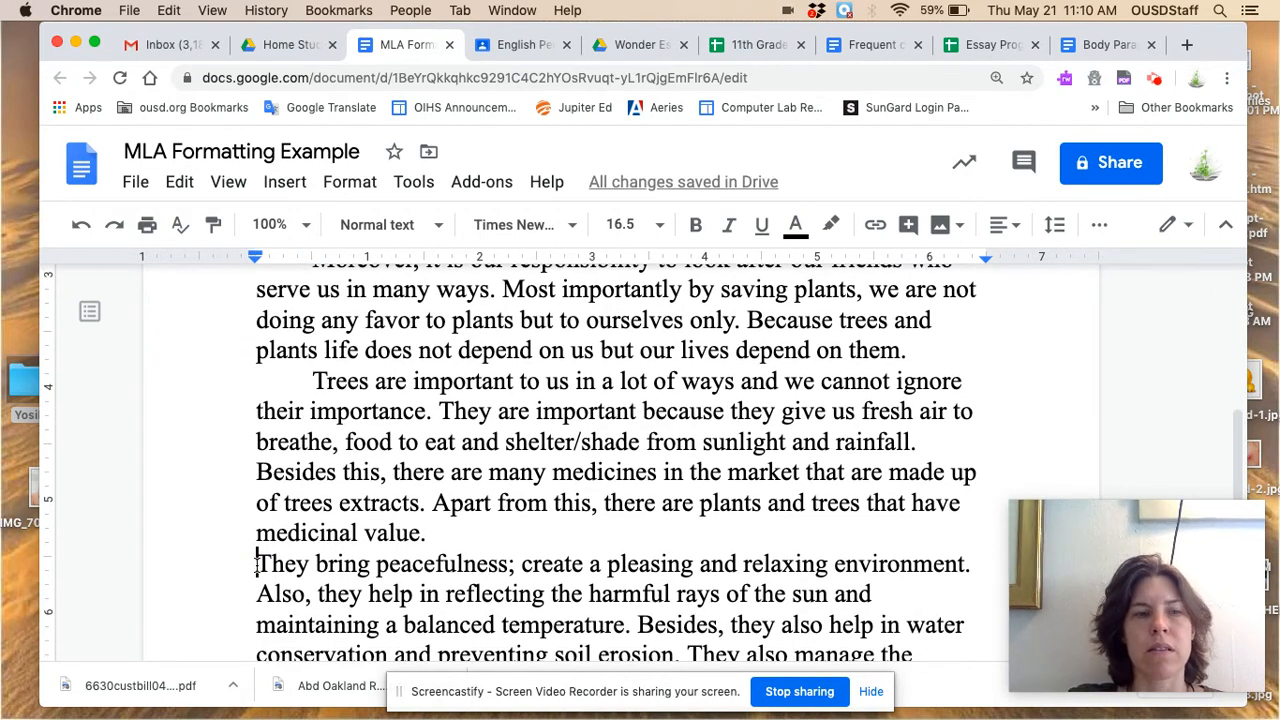
key("Tab")
scroll(257, 565, "down", 3)
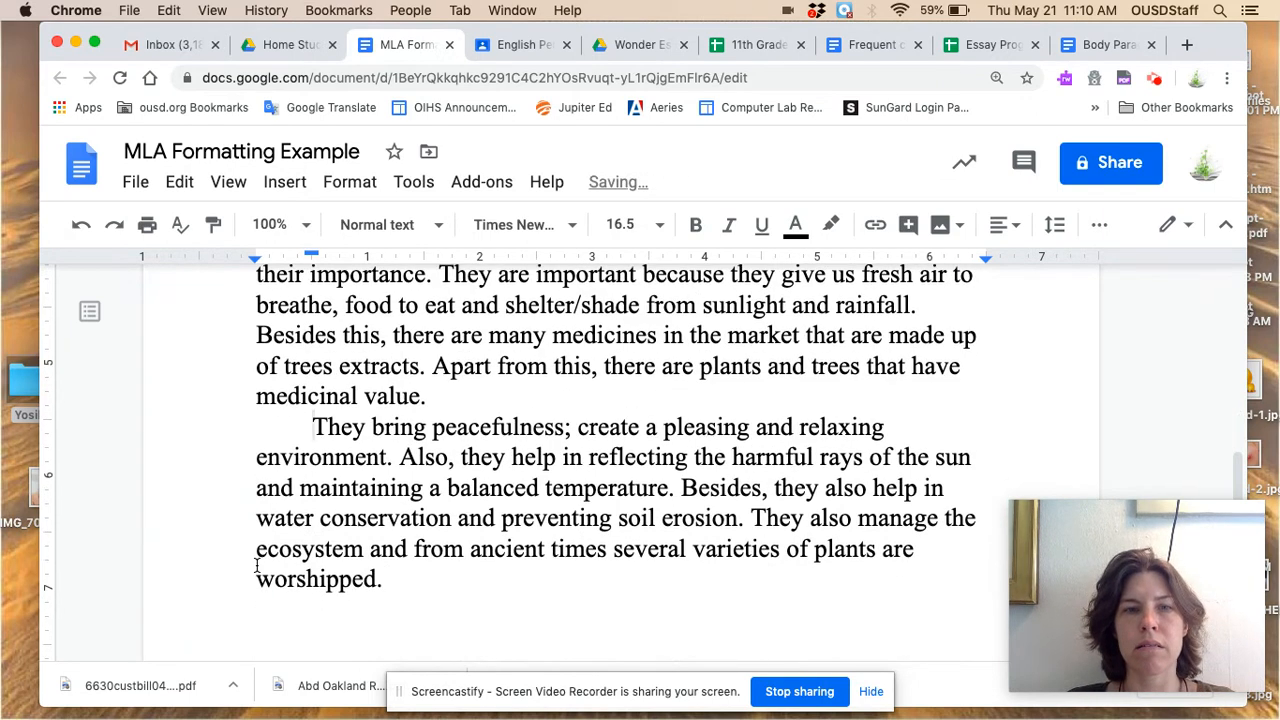
scroll(257, 565, "up", 4)
scroll(257, 565, "up", 5)
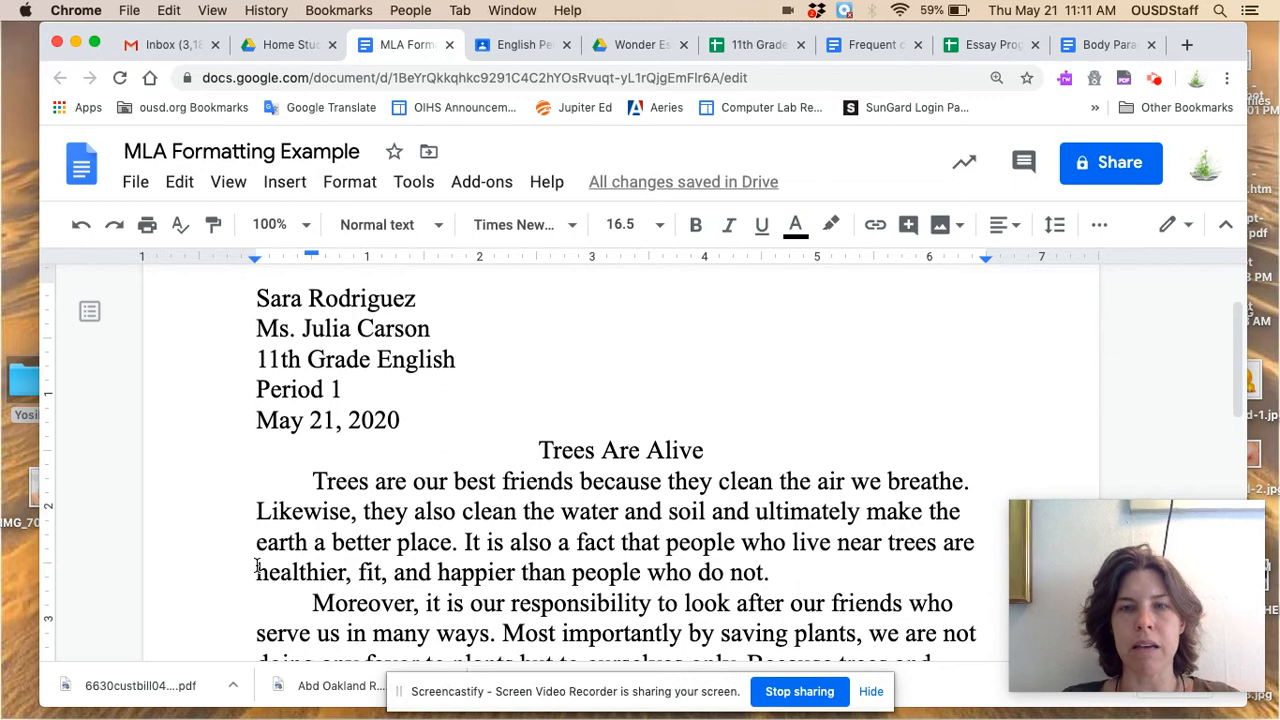
- Consult the MLA poster's font guidance and apply Times New Roman to the entire essay
left_click(635, 50)
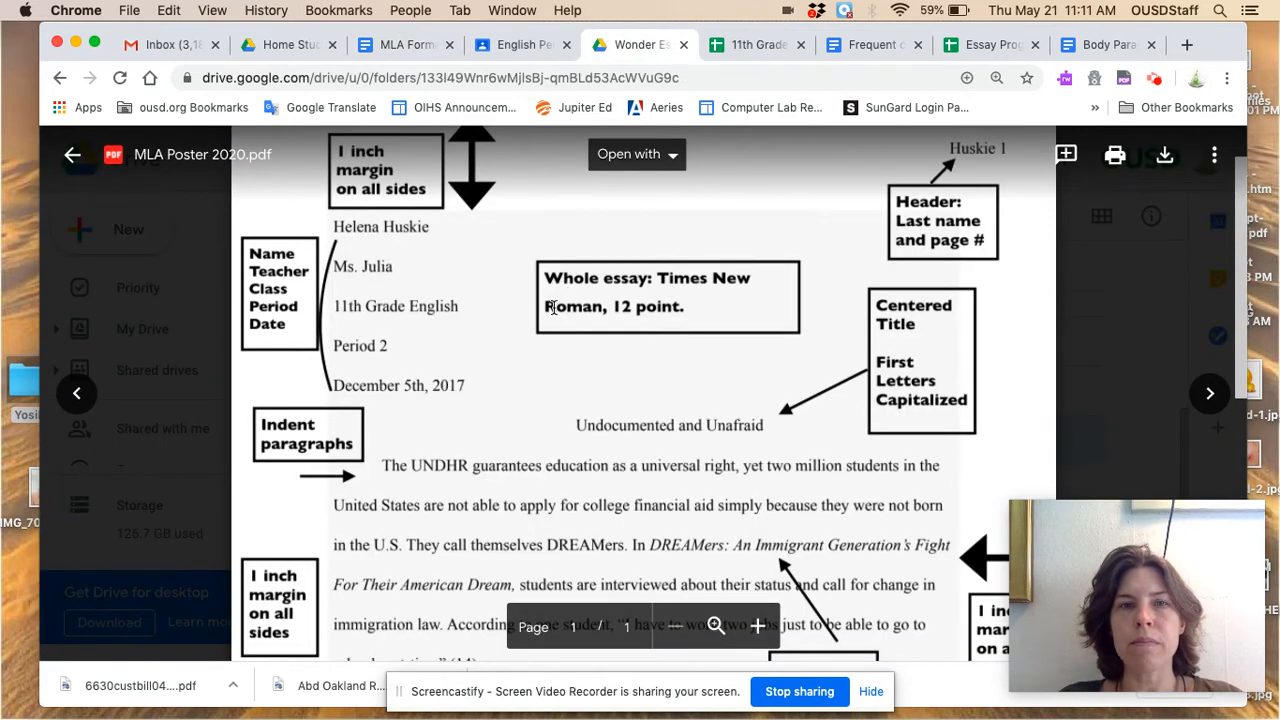
scroll(551, 308, "up", 1)
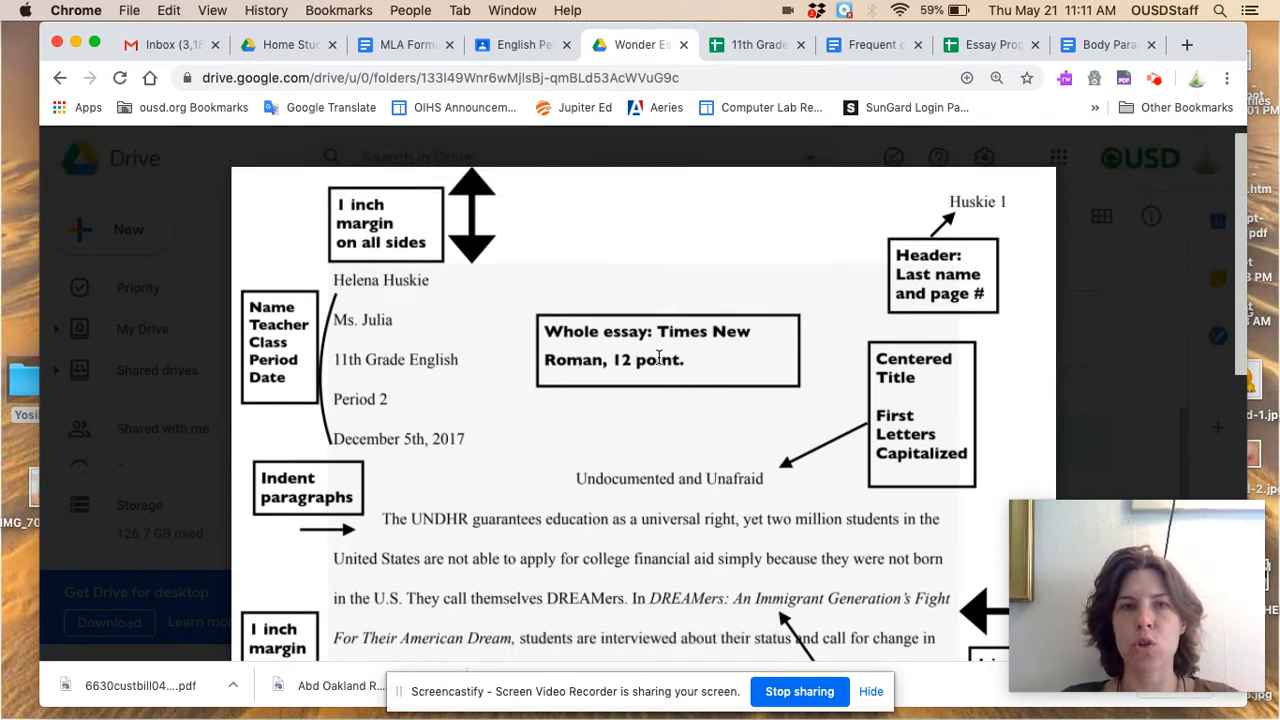
left_click(398, 58)
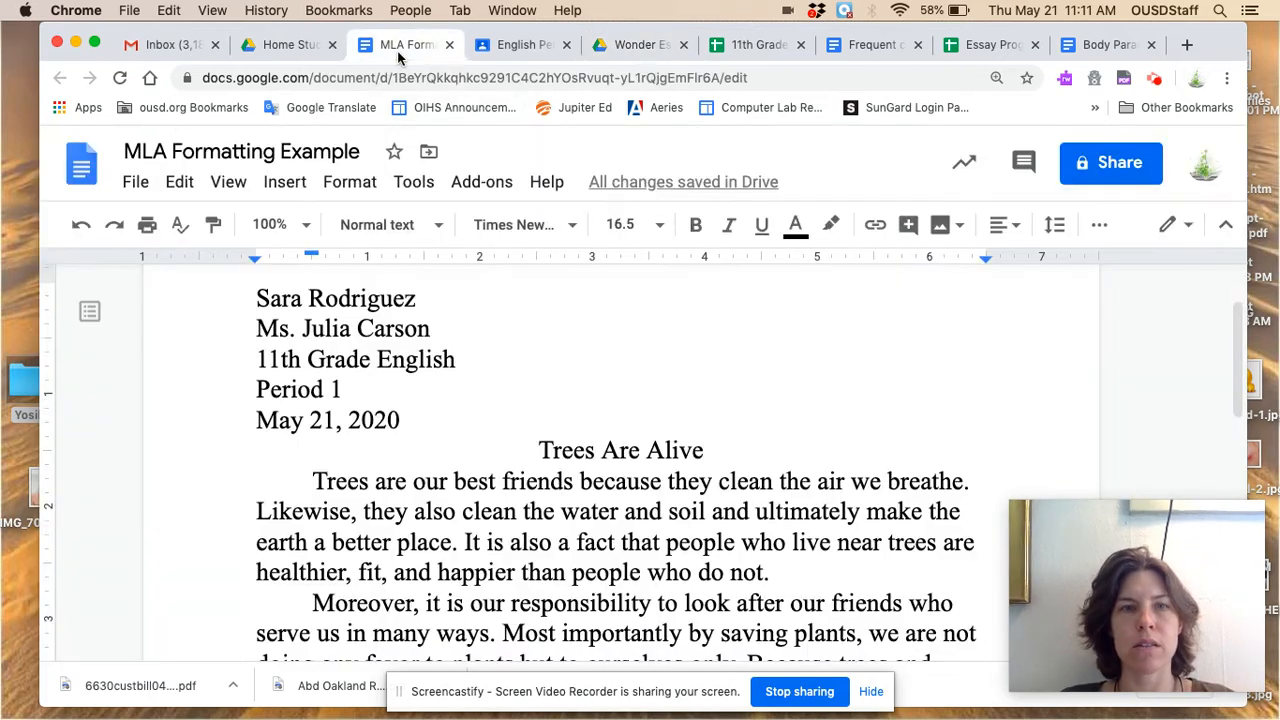
scroll(428, 364, "up", 2)
left_click_drag(257, 403, 431, 475)
left_click(181, 189)
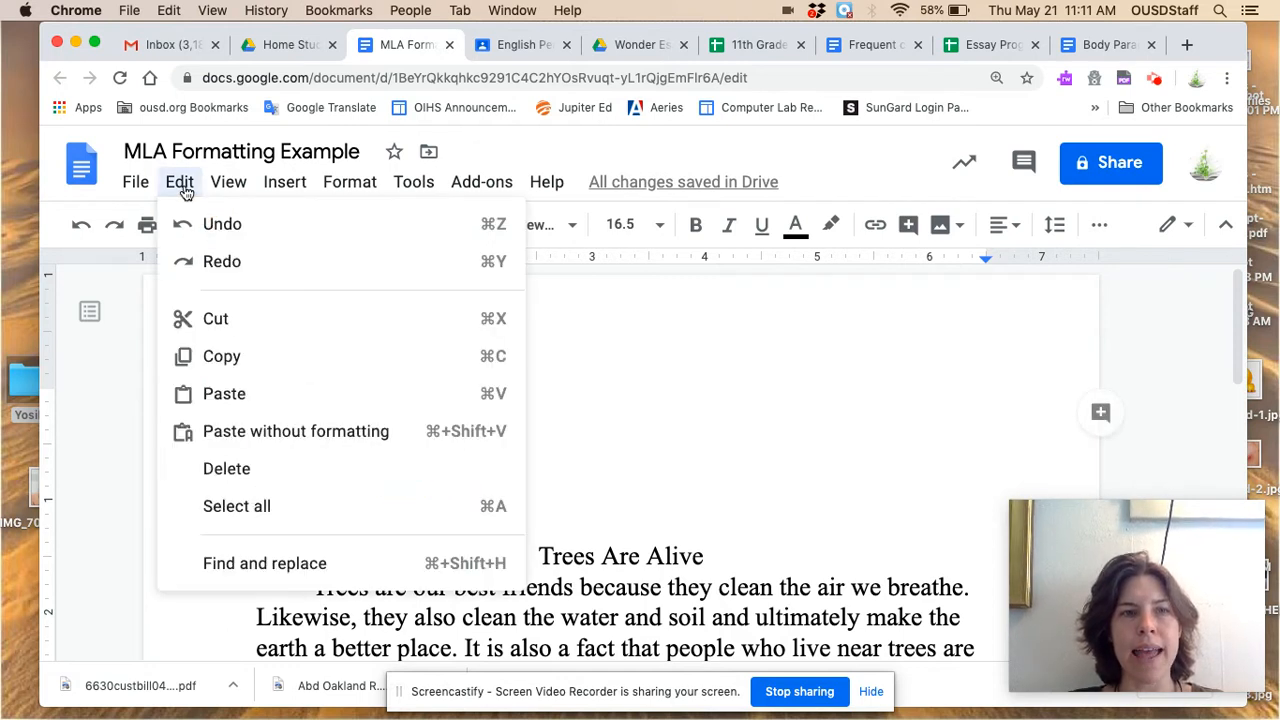
left_click(237, 506)
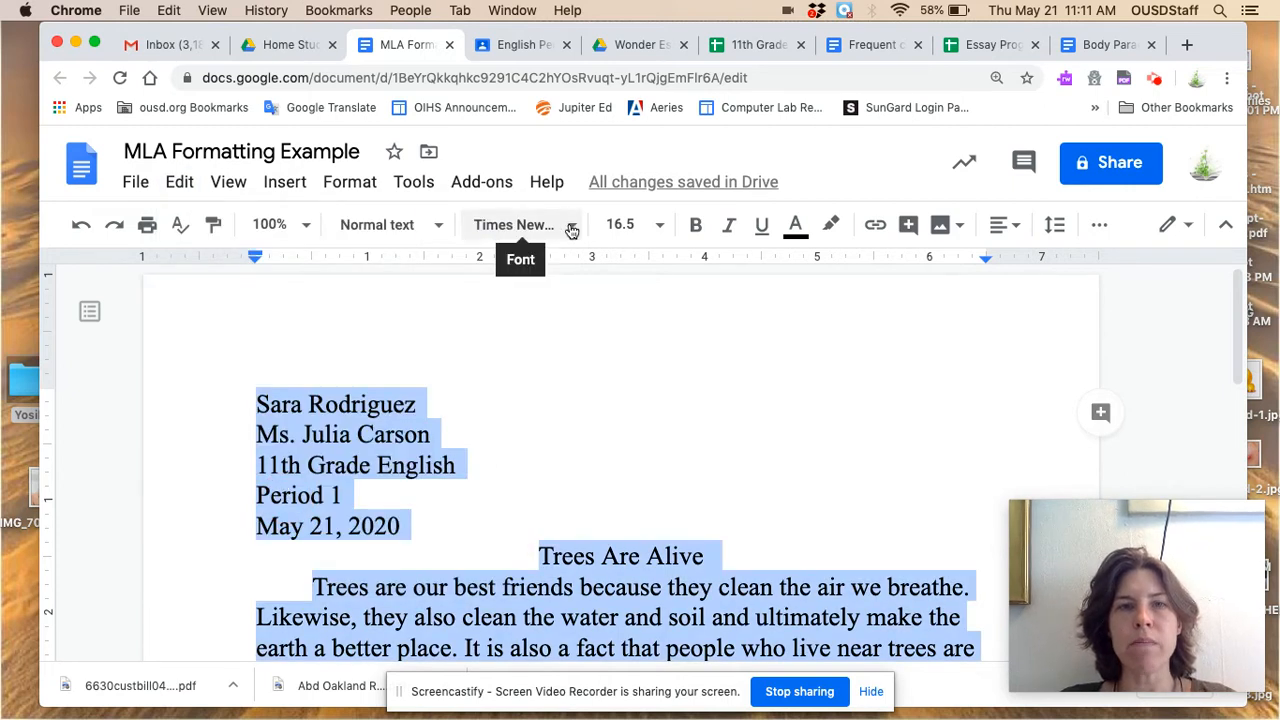
left_click(512, 227)
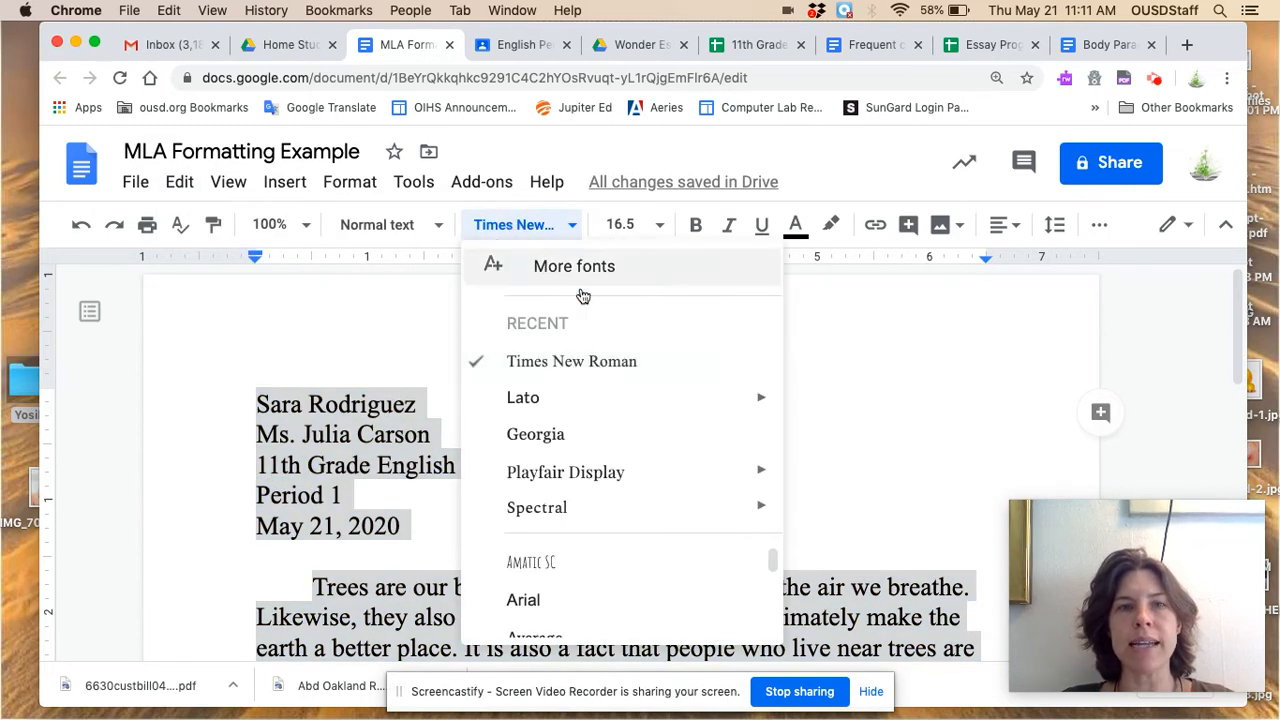
left_click(583, 361)
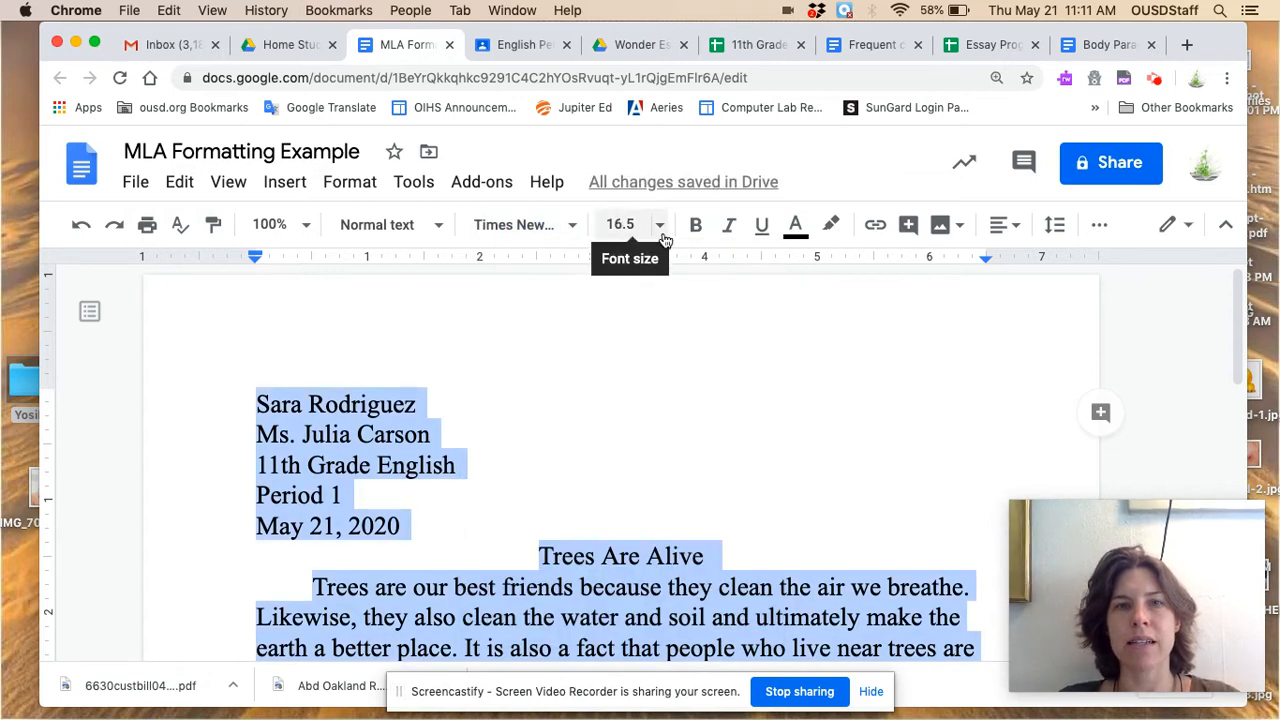
- Set the font size of the whole selected essay to 12 and look over the text
left_click(661, 234)
left_click(624, 417)
left_click(628, 426)
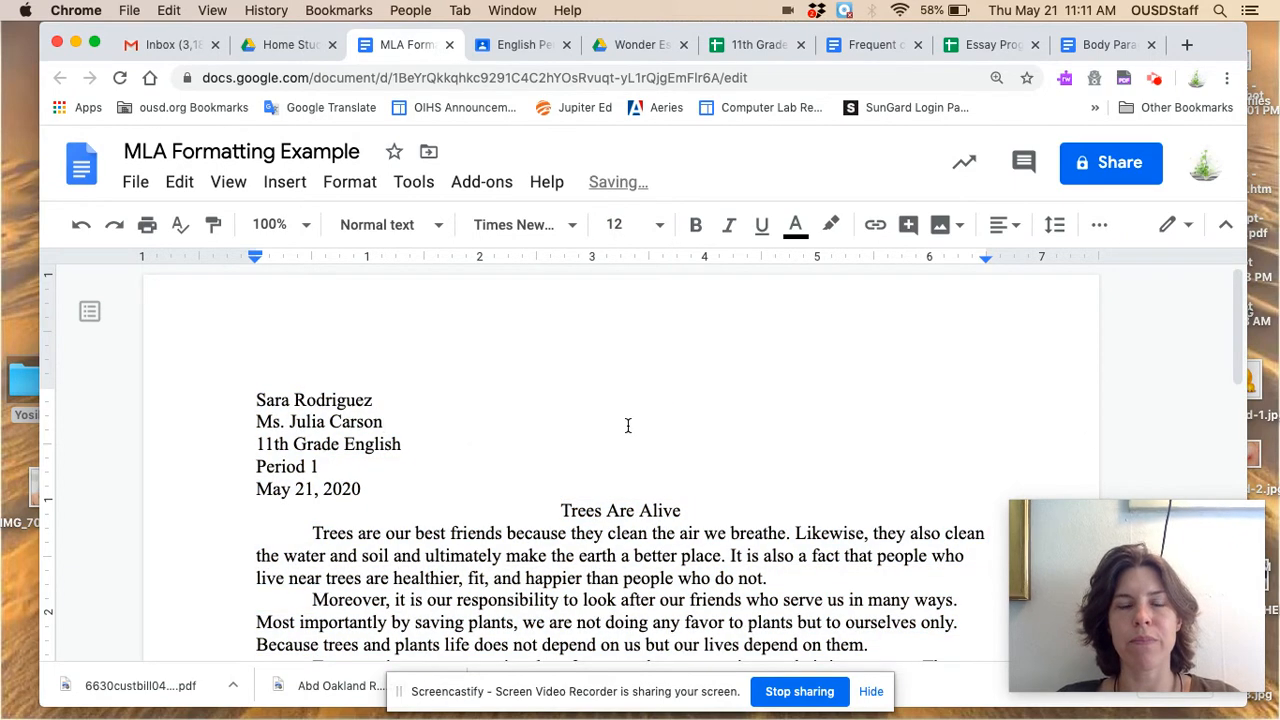
scroll(628, 426, "down", 3)
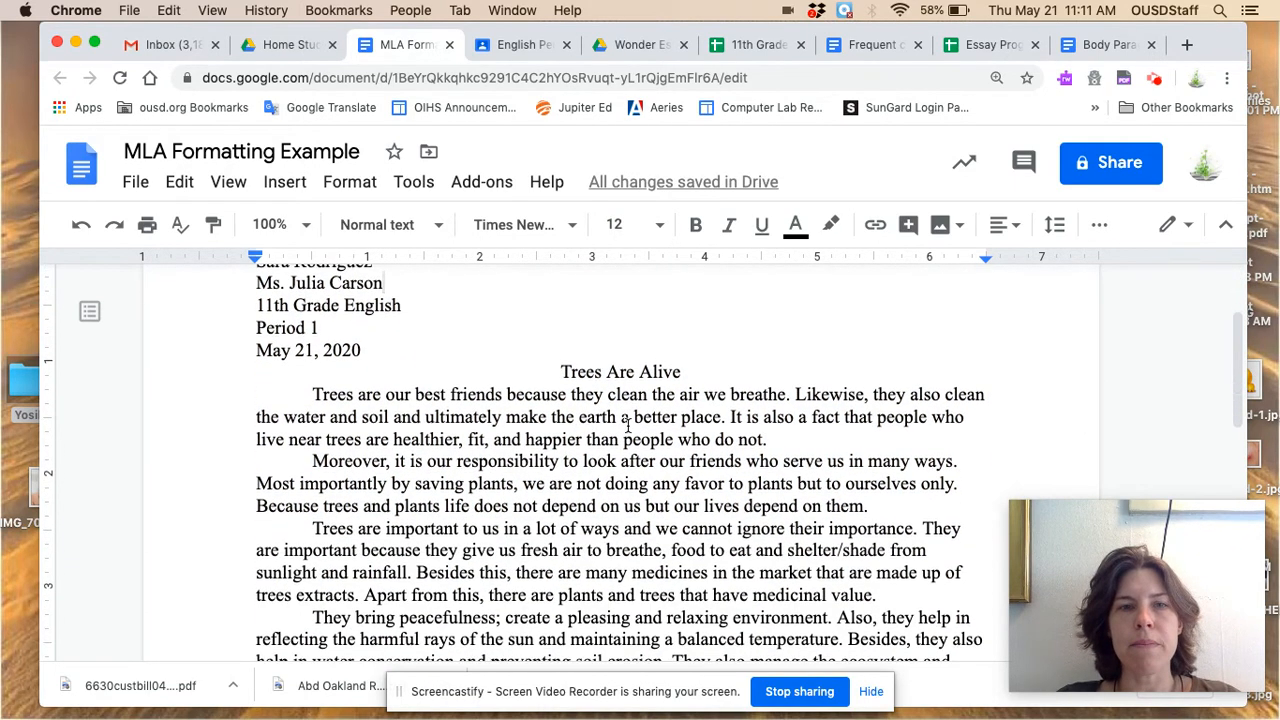
scroll(628, 426, "up", 3)
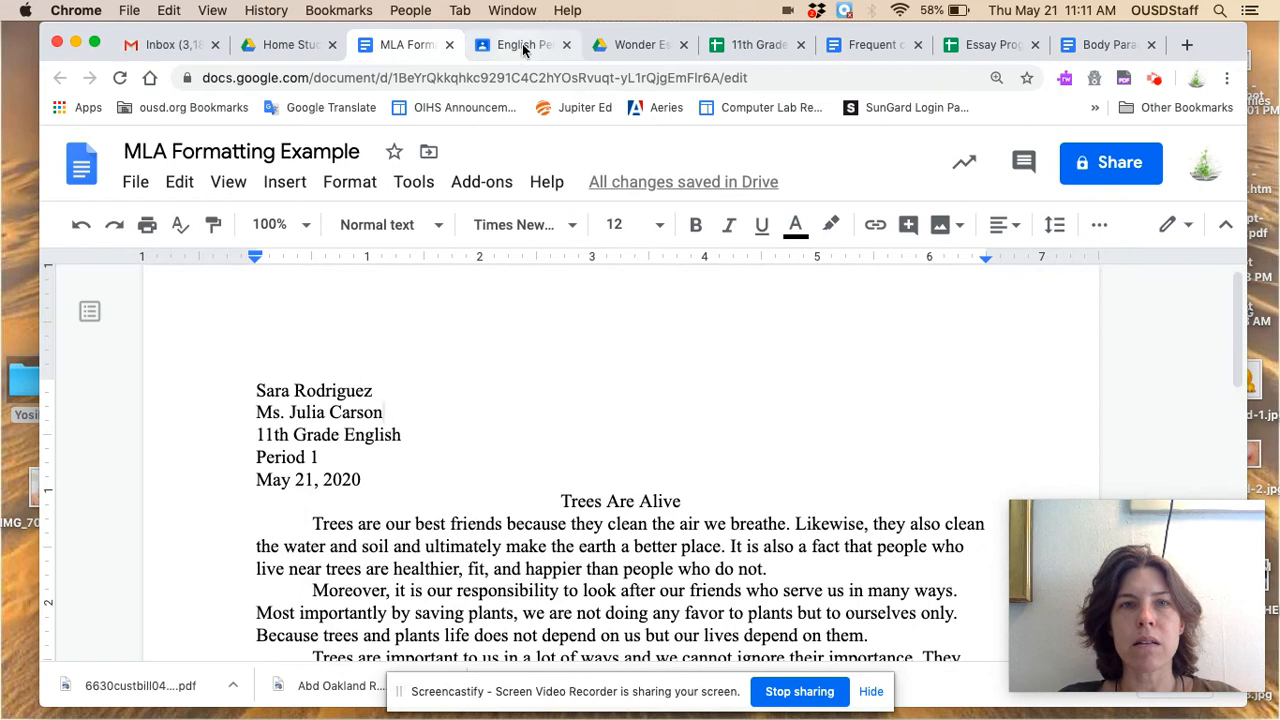
- Check the example essay on the MLA poster and set the entire essay, including the heading lines, to double line spacing
left_click(641, 45)
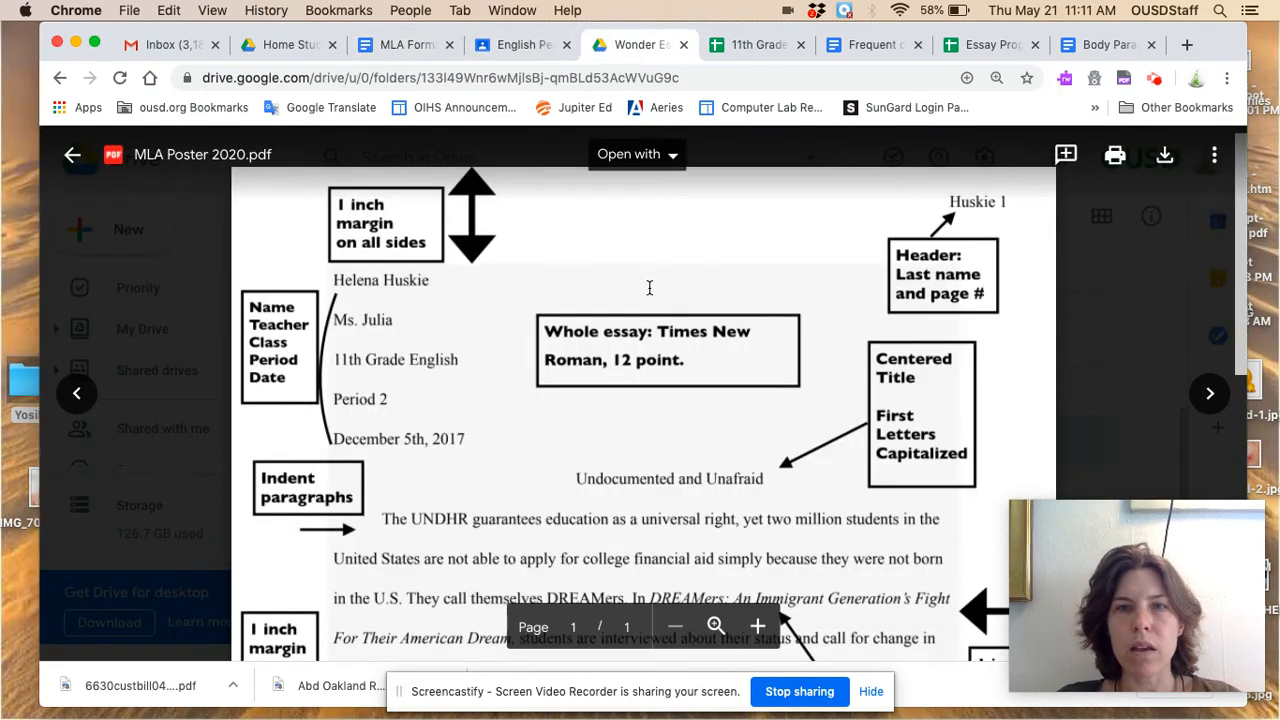
scroll(448, 434, "down", 5)
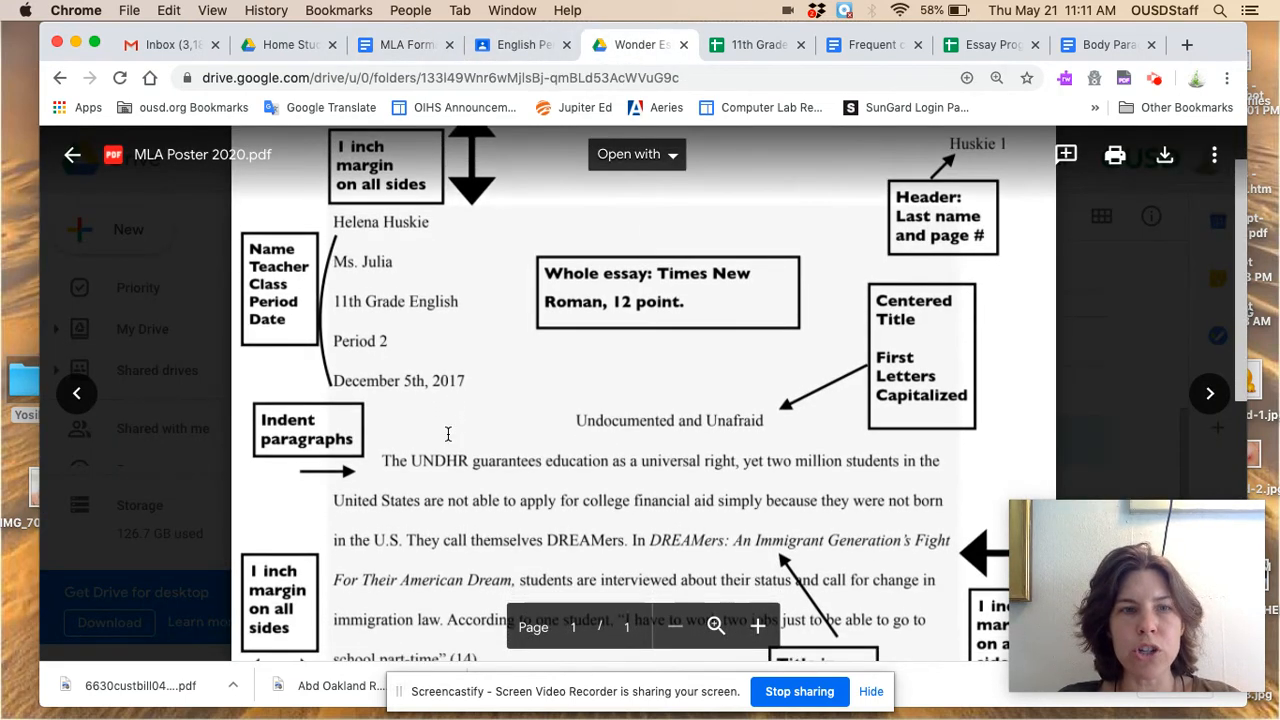
scroll(448, 434, "down", 2)
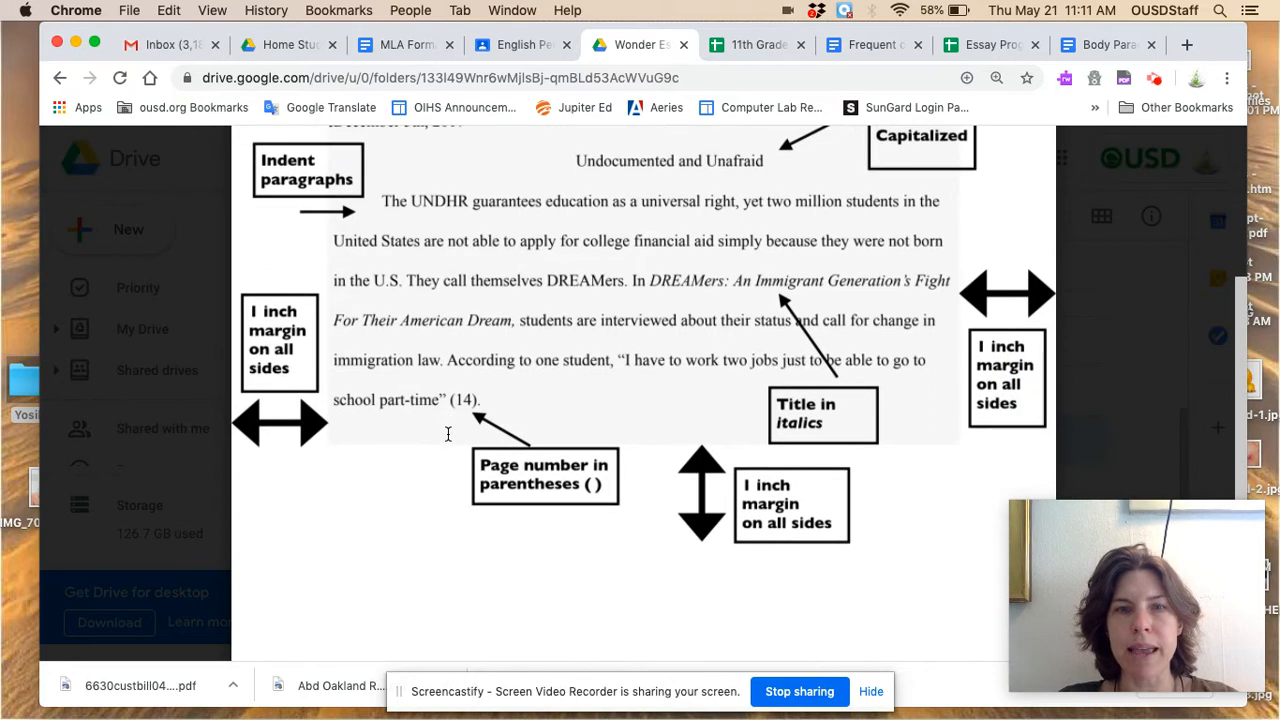
scroll(448, 434, "up", 4)
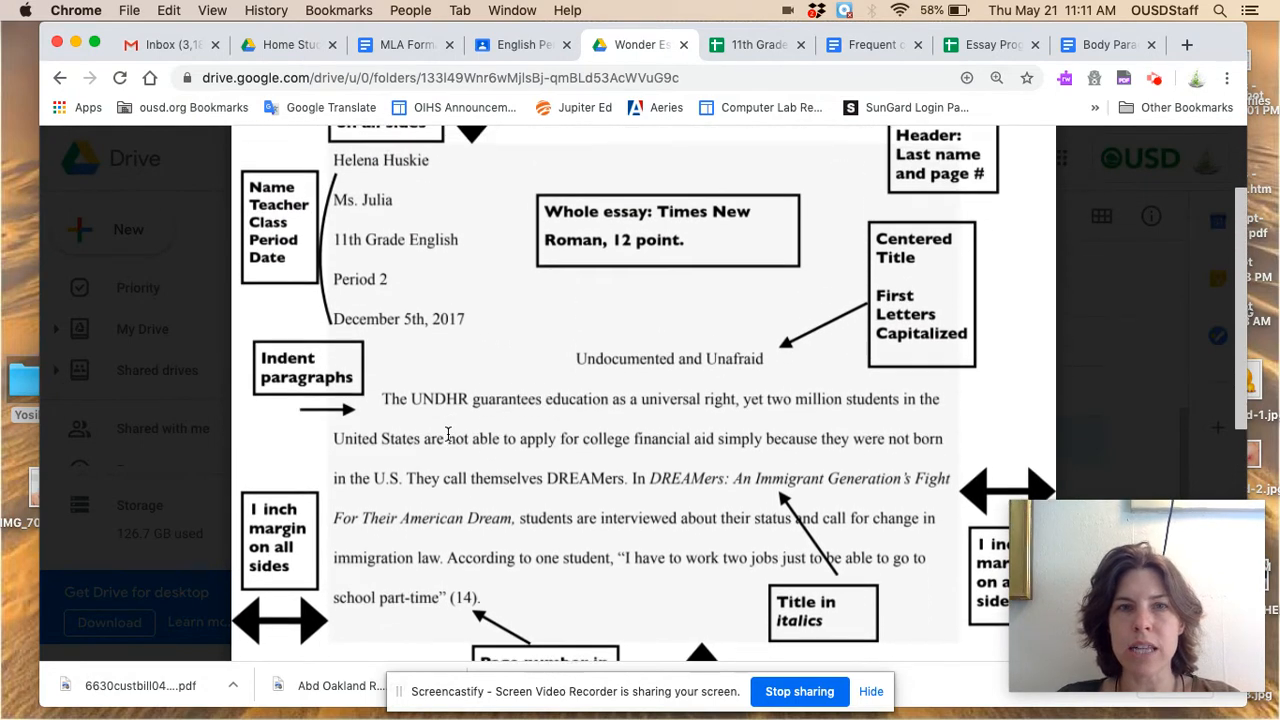
scroll(448, 434, "up", 3)
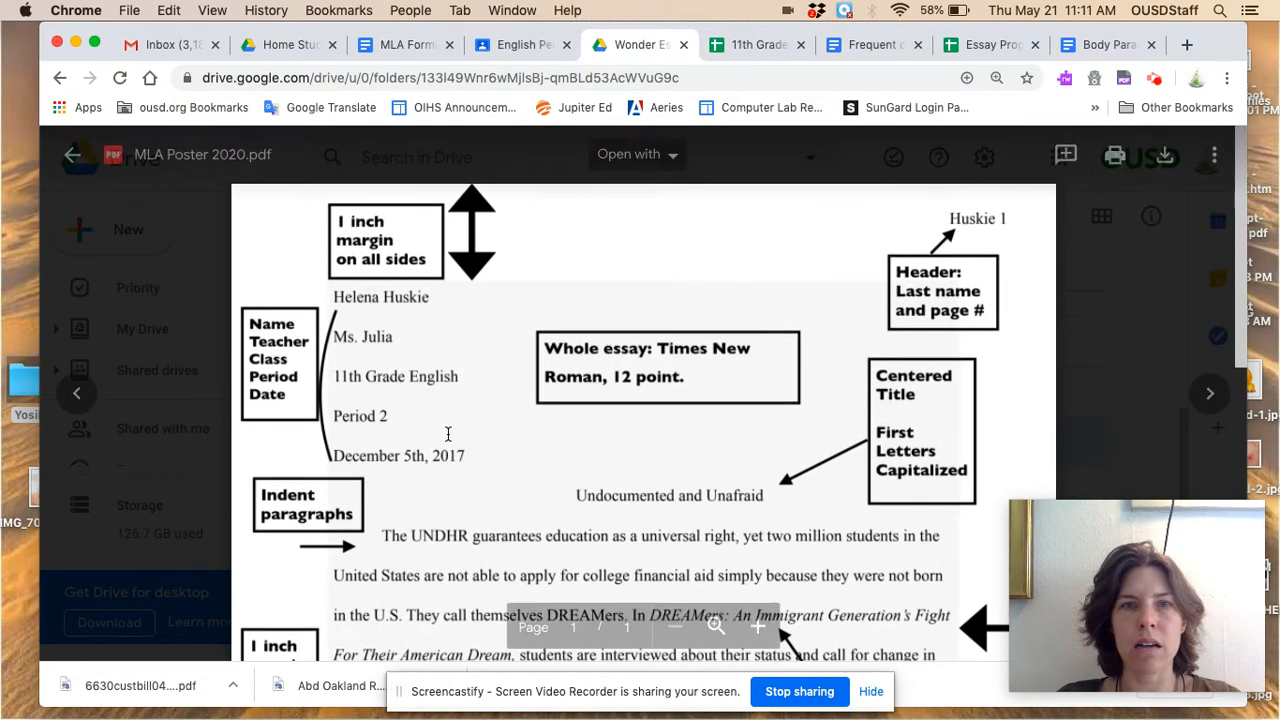
left_click(408, 45)
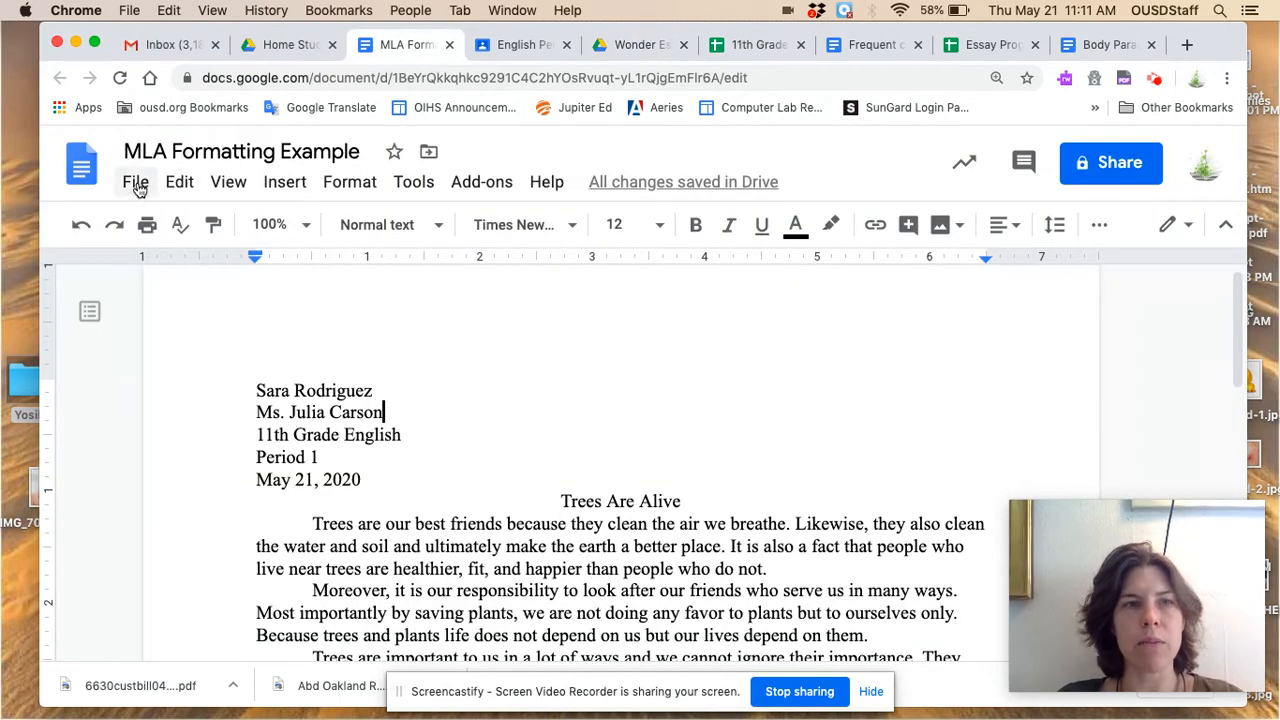
left_click(179, 189)
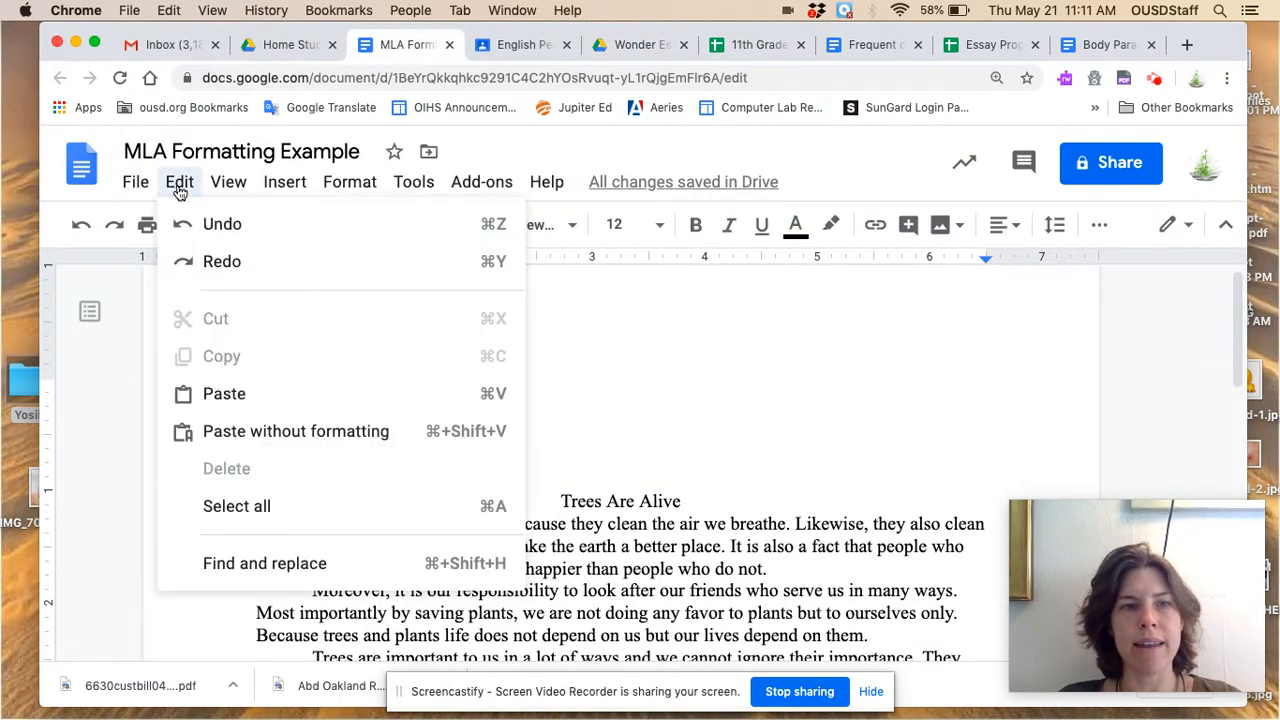
left_click(263, 506)
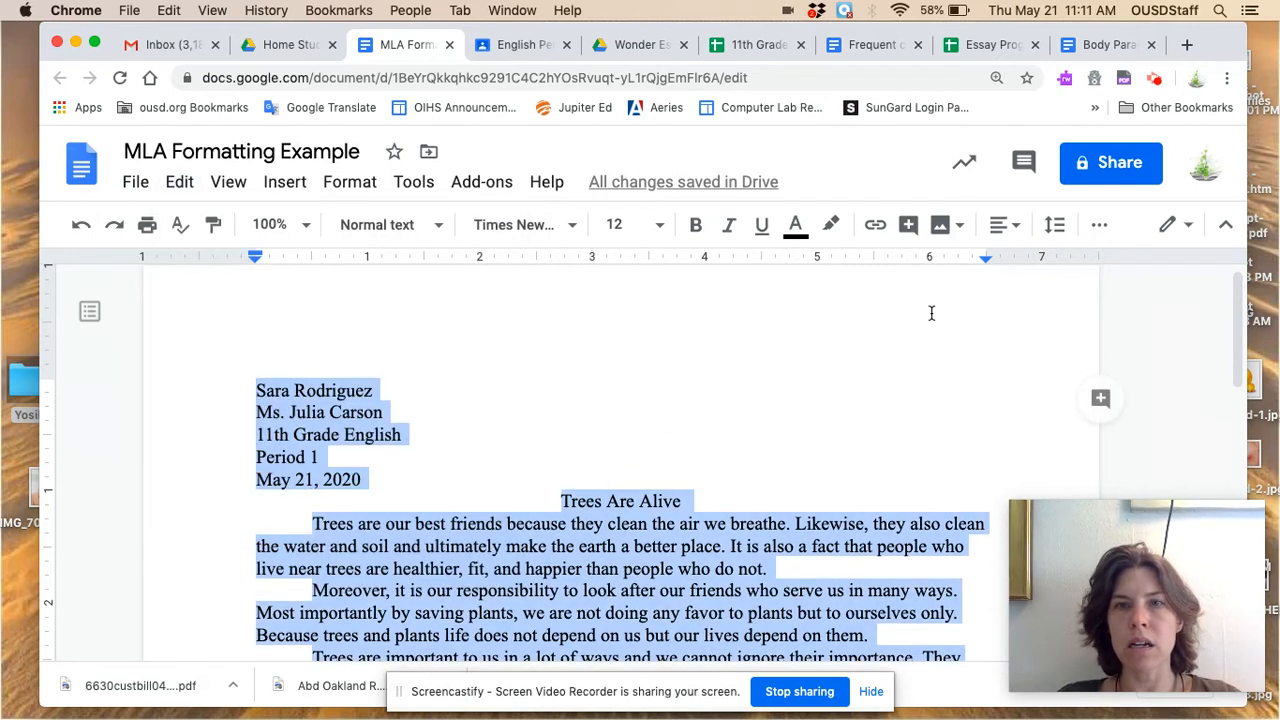
left_click(1056, 226)
left_click(865, 378)
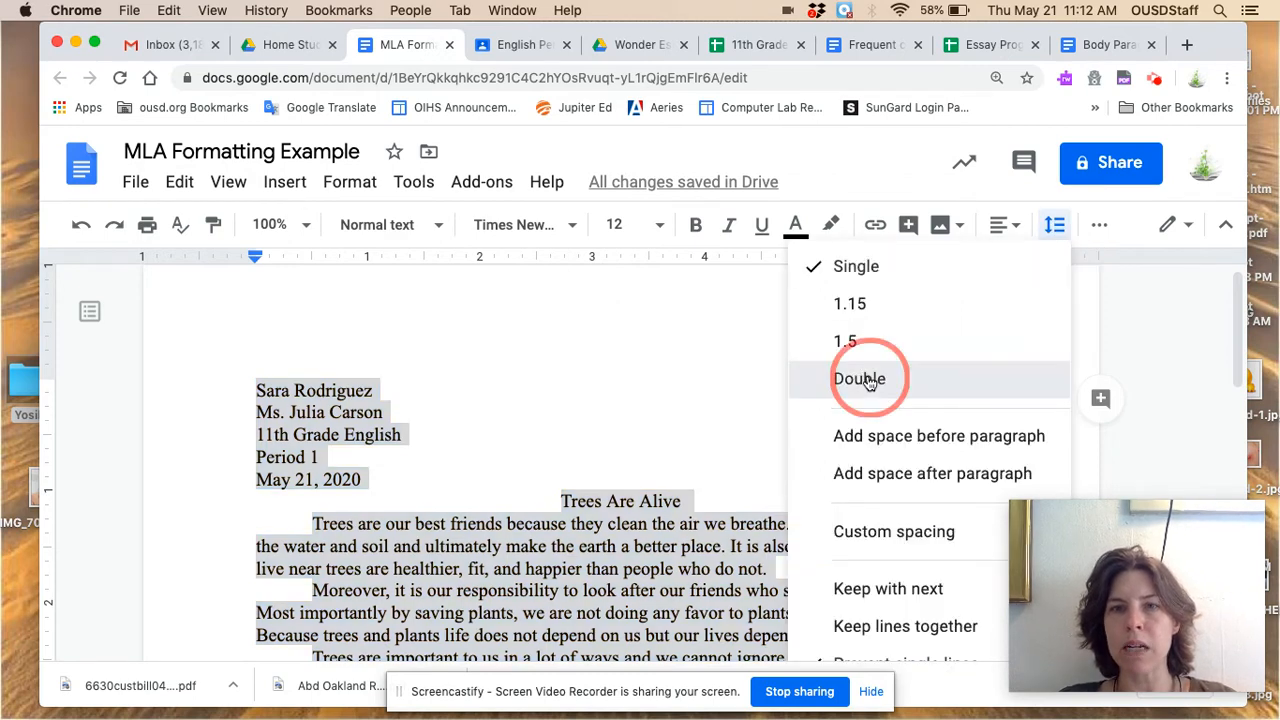
scroll(592, 394, "down", 10)
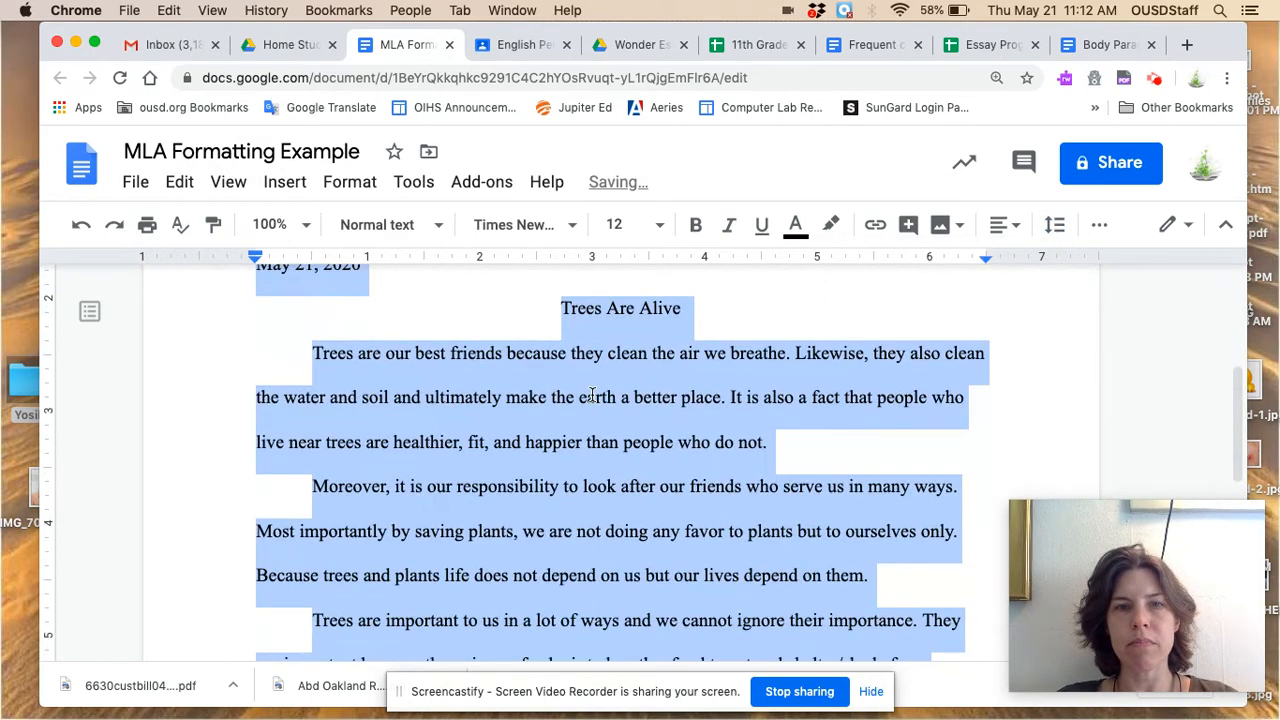
scroll(592, 394, "up", 10)
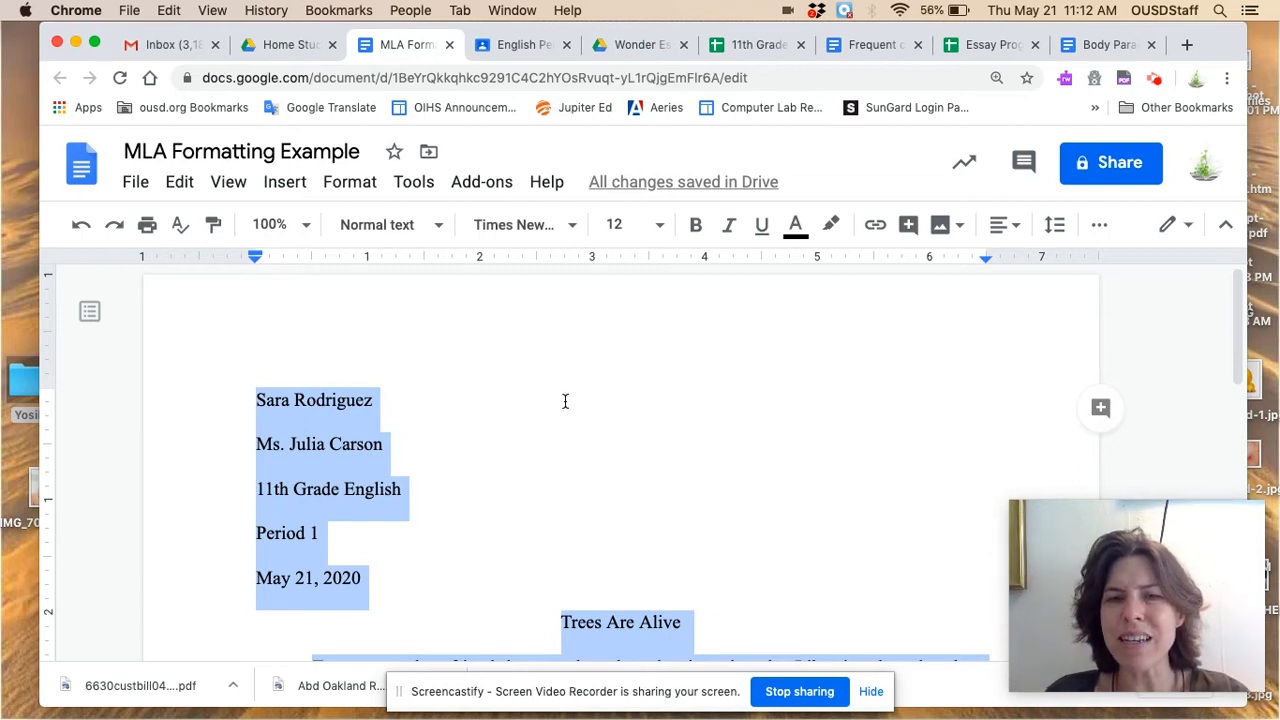
left_click(431, 499)
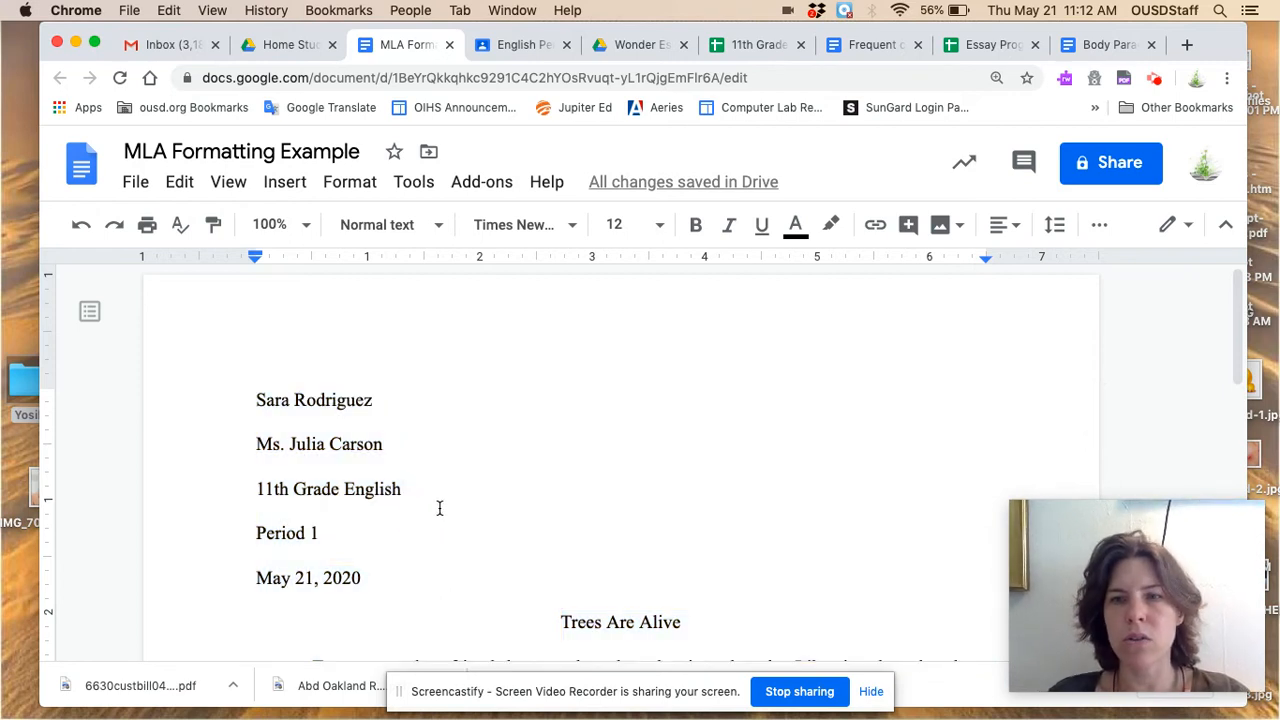
scroll(439, 508, "down", 5)
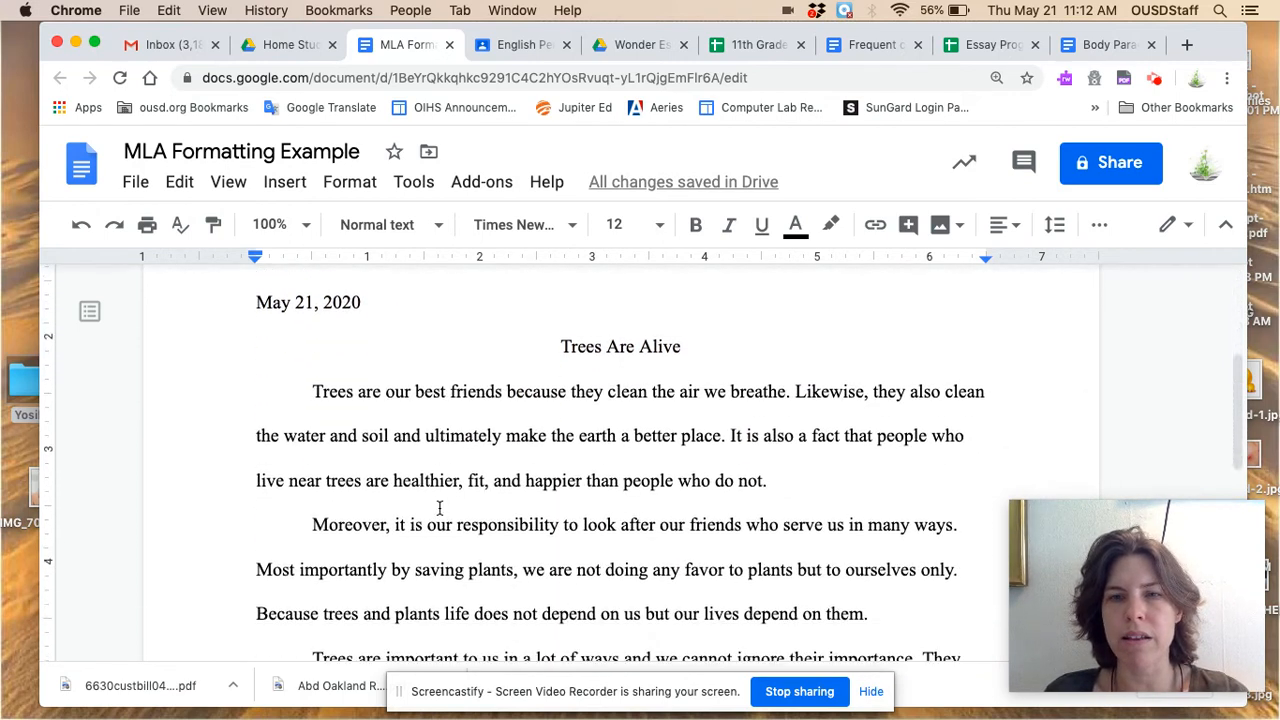
scroll(439, 508, "up", 3)
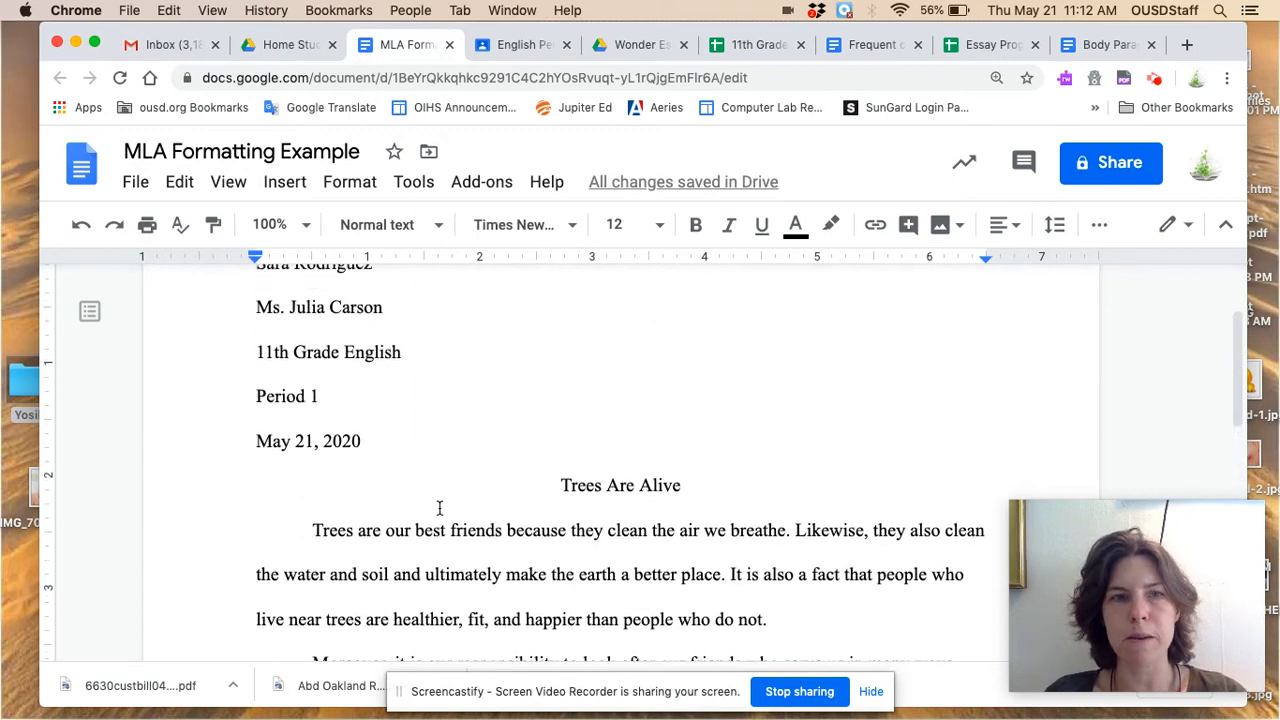
scroll(439, 508, "up", 2)
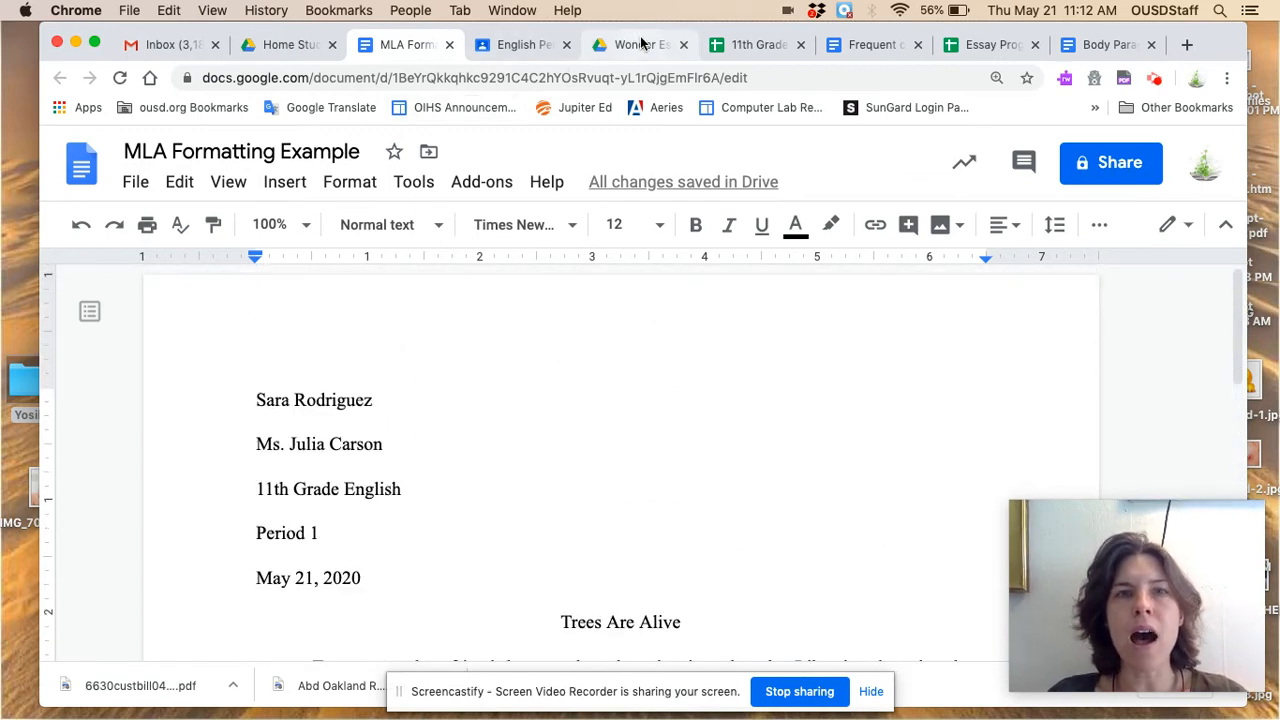
- Consult the MLA poster's header guidance and insert a page header in the essay document
left_click(641, 44)
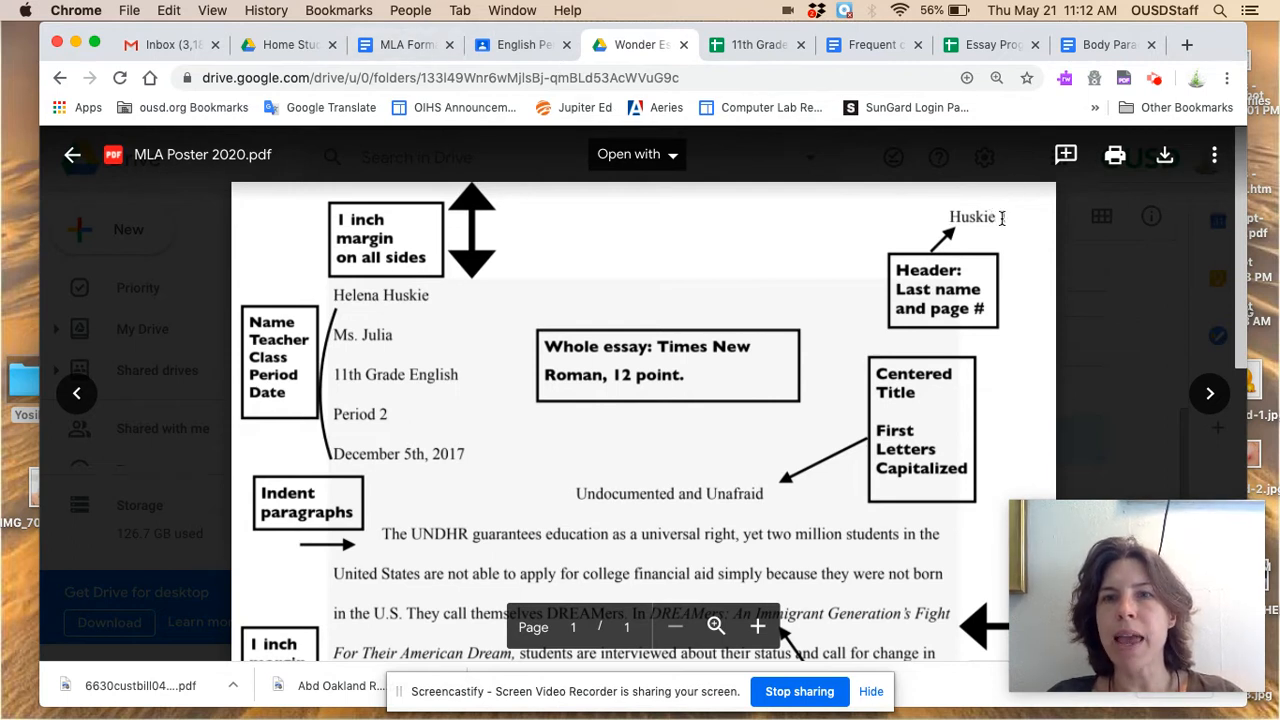
left_click(390, 45)
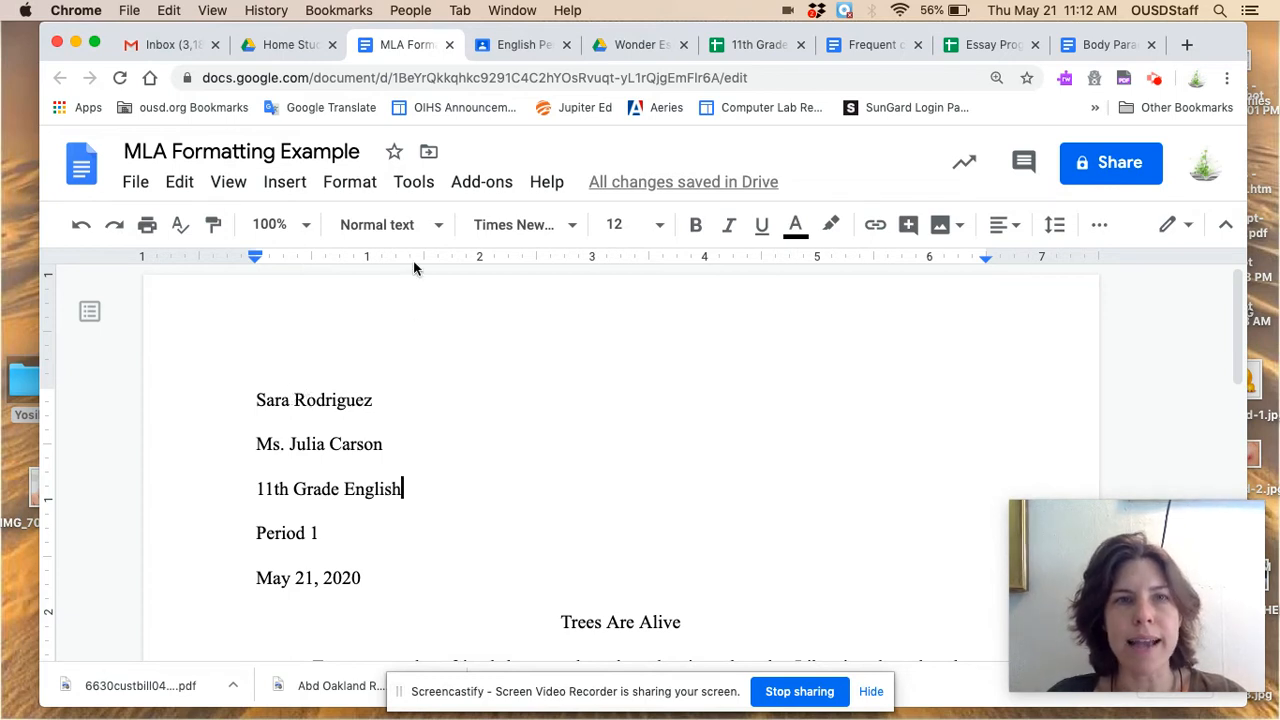
left_click(281, 190)
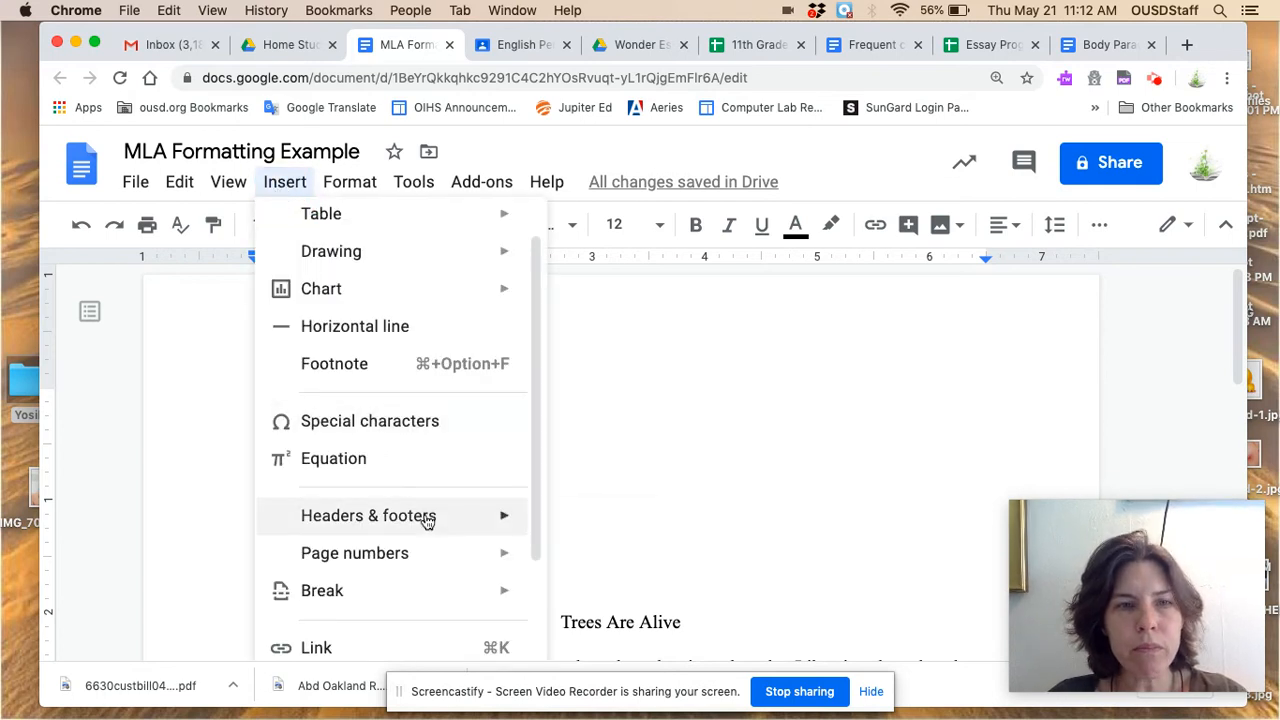
mouse_move(427, 520)
left_click(594, 526)
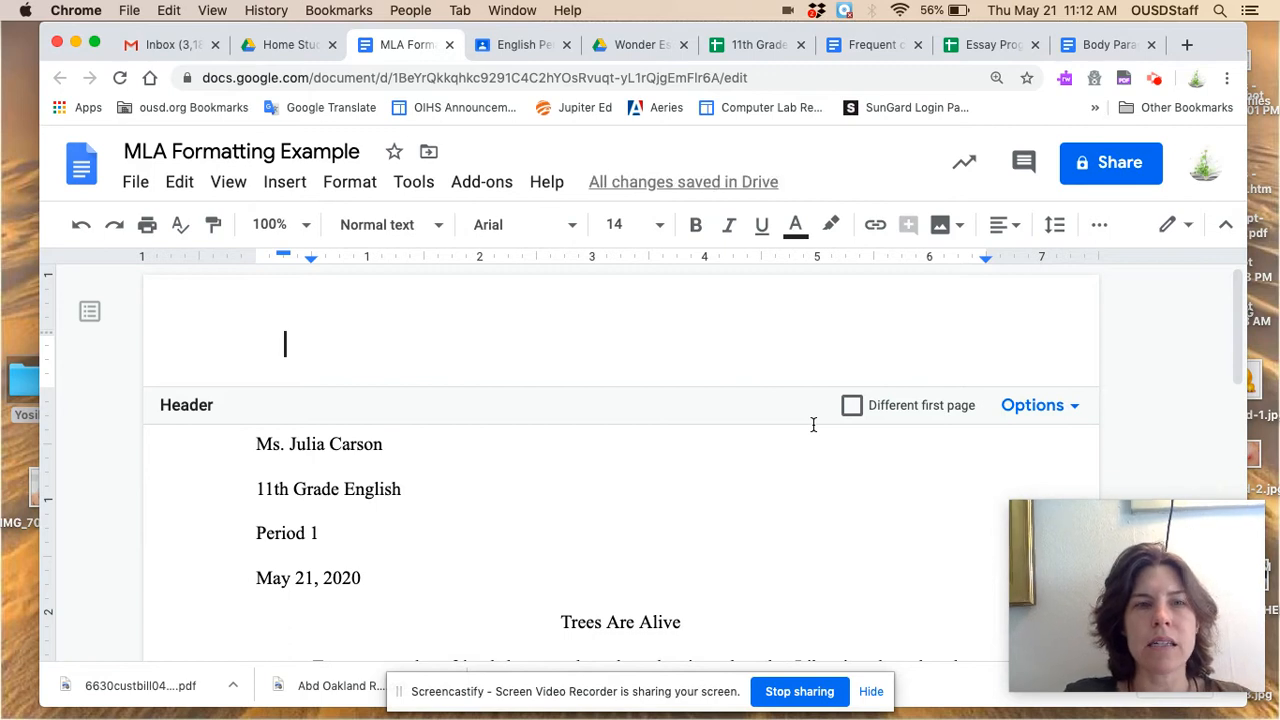
- Indent the empty header line five tab stops toward the right margin and set its font to Times New Roman, size 12
key("Tab")
key("Tab")
key("Tab")
key("Tab")
key("Tab")
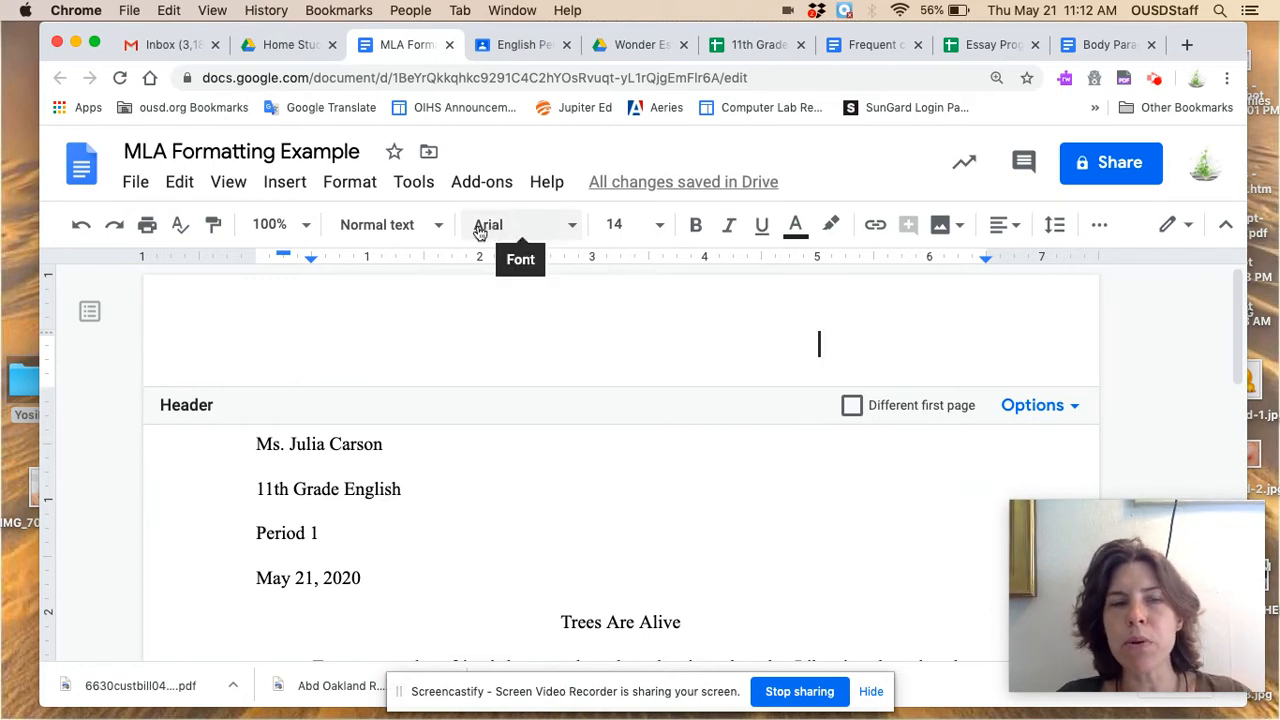
left_click(512, 230)
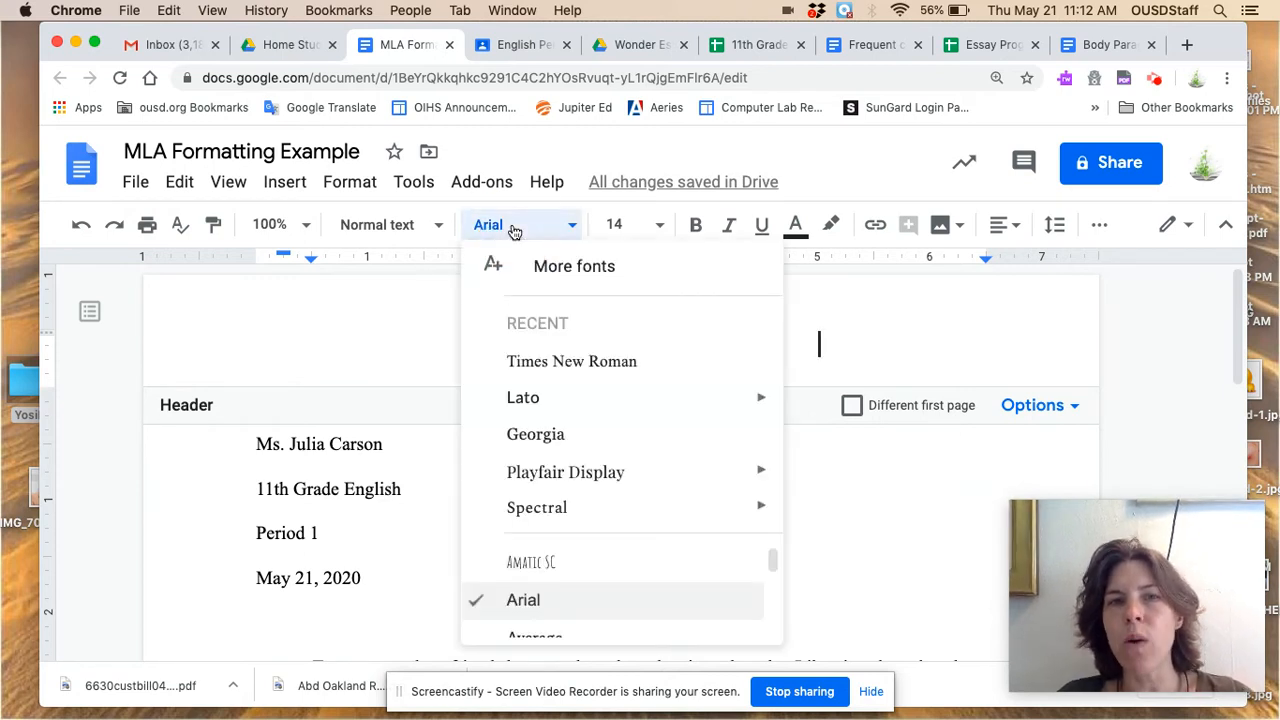
left_click(570, 360)
left_click(660, 226)
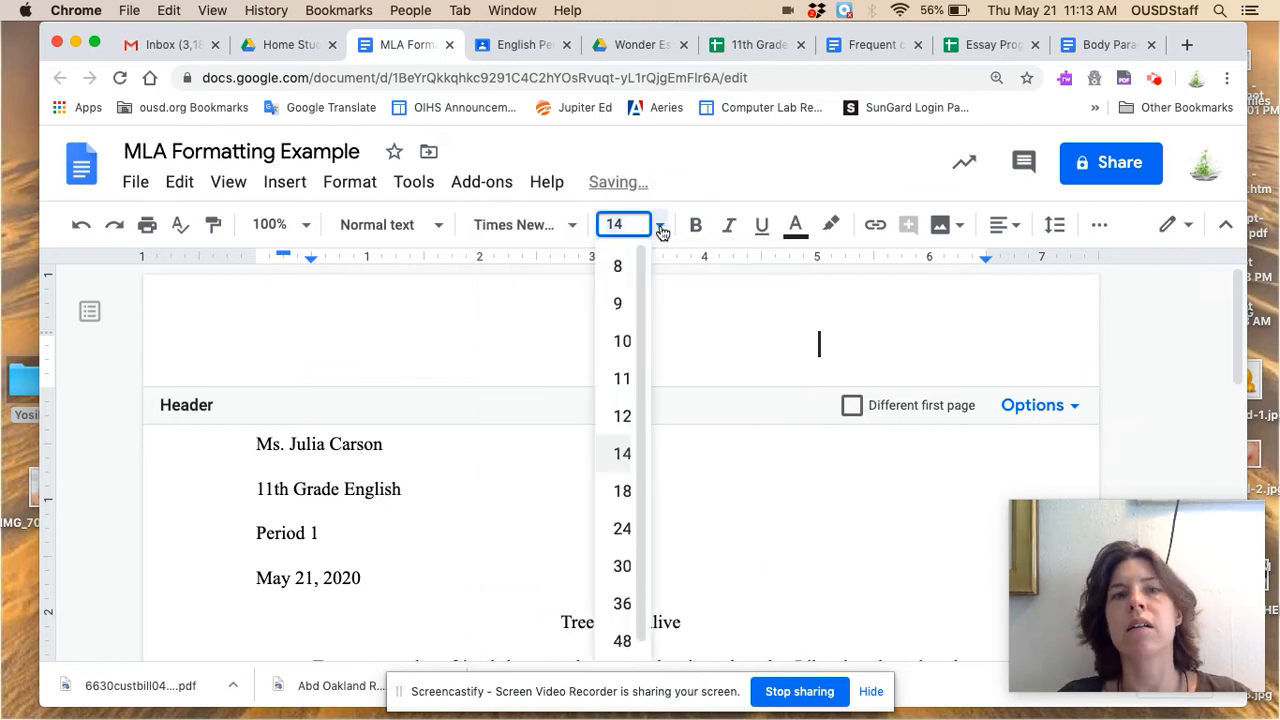
left_click(623, 421)
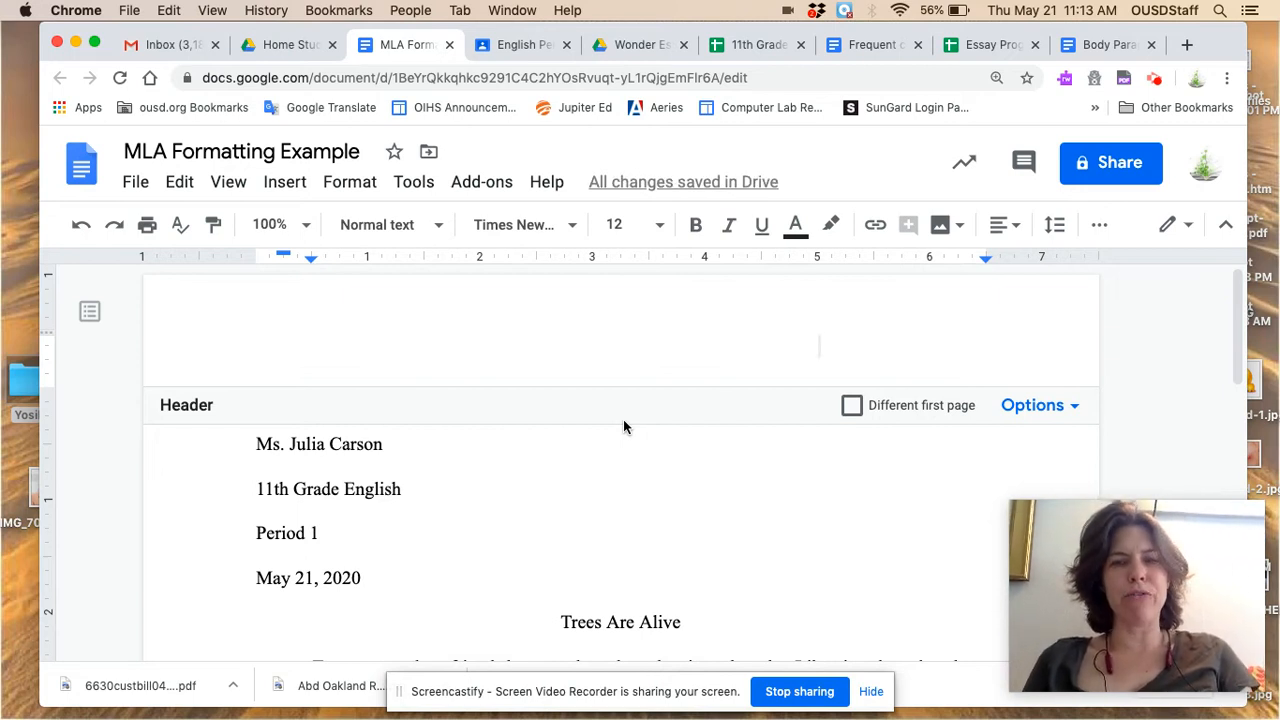
- Enter the student's last name in the header and add page numbers there, shown on the first page and starting at 1
type("Rodr")
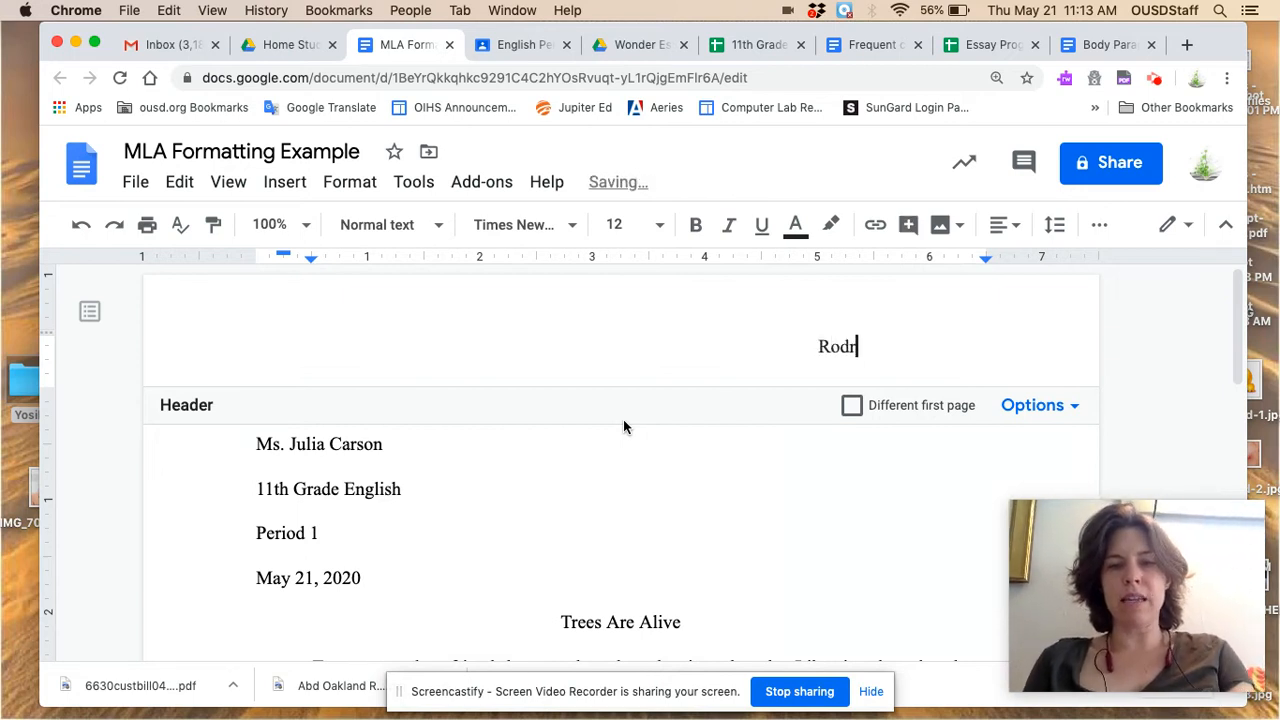
type("iguez")
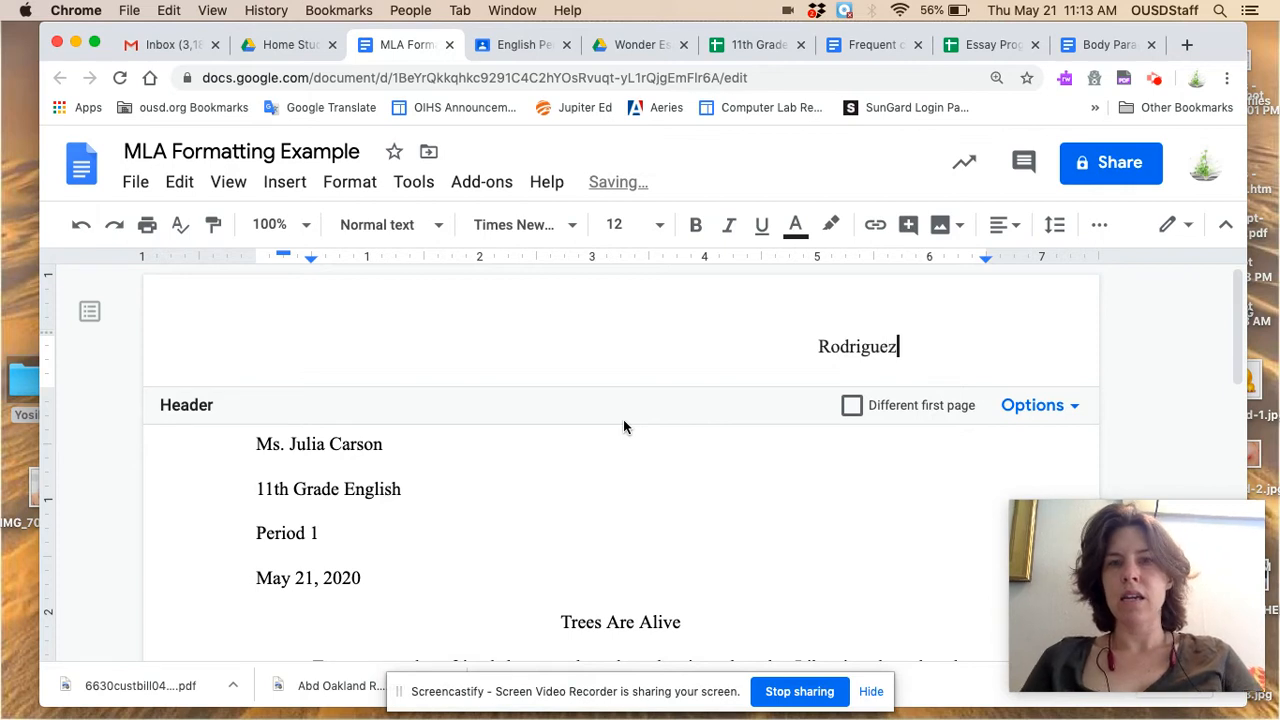
left_click(1030, 412)
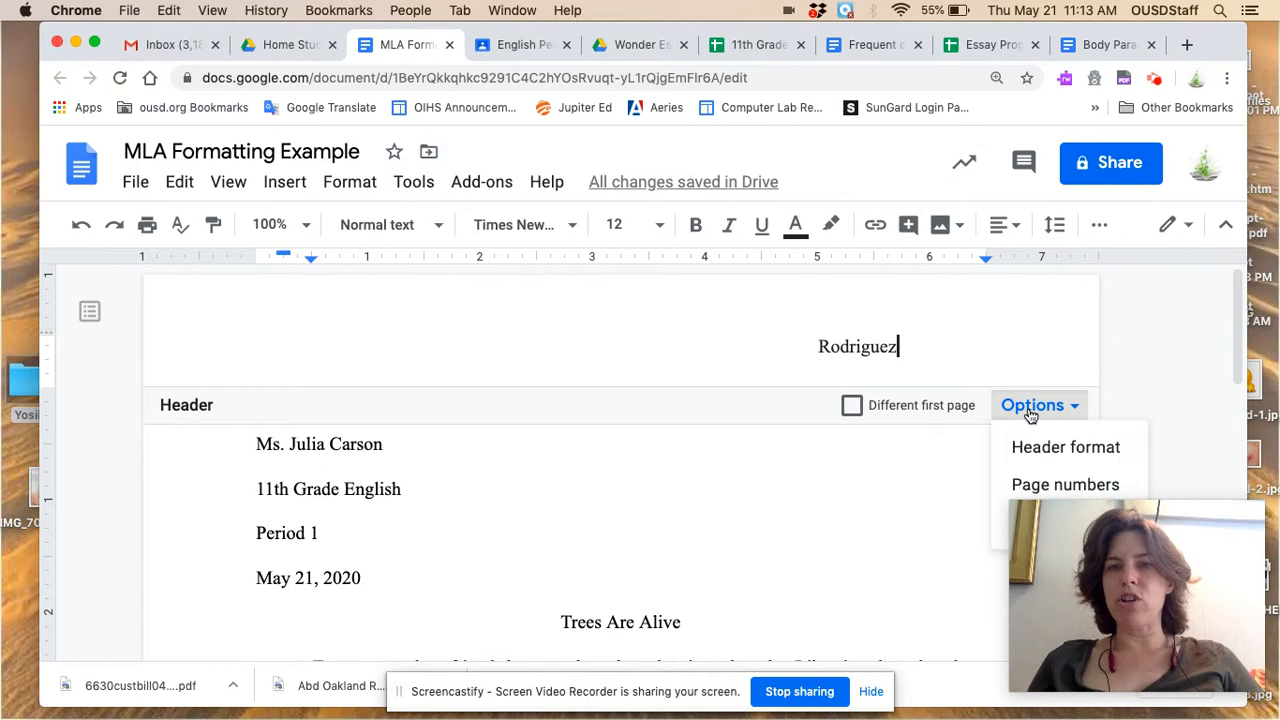
left_click(1046, 486)
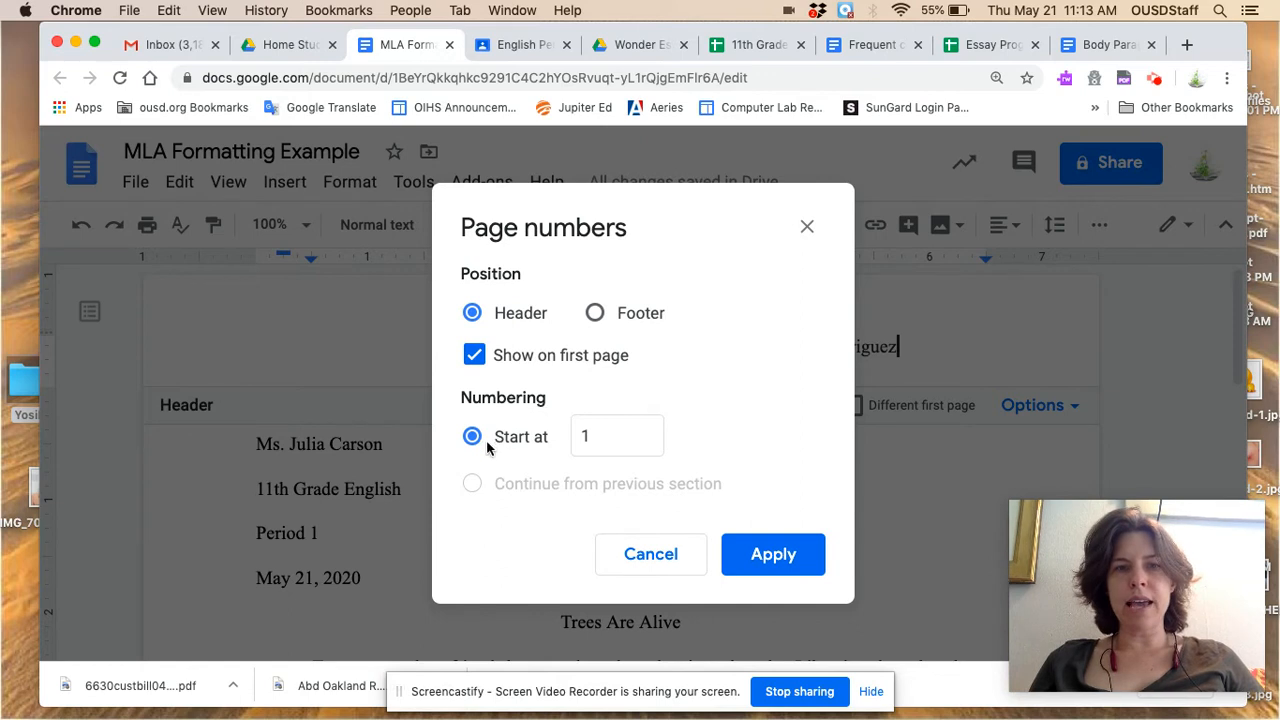
left_click(773, 556)
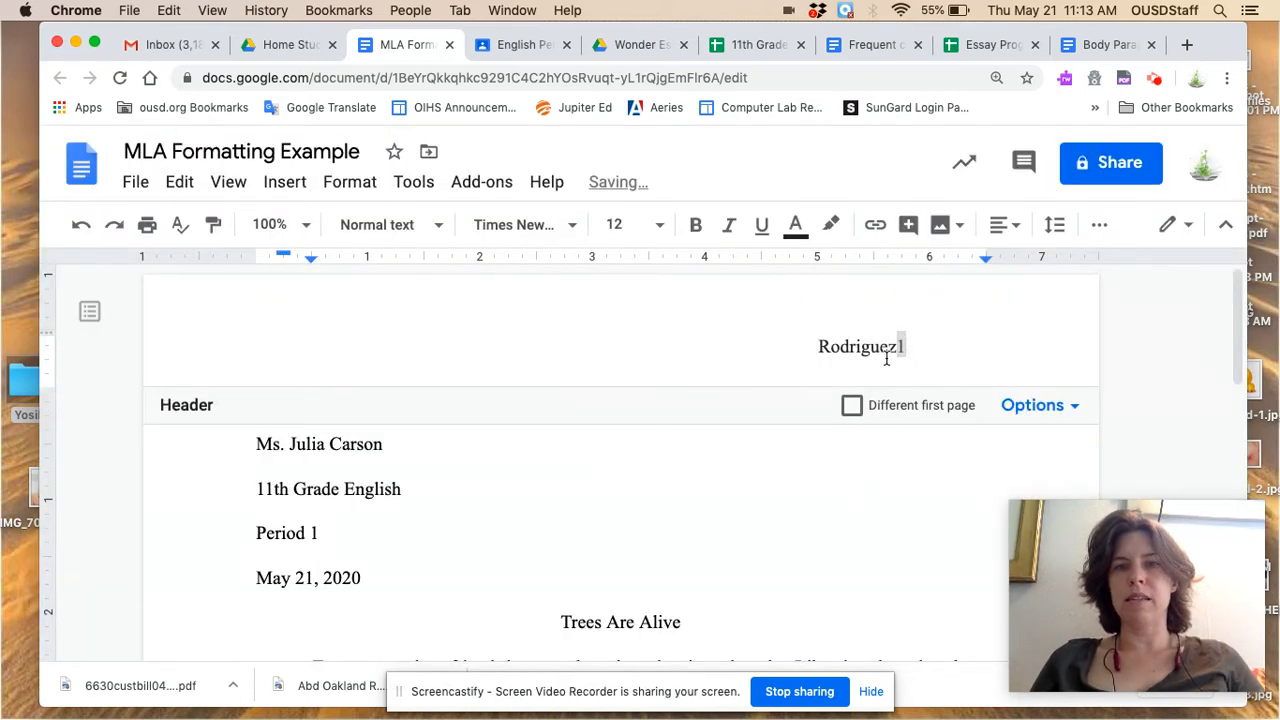
- Separate the last name from the page number with a space and indent the header text one more tab stop
left_click(898, 348)
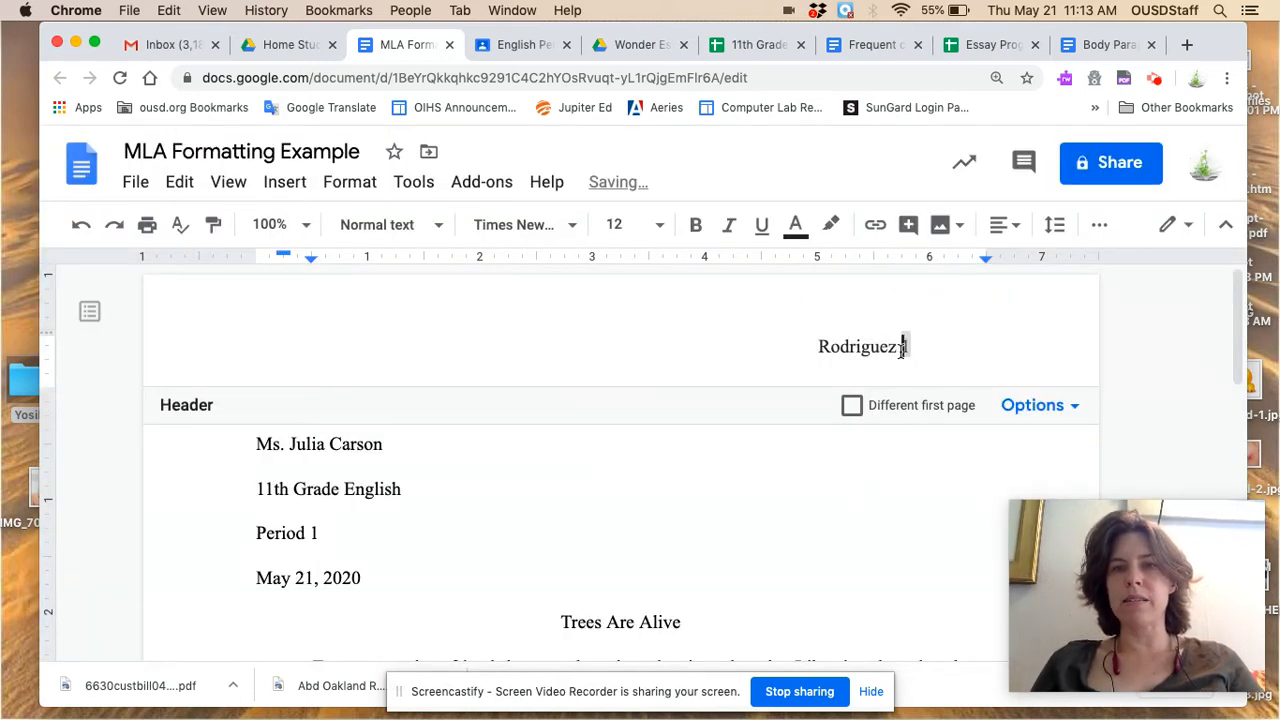
left_click(819, 346)
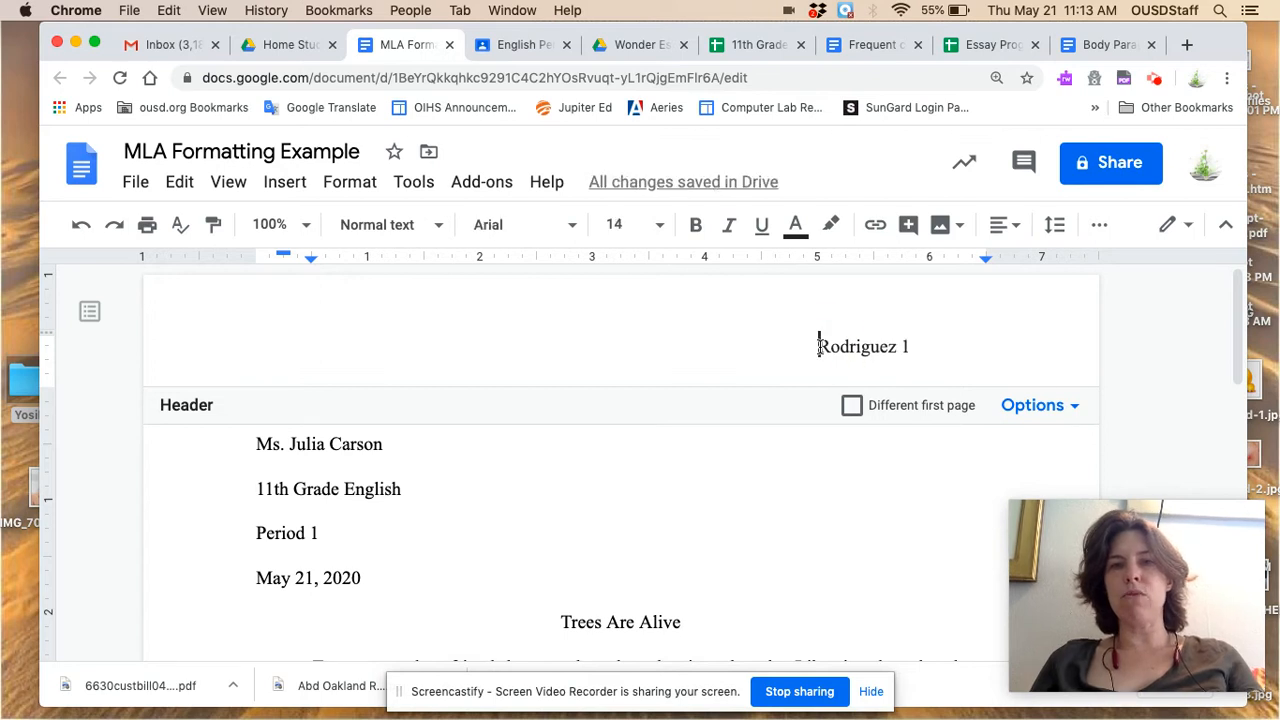
key("Tab")
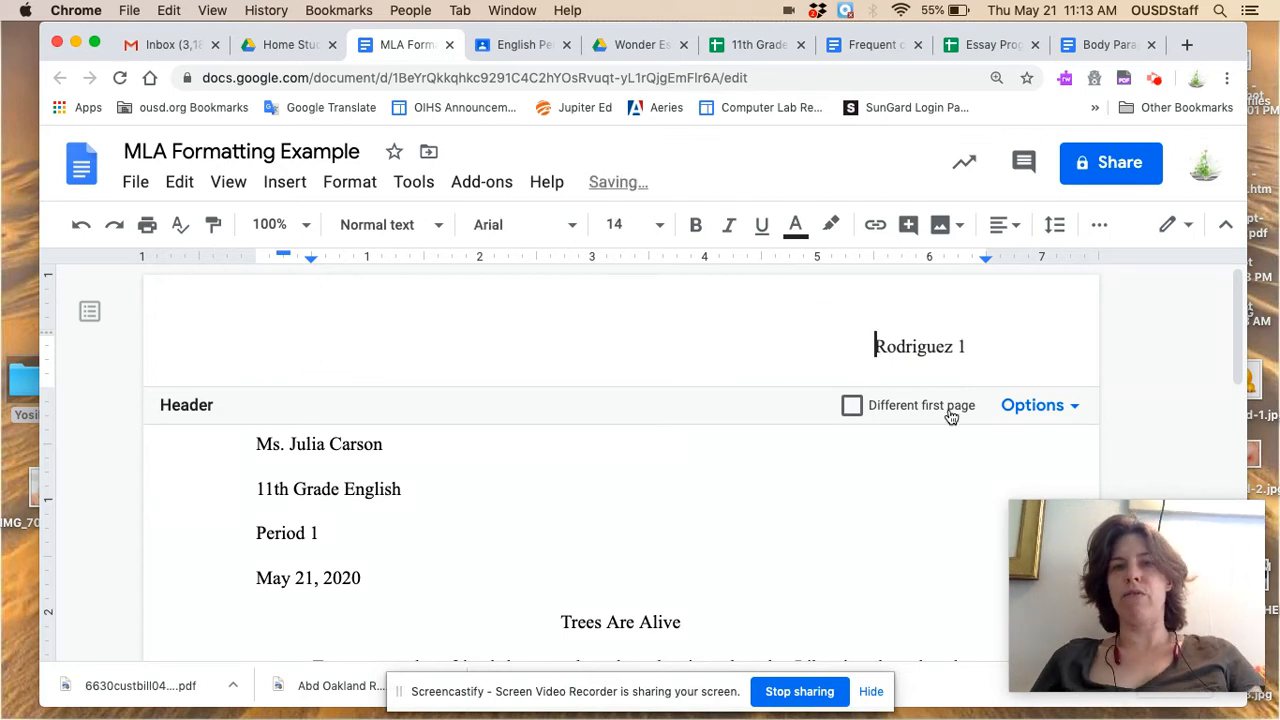
left_click(763, 488)
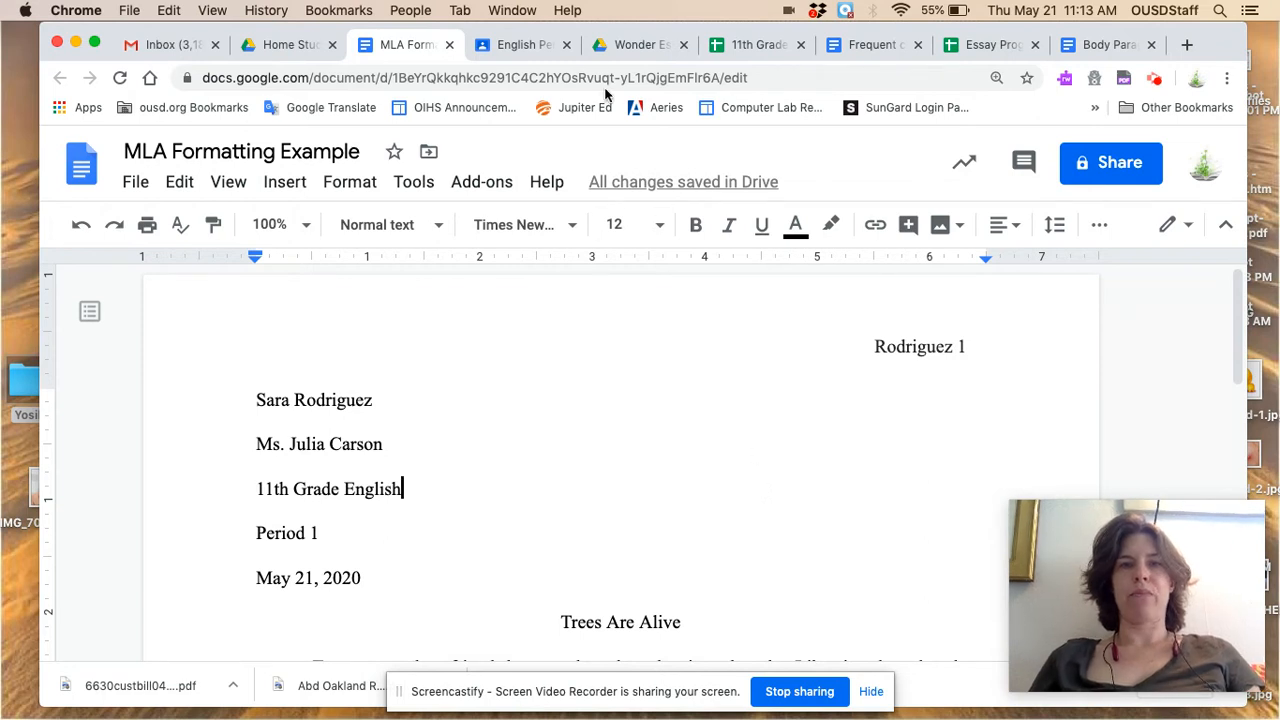
- Consult the MLA poster's rule for book titles and append "In the book Wonder, by R.J" to the essay's first body paragraph
left_click(640, 45)
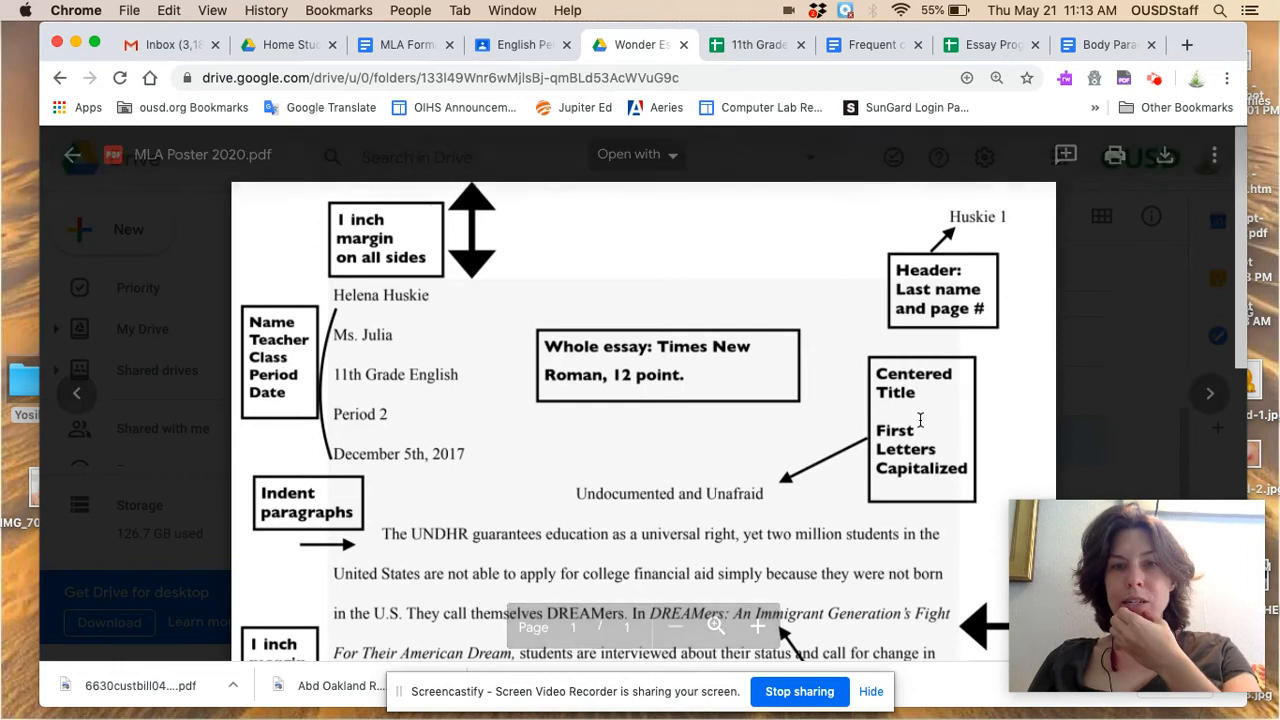
scroll(674, 437, "down", 3)
scroll(674, 437, "down", 5)
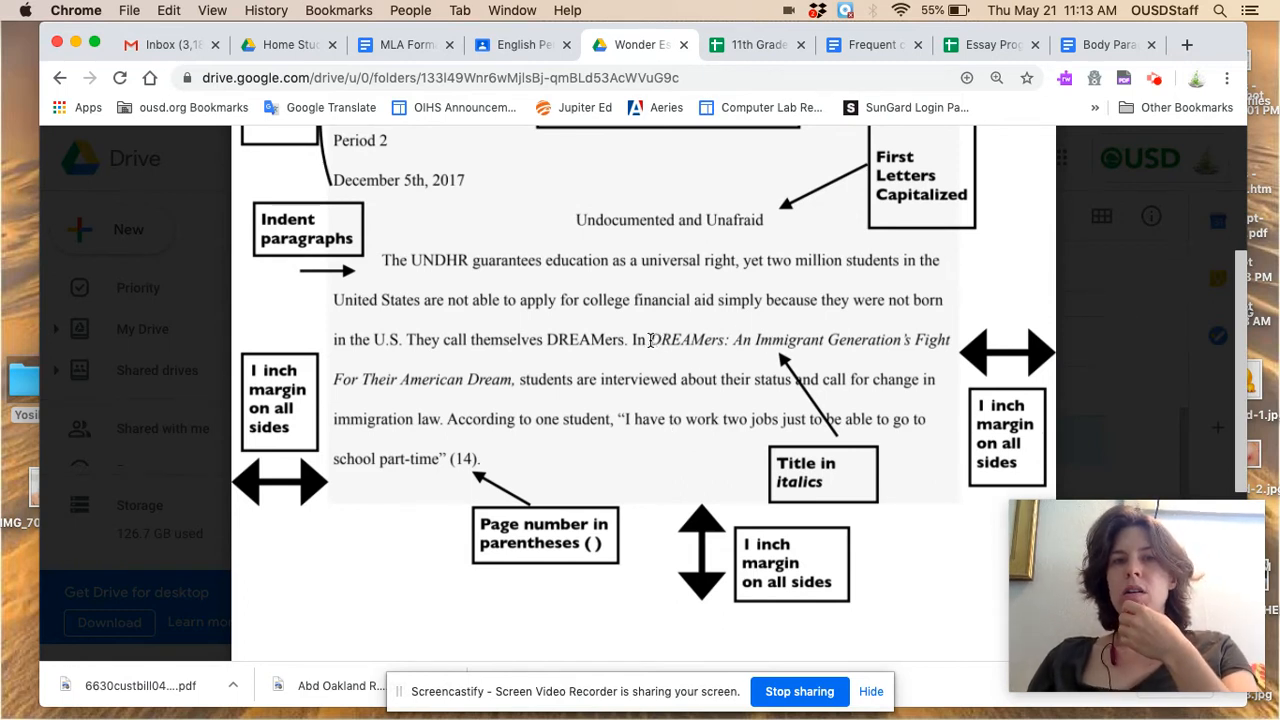
left_click_drag(650, 340, 943, 358)
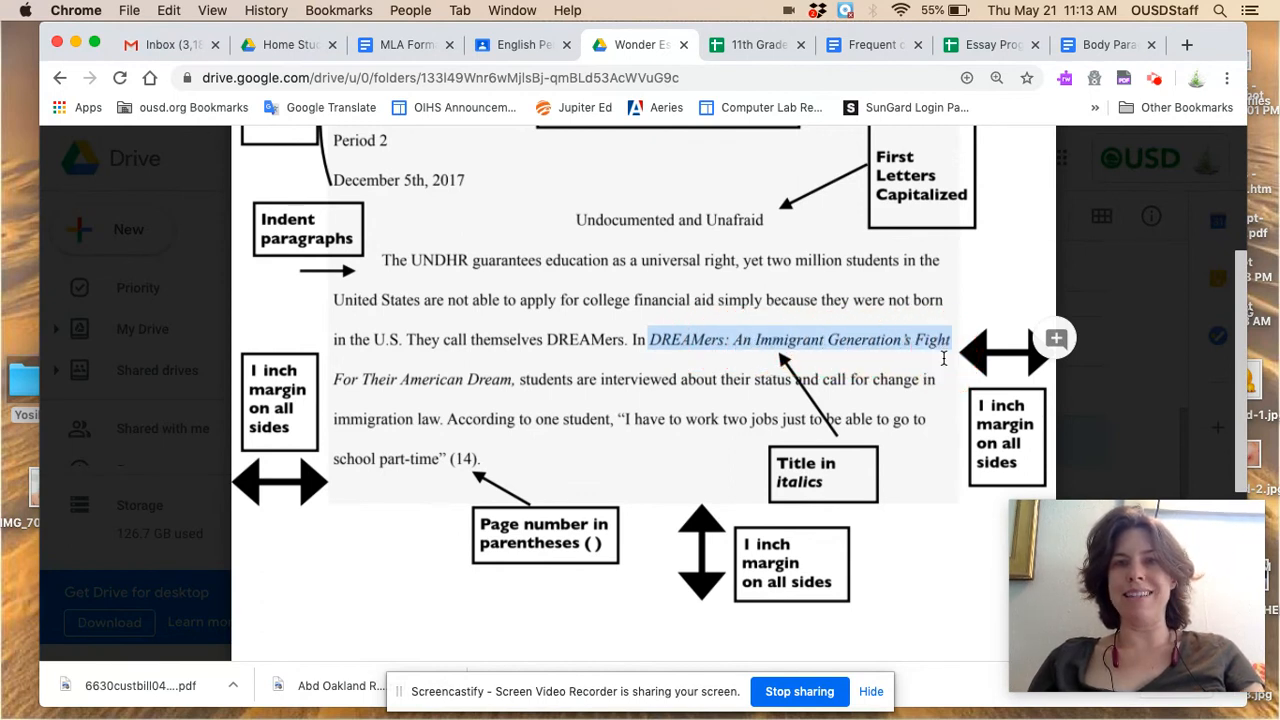
left_click(885, 341)
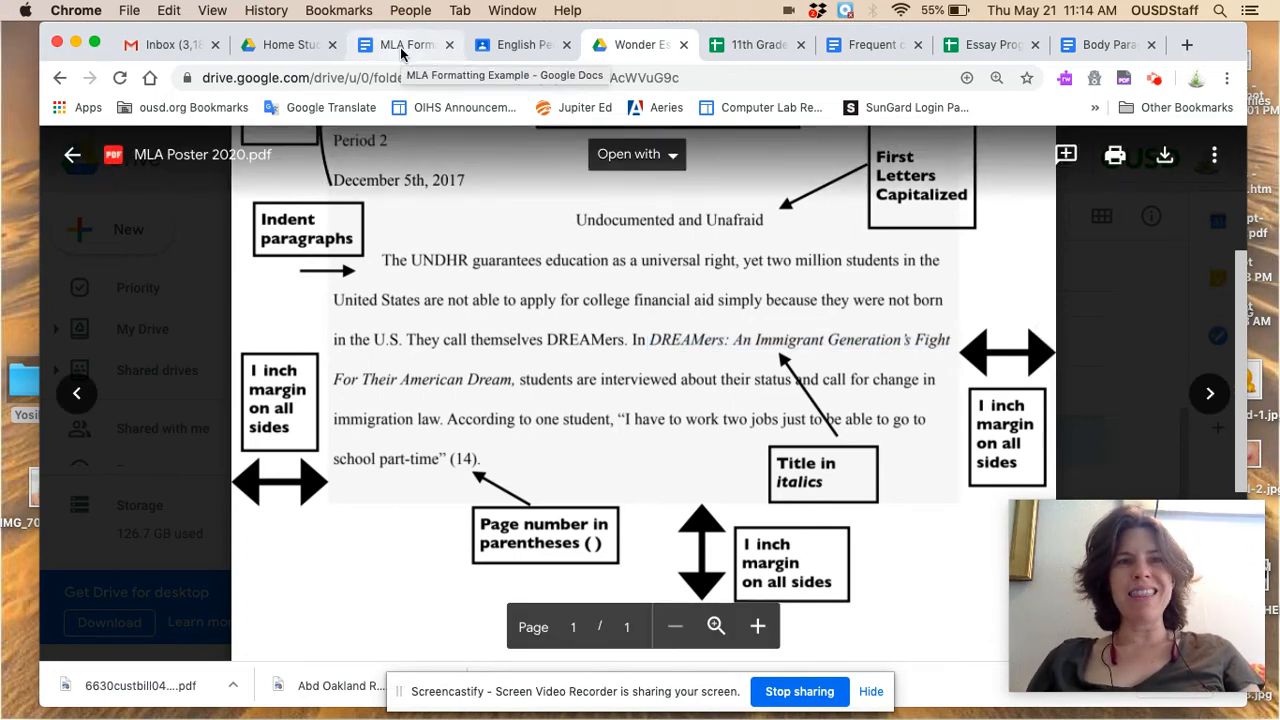
left_click(401, 53)
scroll(689, 431, "down", 2)
scroll(689, 431, "down", 2)
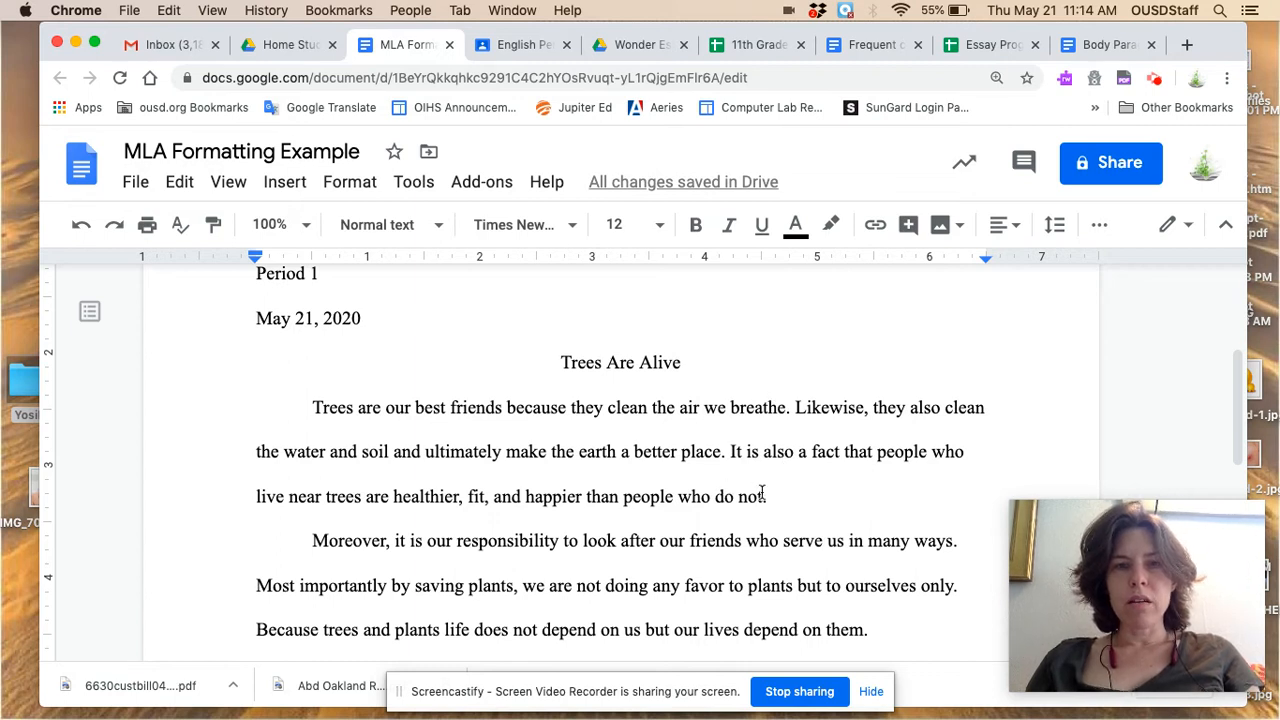
left_click(779, 501)
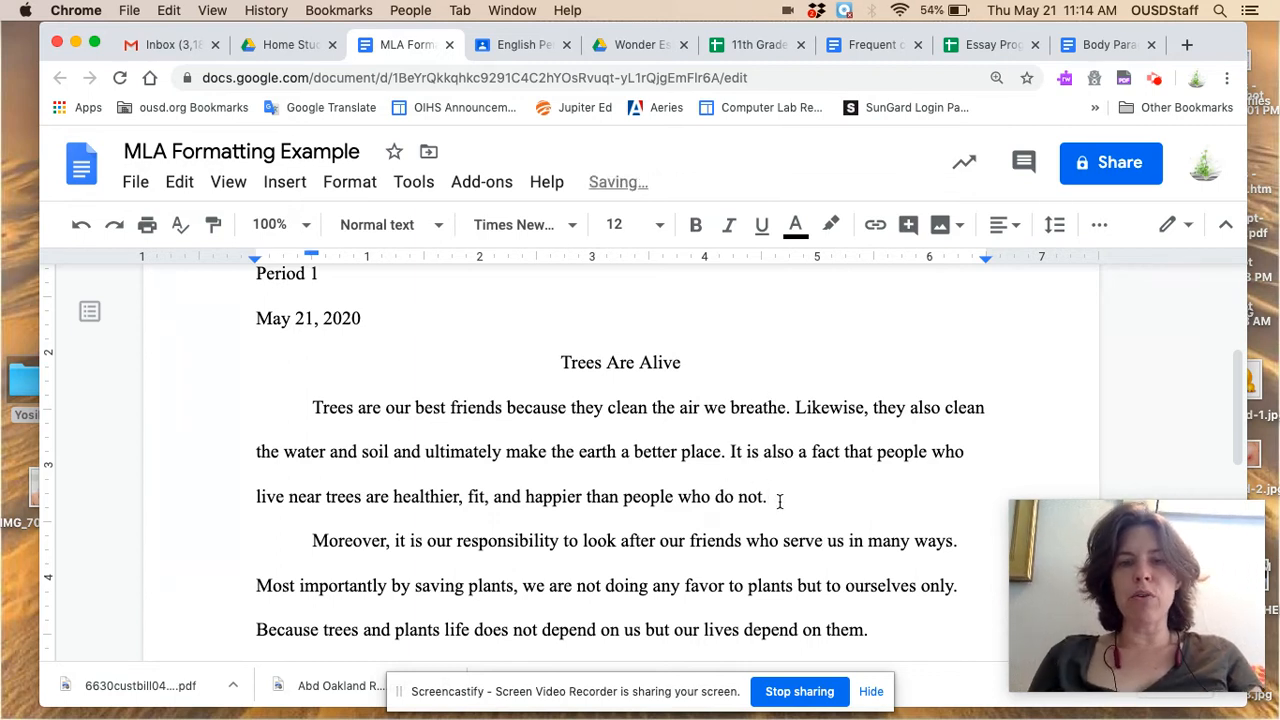
type("In the")
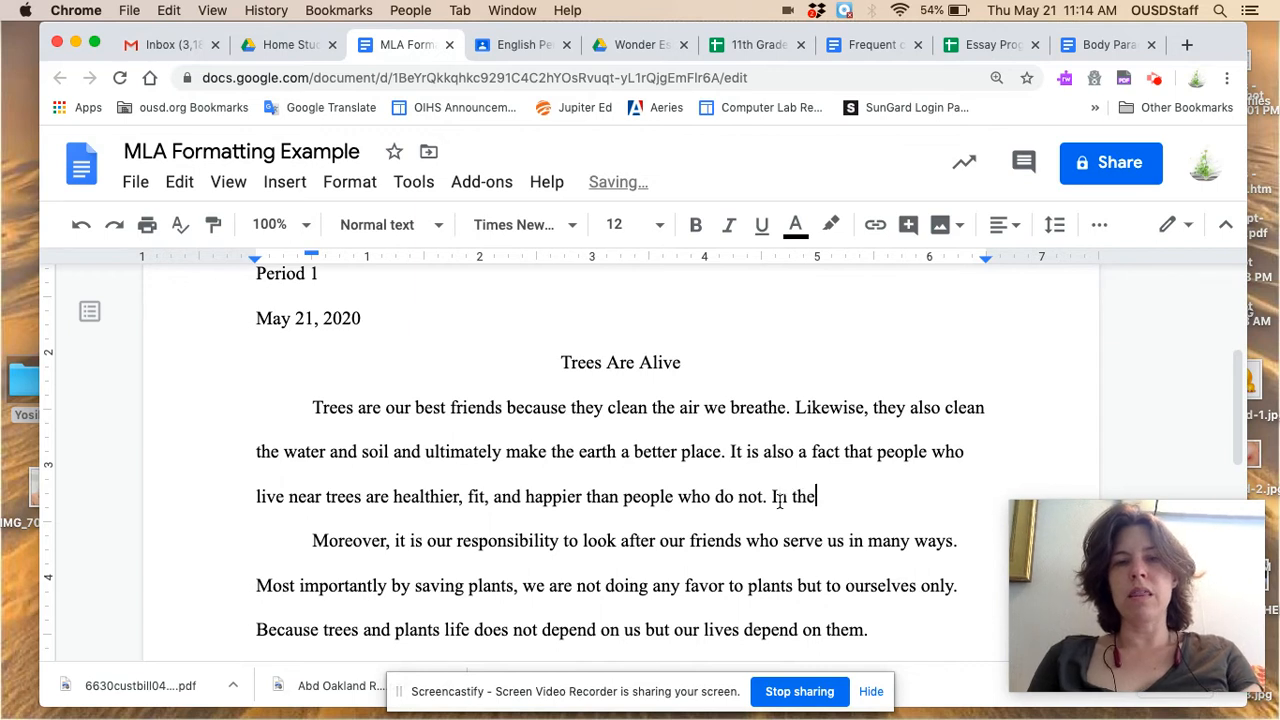
type(" book Wonde")
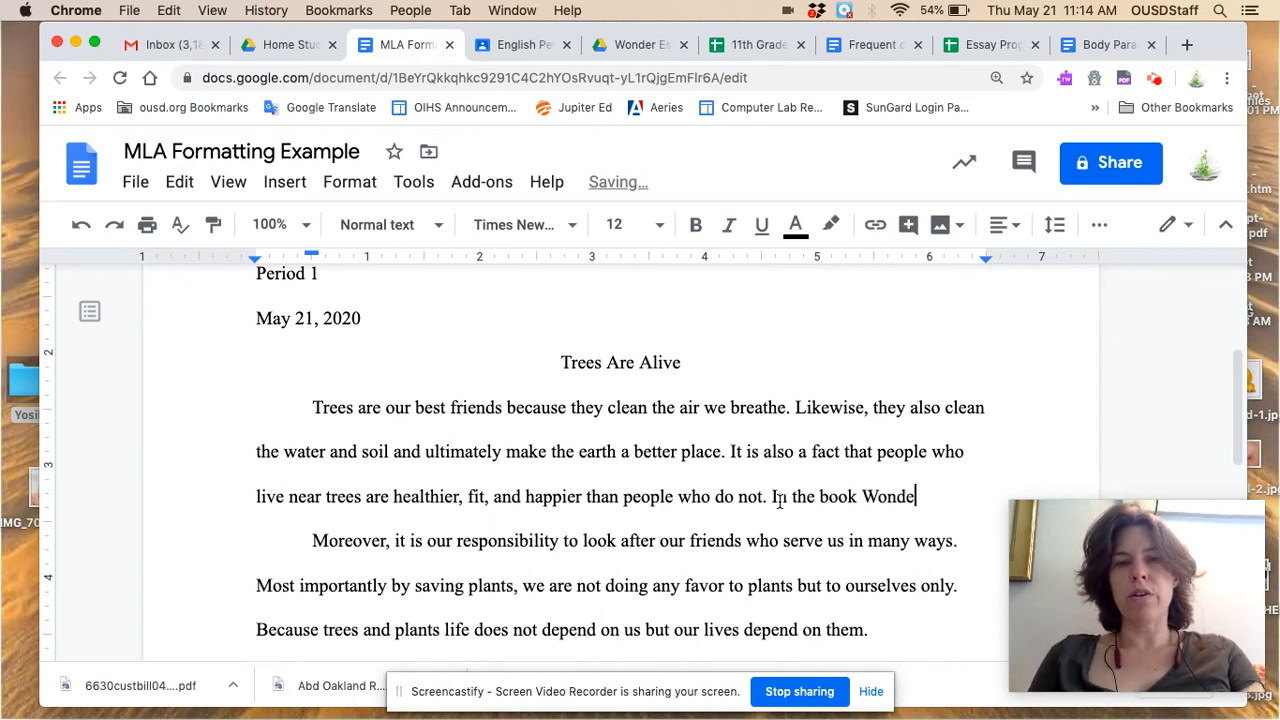
type("r, by R.J")
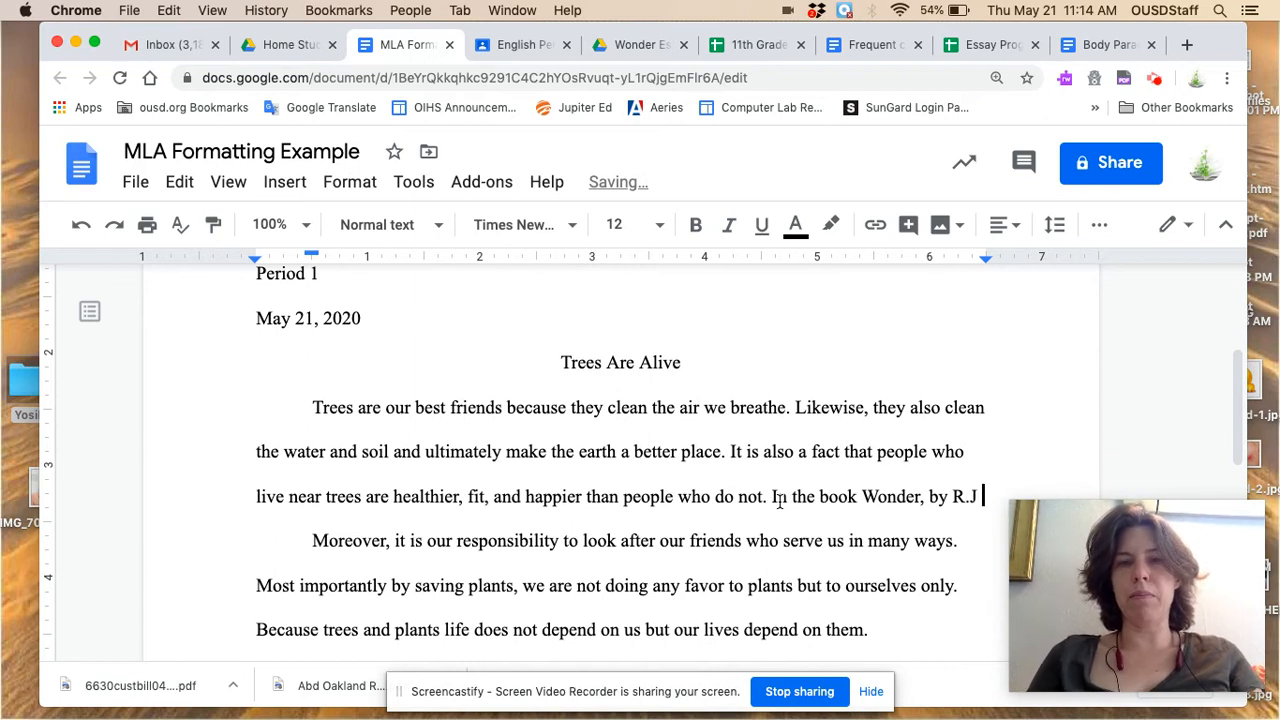
- Italicize the book title "Wonder" in the first body paragraph
left_click_drag(863, 494, 918, 497)
left_click(730, 228)
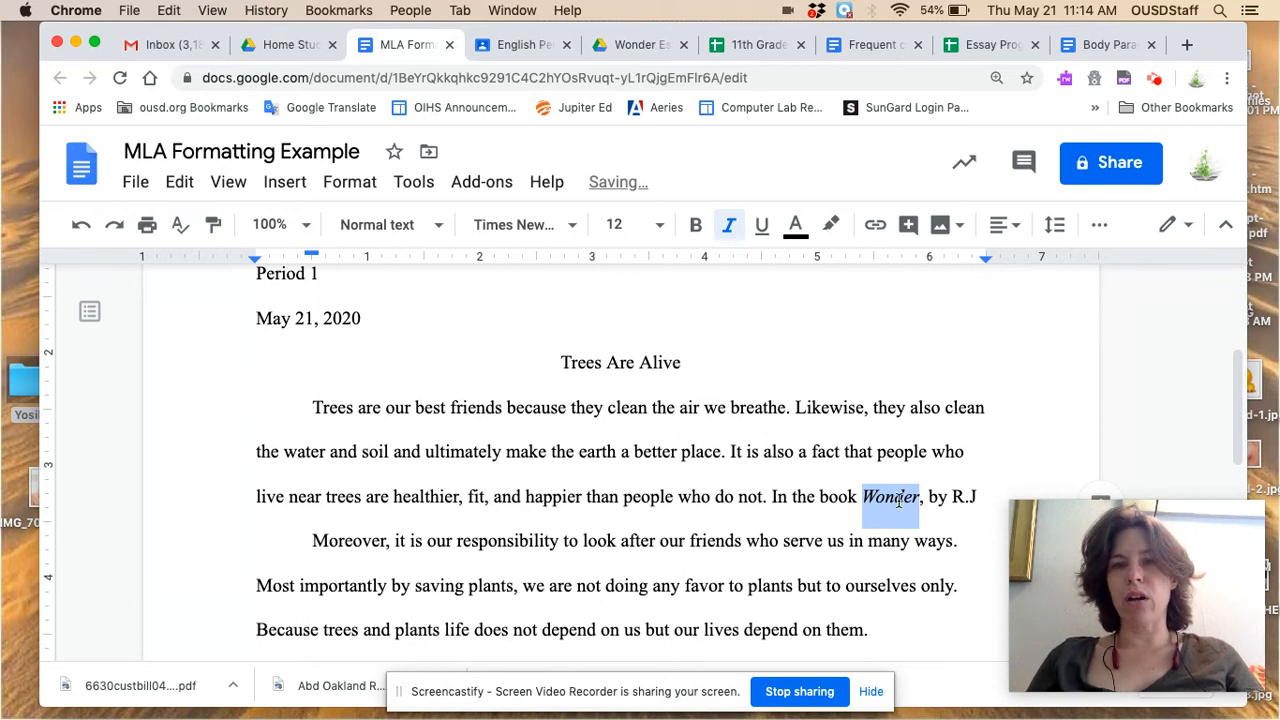
left_click(814, 503)
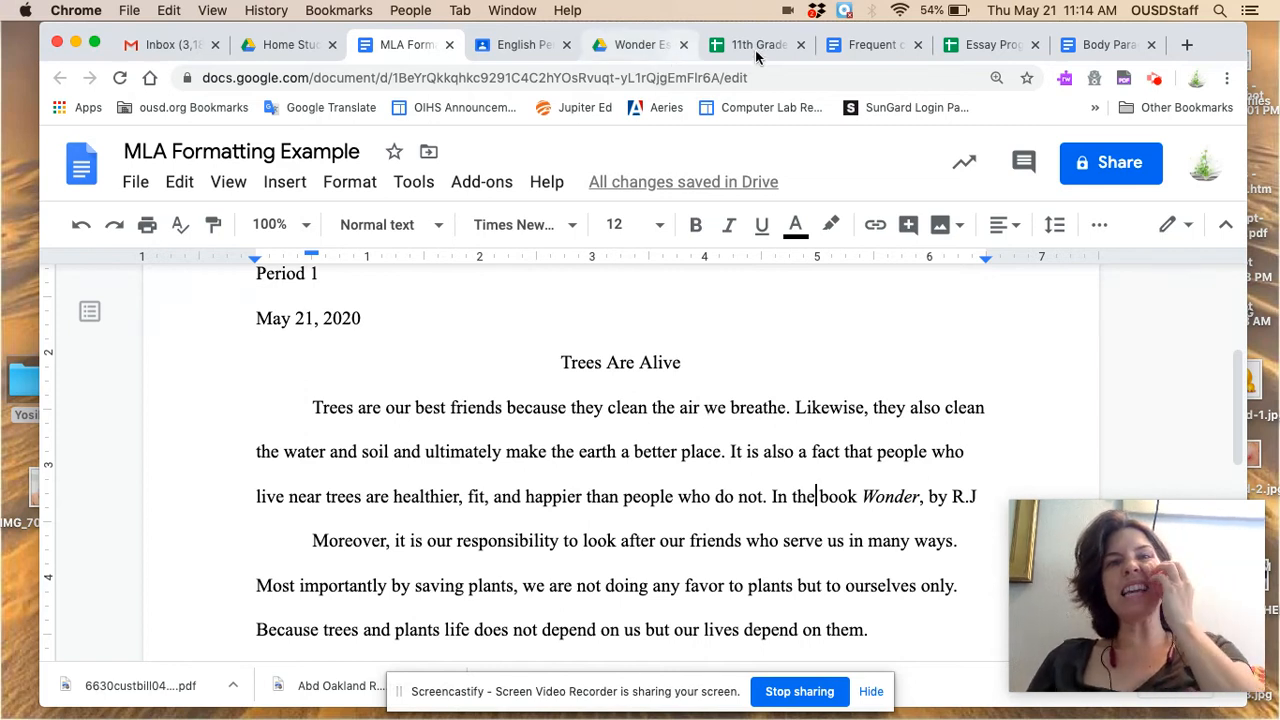
- Examine how quotations are cited with page numbers in parentheses on the MLA poster and in the evidence row of Body Paragraph Sentence Starters
left_click(630, 45)
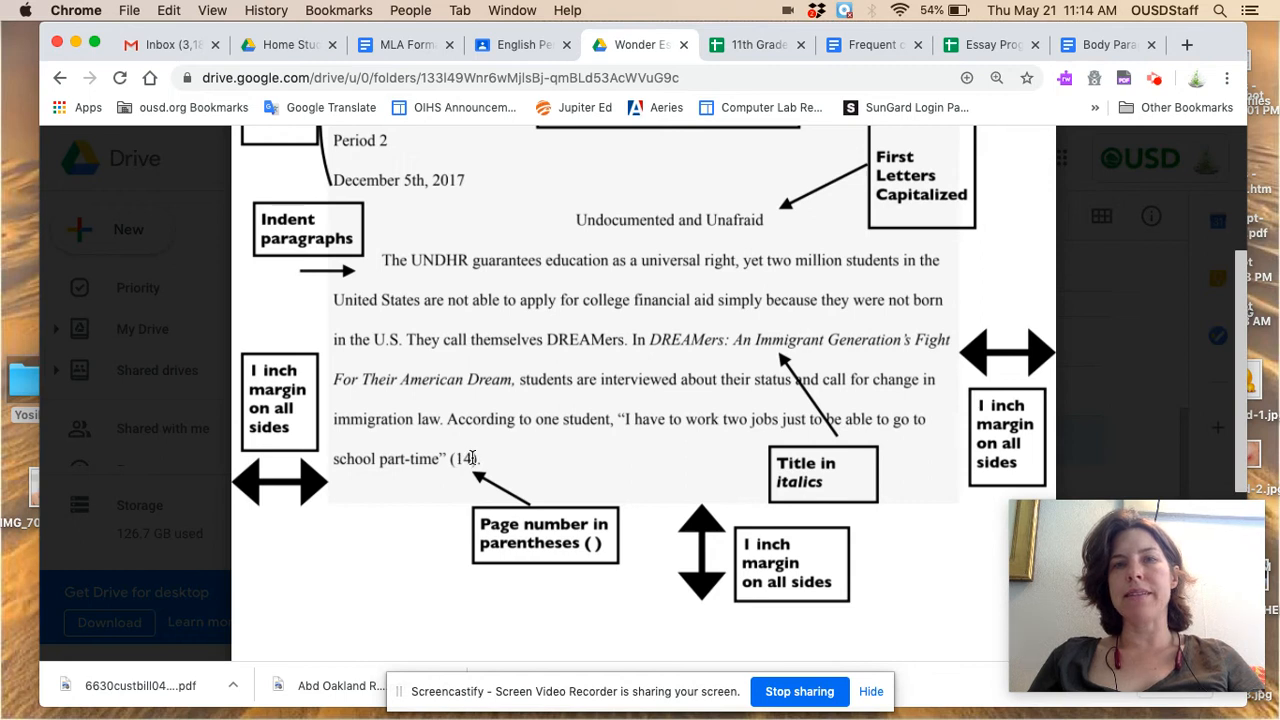
left_click(1105, 46)
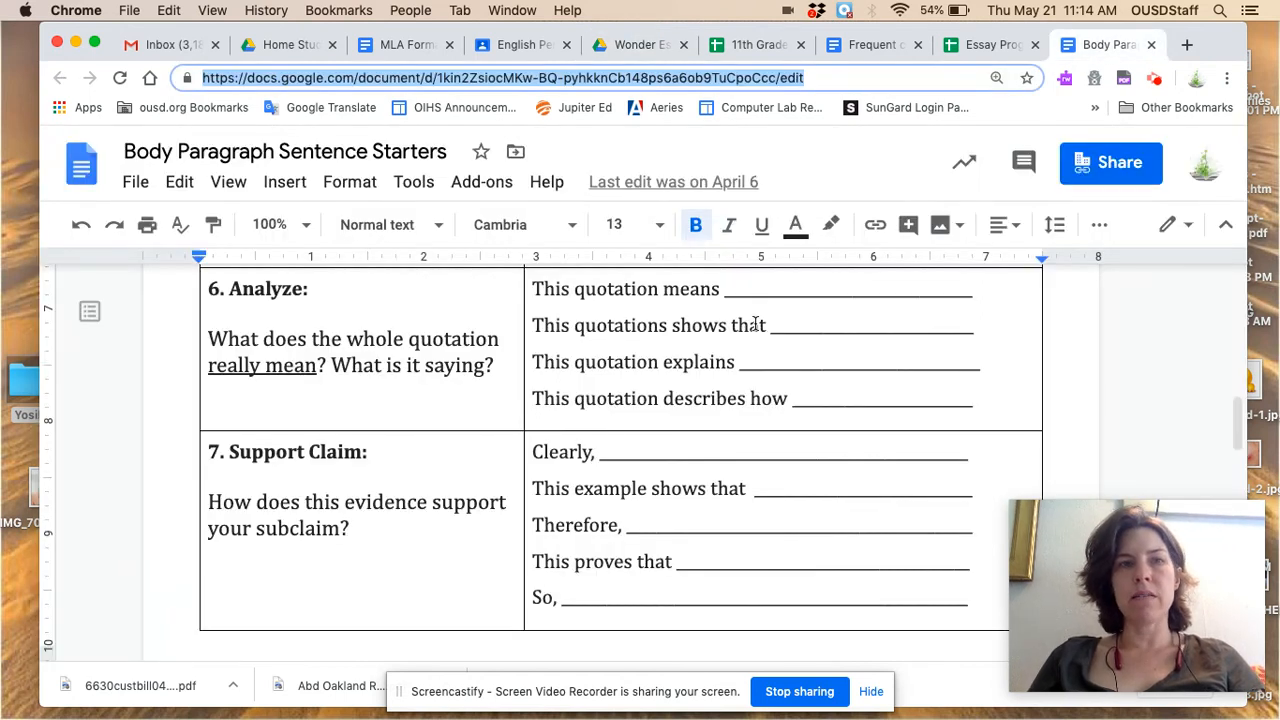
scroll(750, 325, "up", 5)
scroll(600, 350, "up", 1)
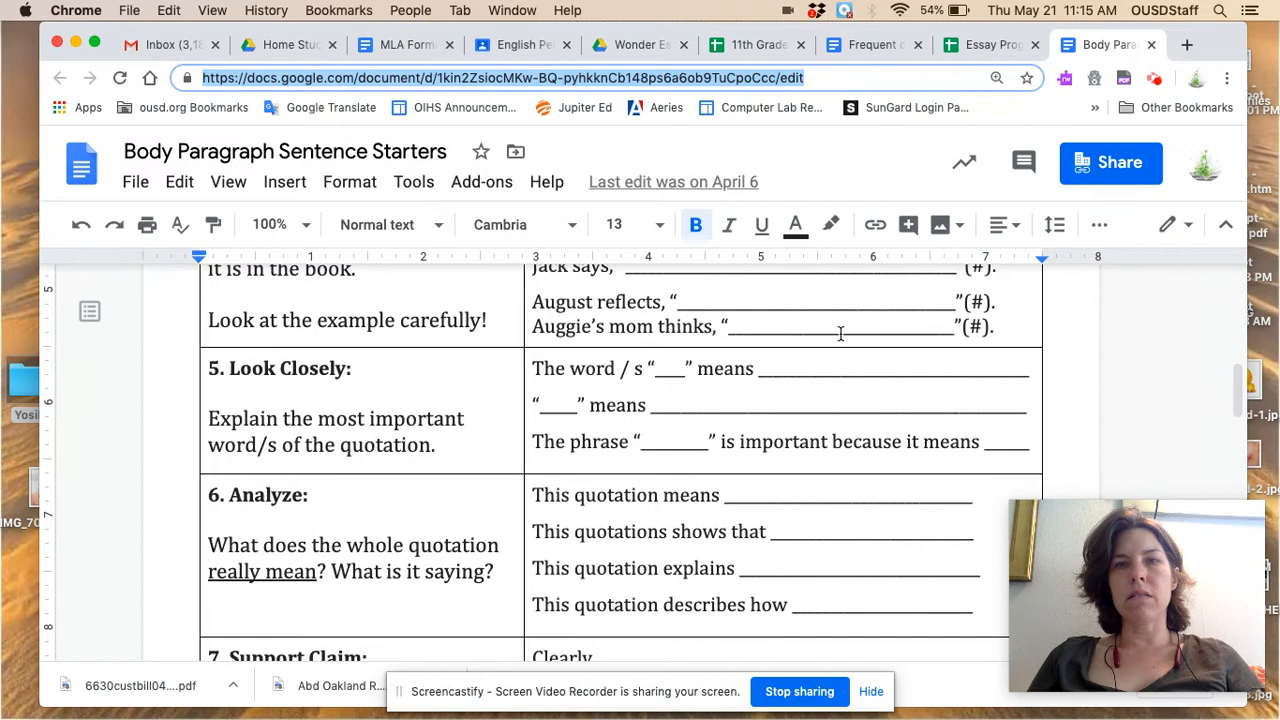
scroll(838, 334, "up", 5)
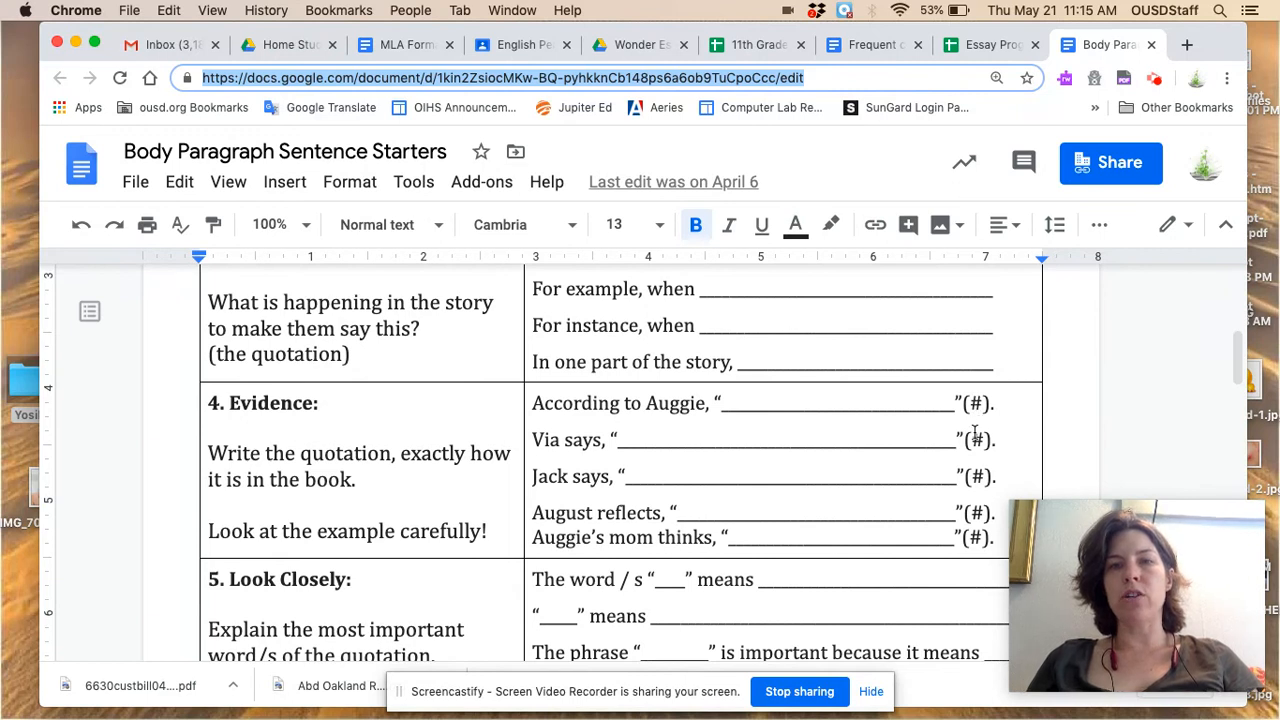
left_click(617, 46)
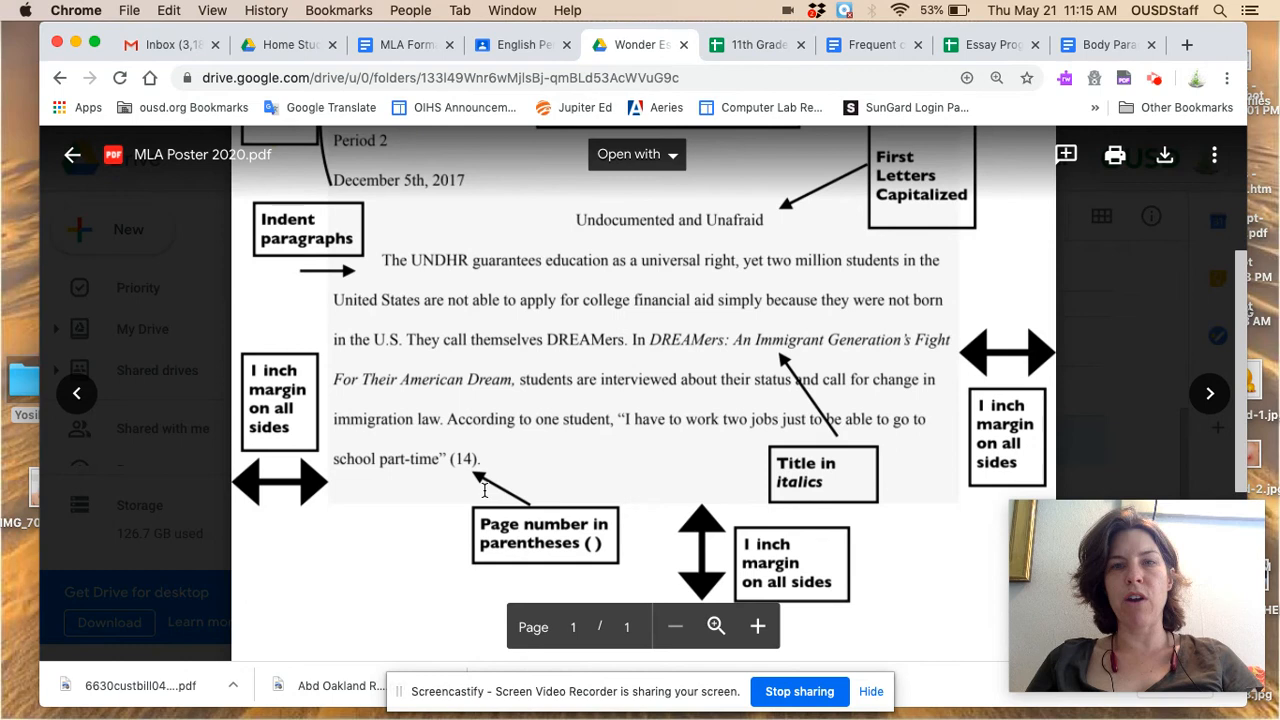
scroll(468, 450, "down", 3)
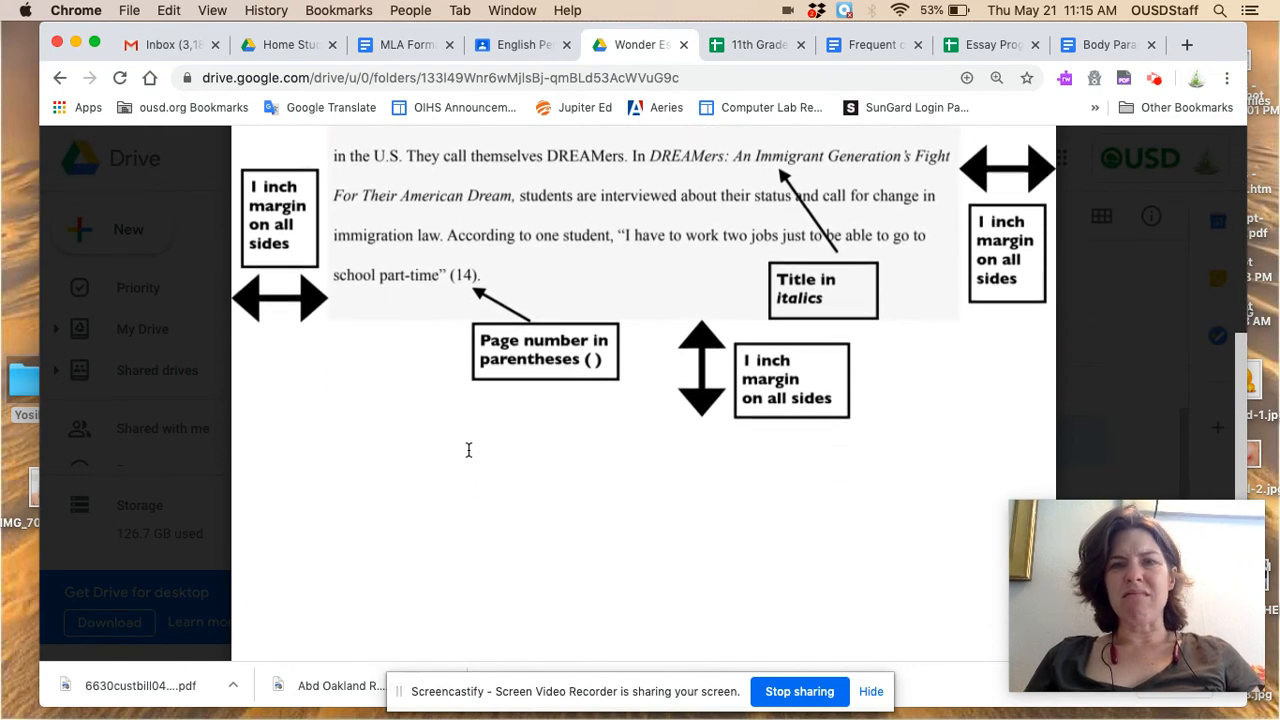
scroll(468, 450, "up", 8)
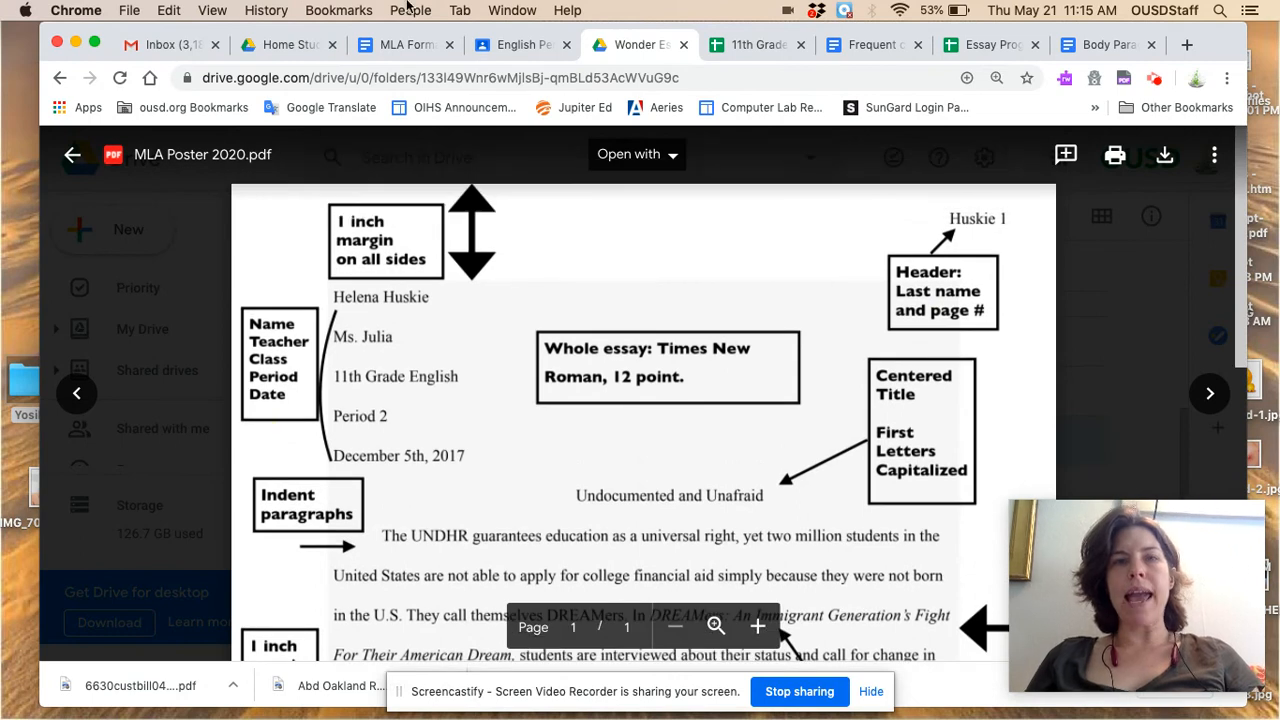
- Review the whole MLA Formatting Example essay, from the page header and heading lines through the last paragraph
left_click(409, 45)
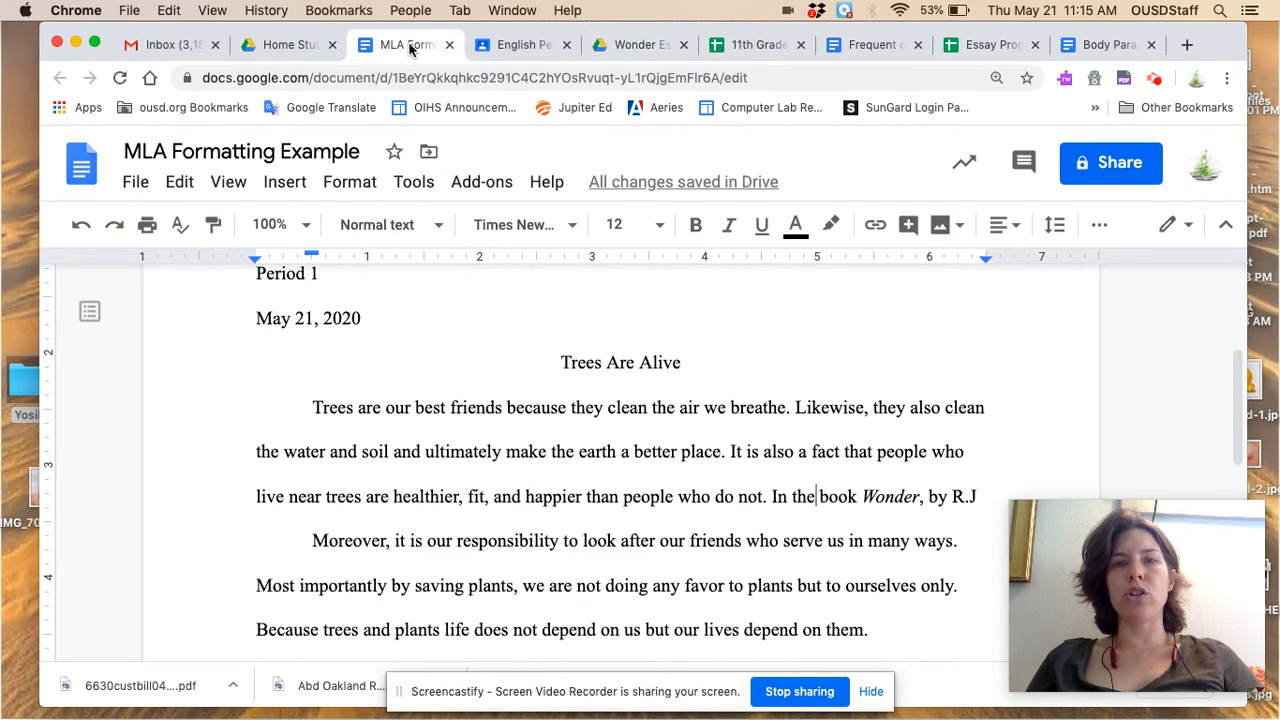
scroll(465, 400, "up", 5)
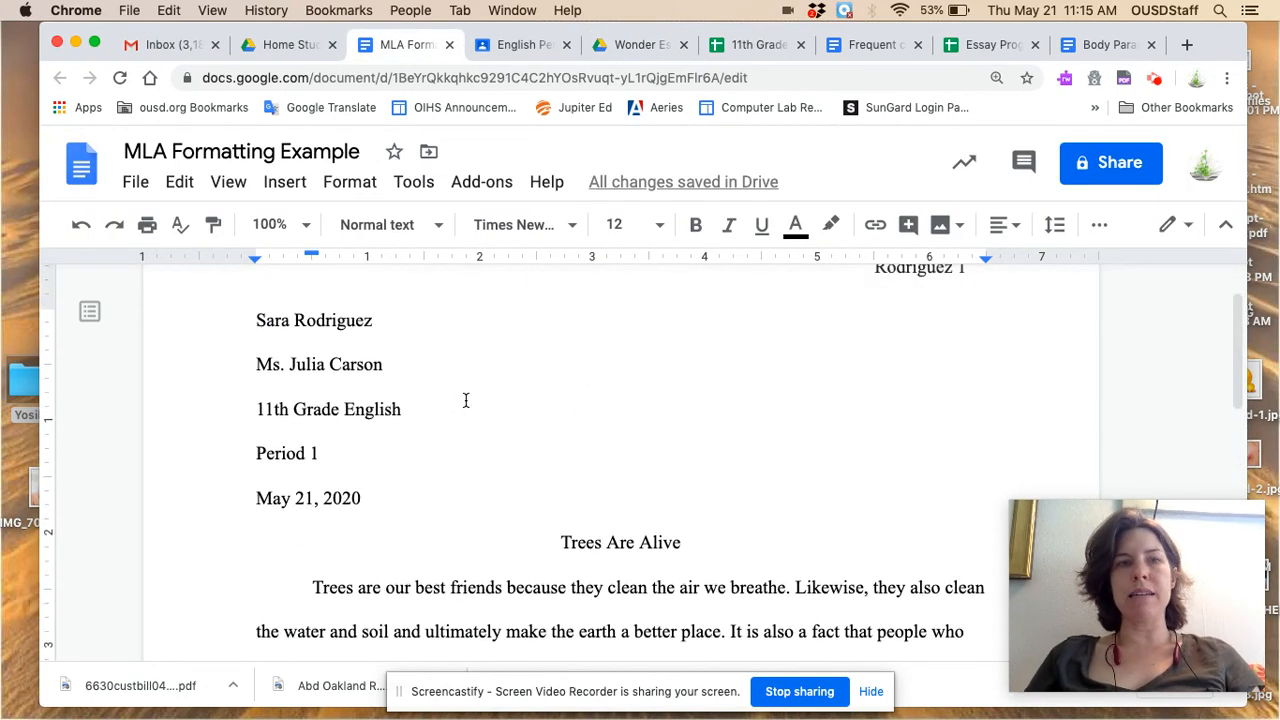
scroll(465, 400, "down", 6)
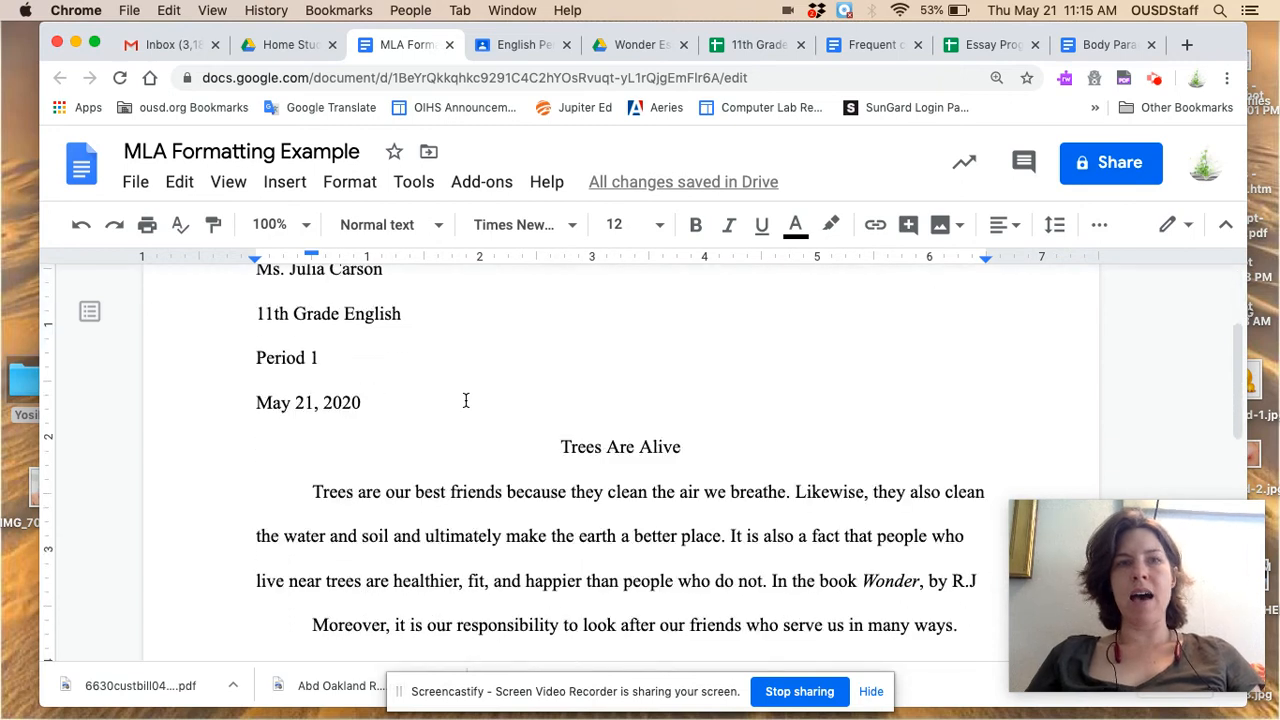
scroll(465, 400, "down", 3)
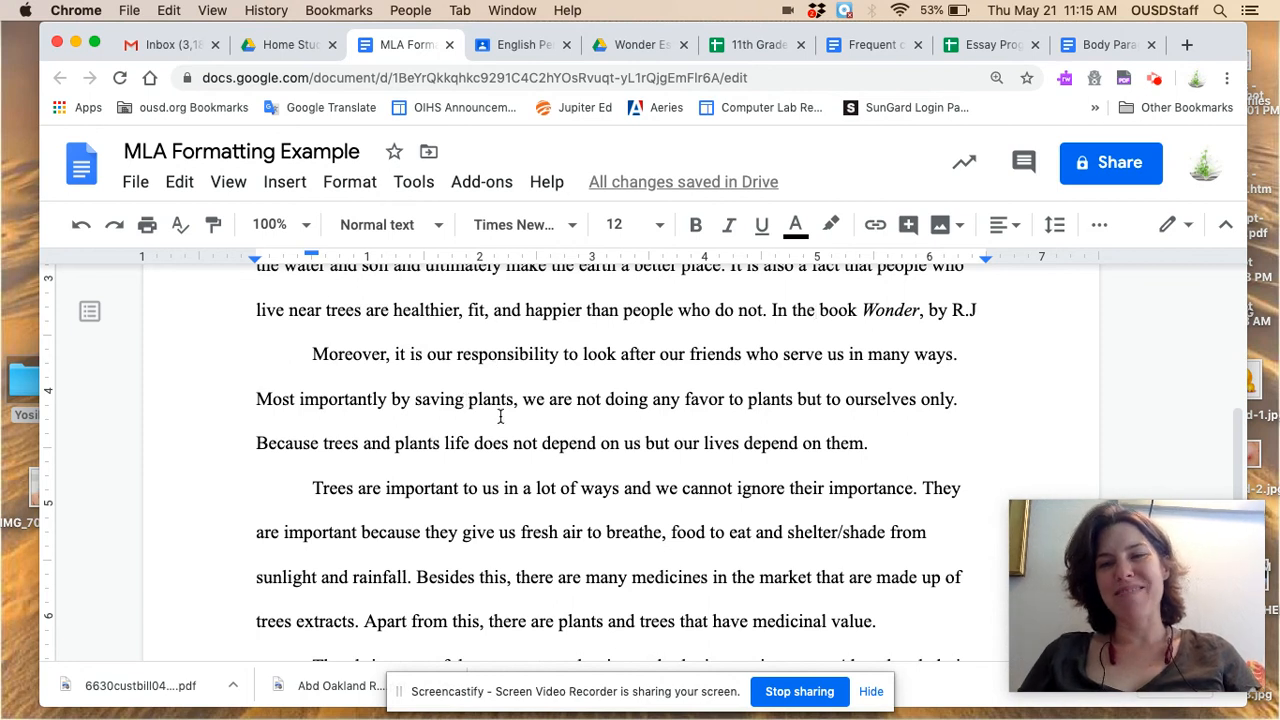
scroll(632, 483, "down", 5)
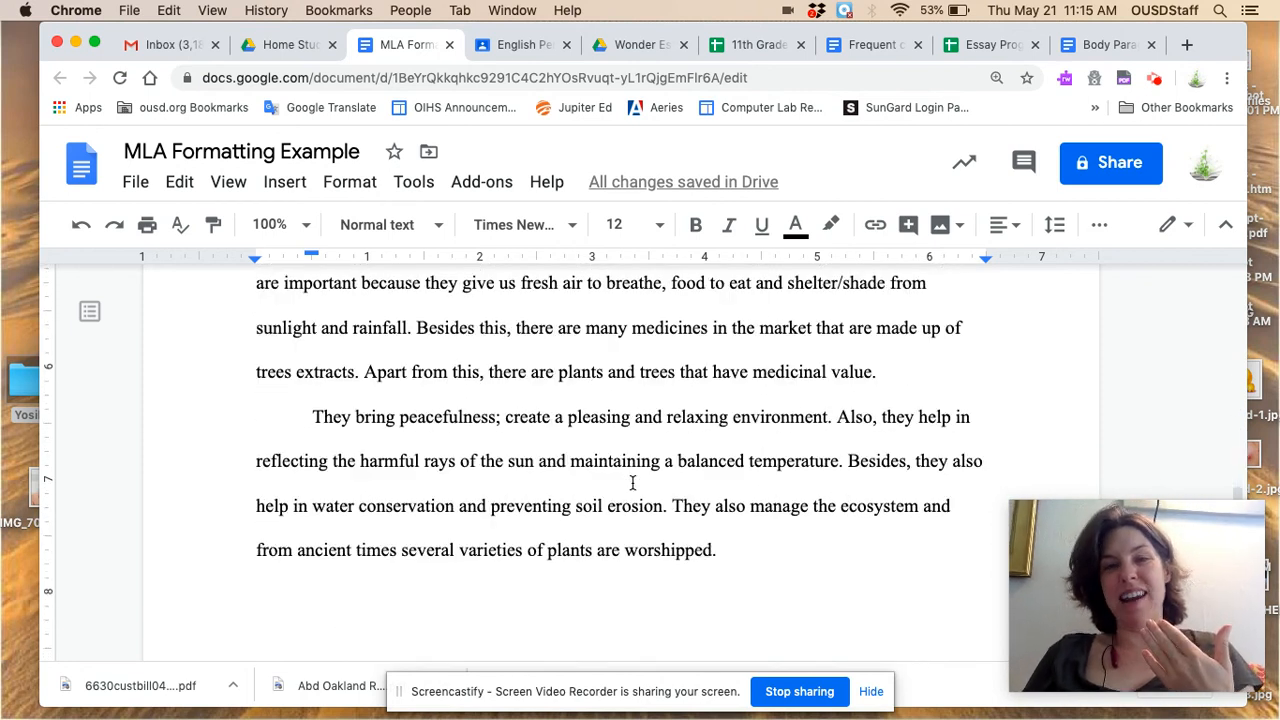
scroll(632, 483, "up", 10)
scroll(632, 483, "up", 5)
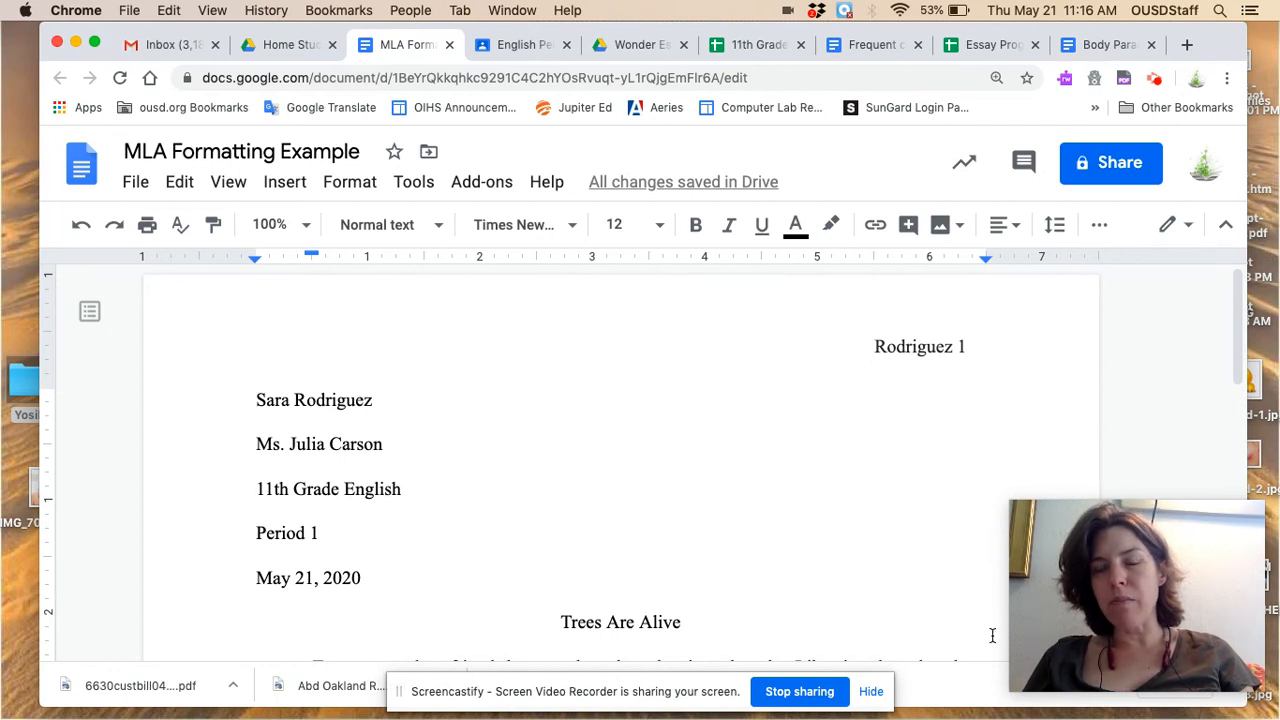
mouse_move(1050, 558)
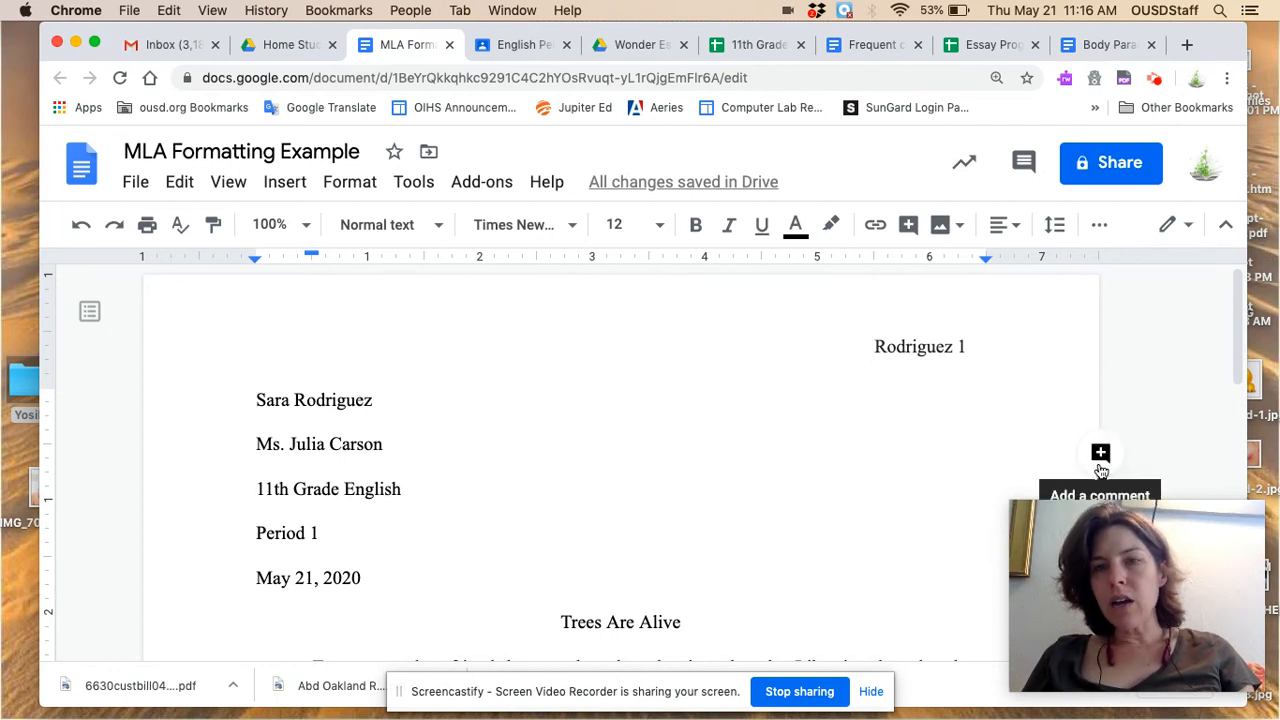